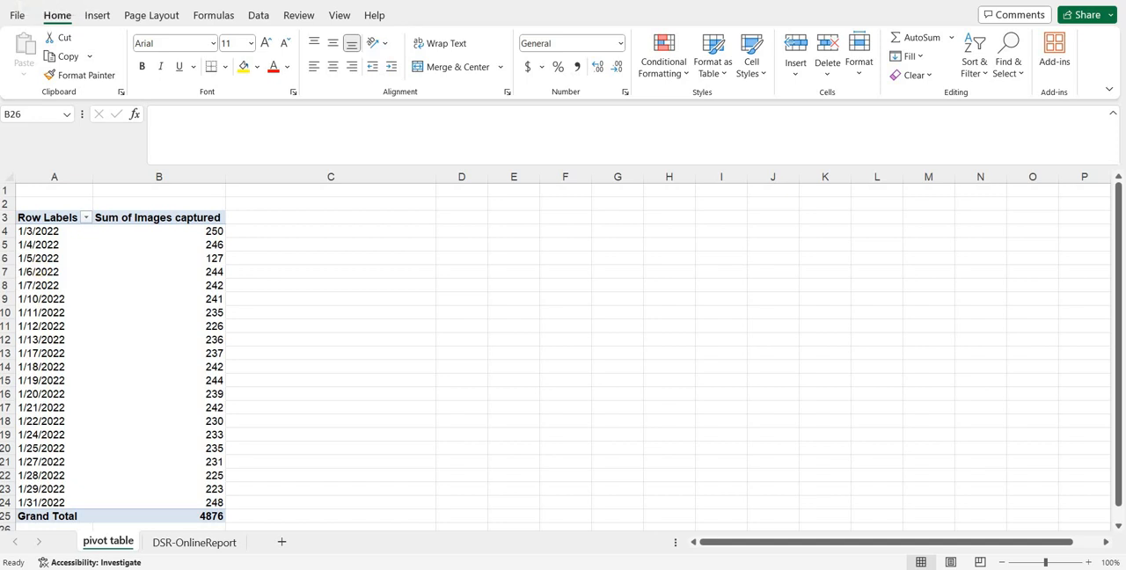
- Enter the summary headers DATE in D4 and NO. OF GPS in E4 beside the pivot table
click(195, 542)
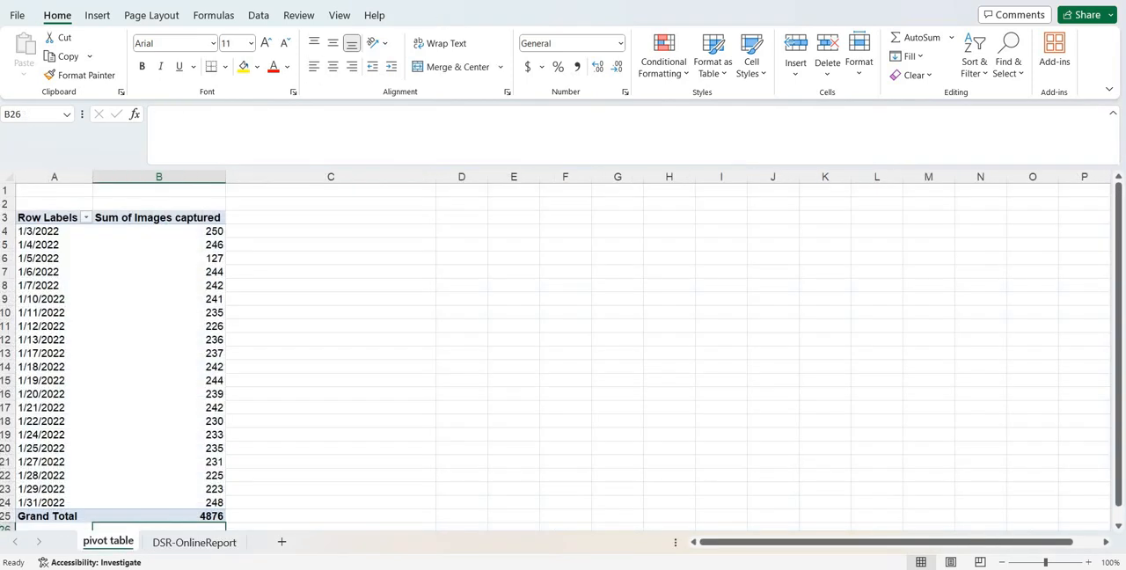
click(461, 231)
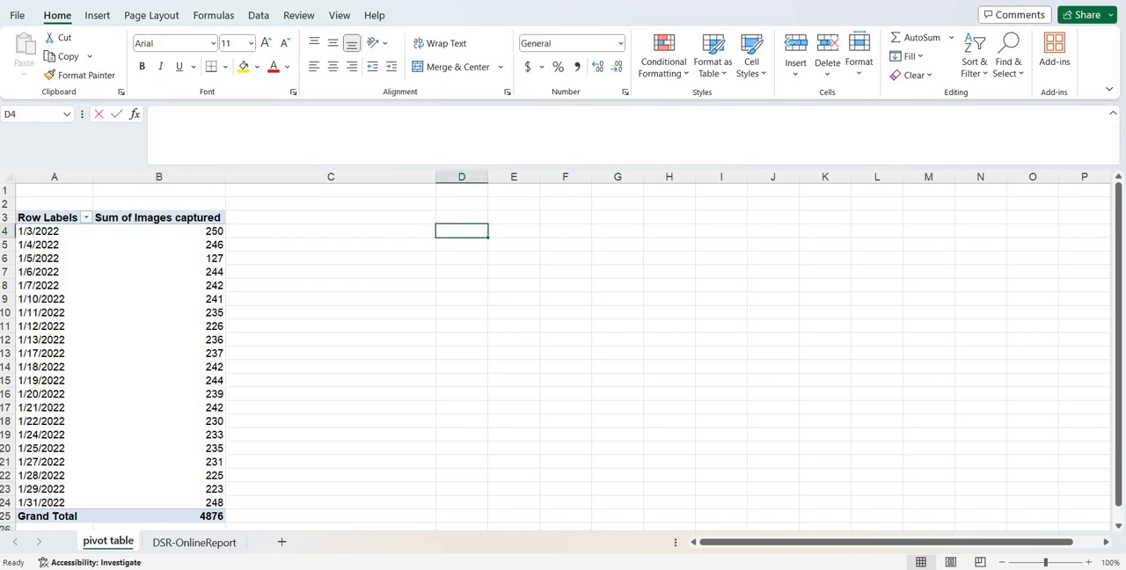
text(DATE)
key(Tab)
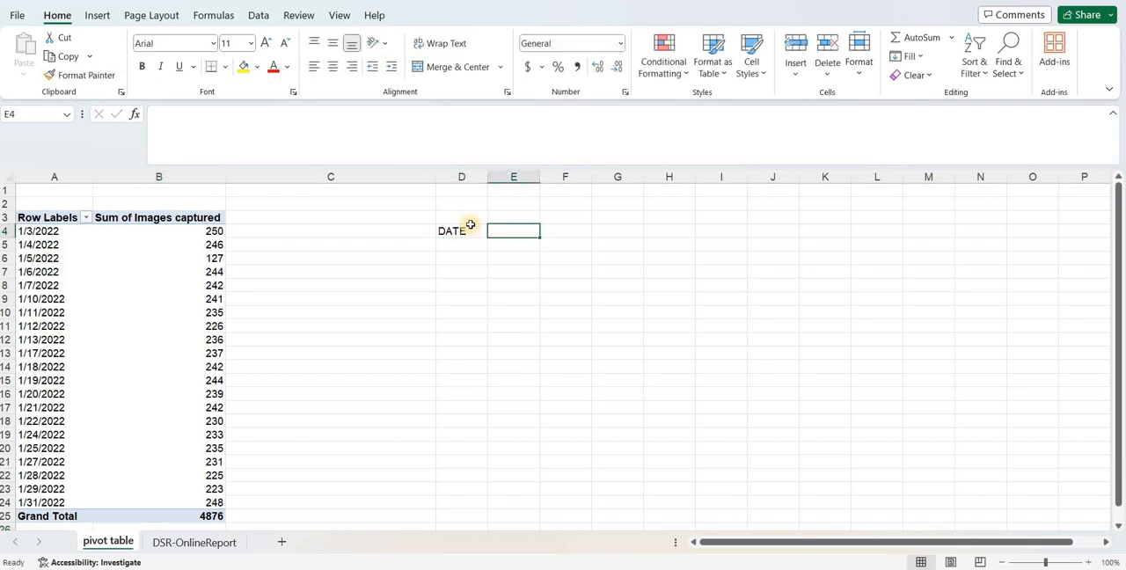
text(NO. OF GPS)
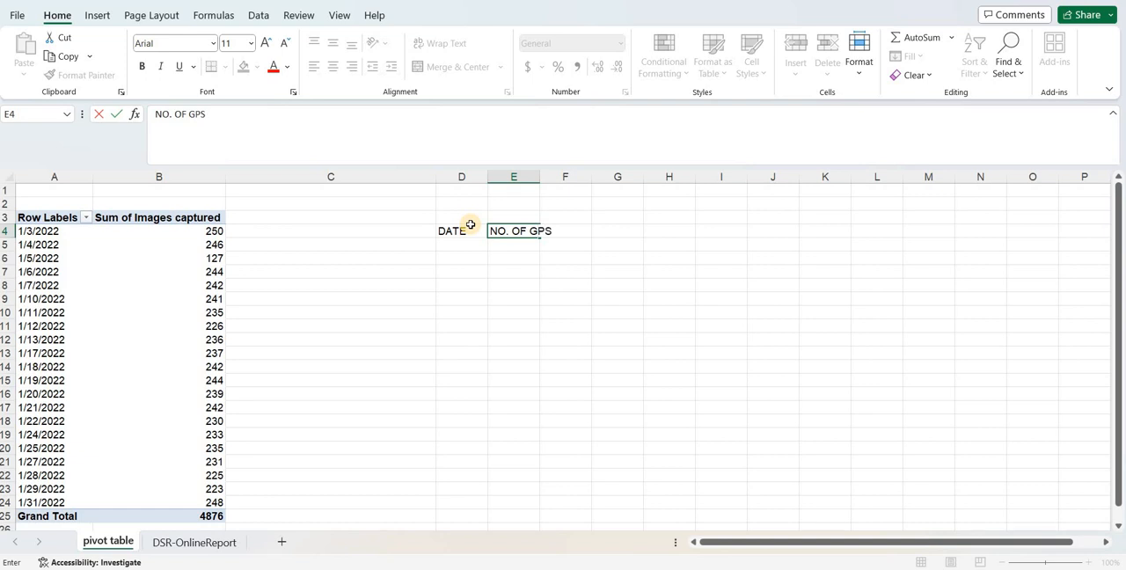
- Enter the header NO. OF GPS GIVEN PRESENT in F4
key(Tab)
text(N)
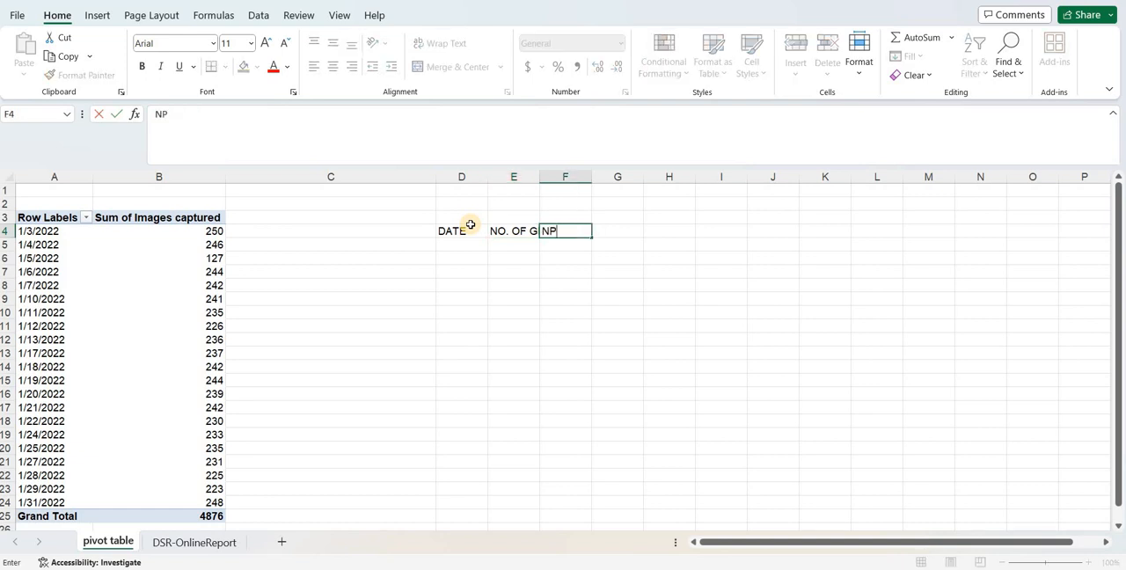
text(O. OF)
text( PRESEN)
key(BackSpace)
key(BackSpace)
key(BackSpace)
key(BackSpace)
key(BackSpace)
key(BackSpace)
text(GPS GIV)
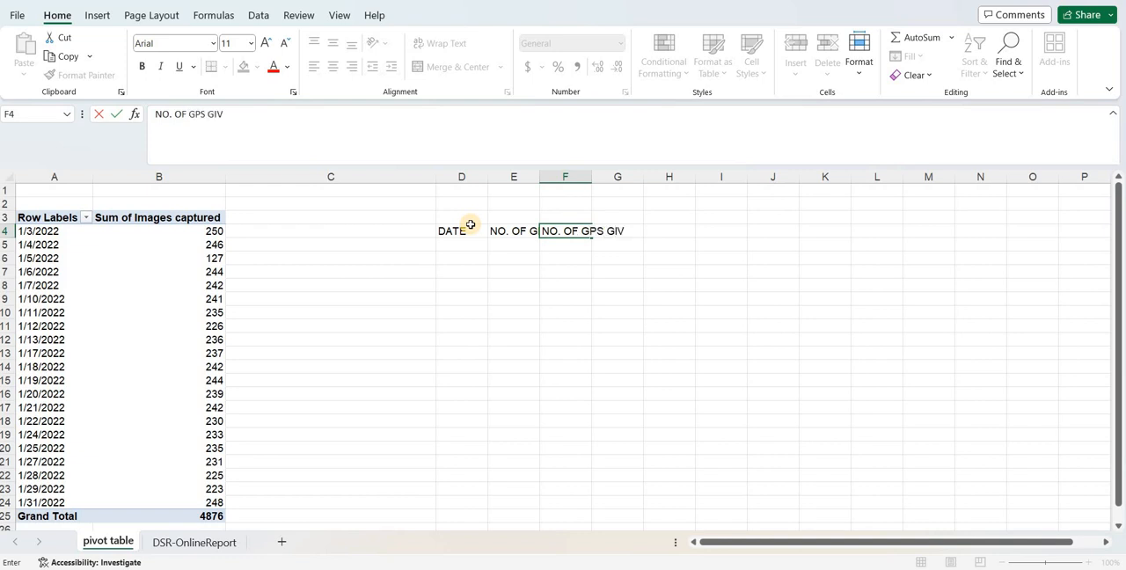
text(EN PRESENT)
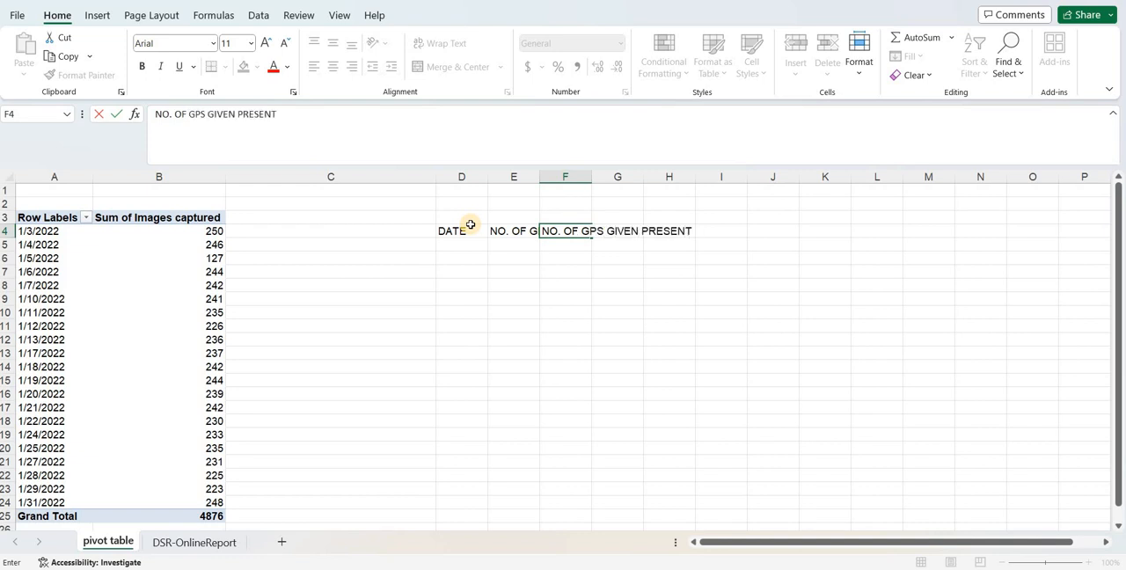
- Enter the header NO. OF GPS GIVEN TRAINING/MEETING/ONLINE in G4
key(Tab)
text(NO. OF)
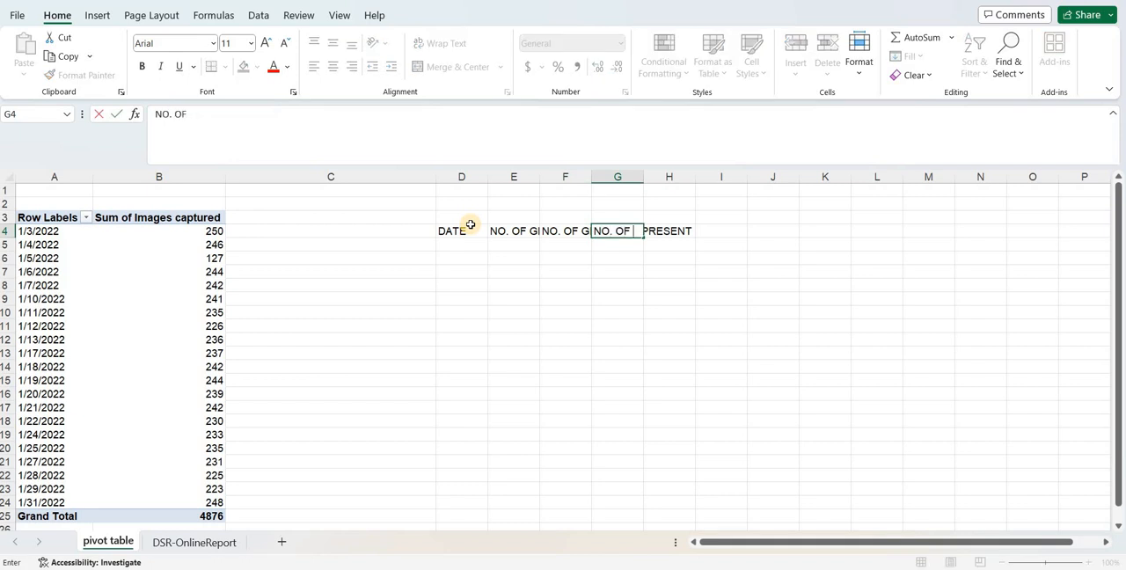
text( GPS GIVEN)
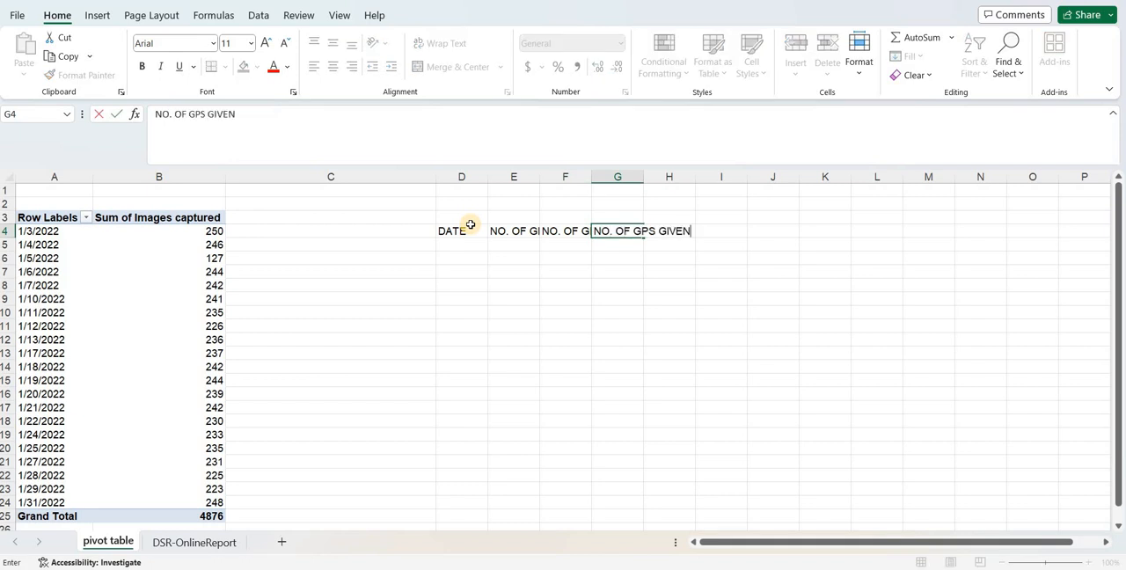
text( TRAINING)
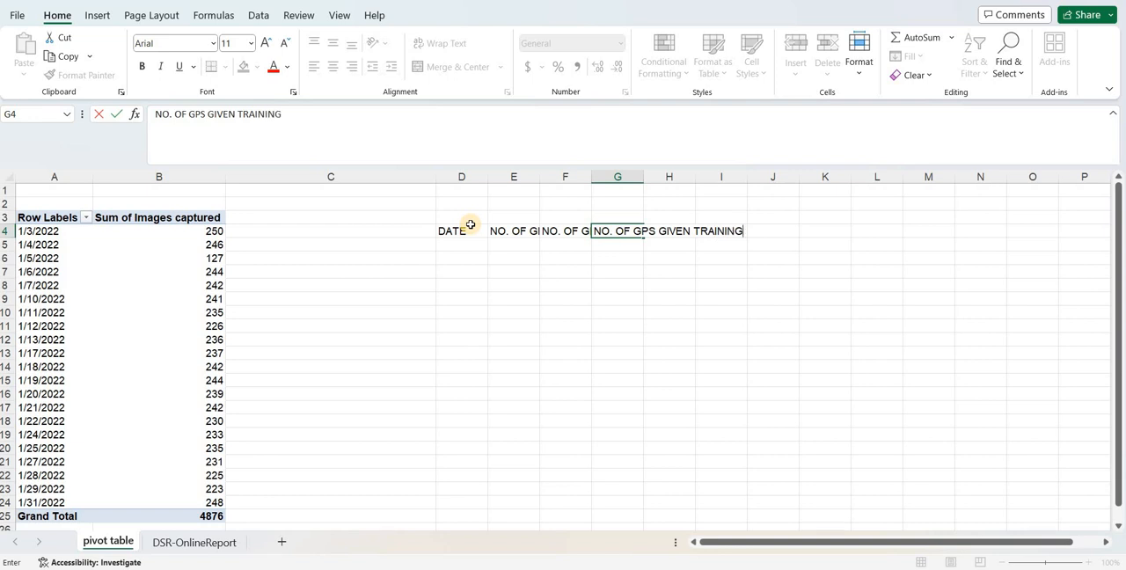
text(/MEETING/ONL)
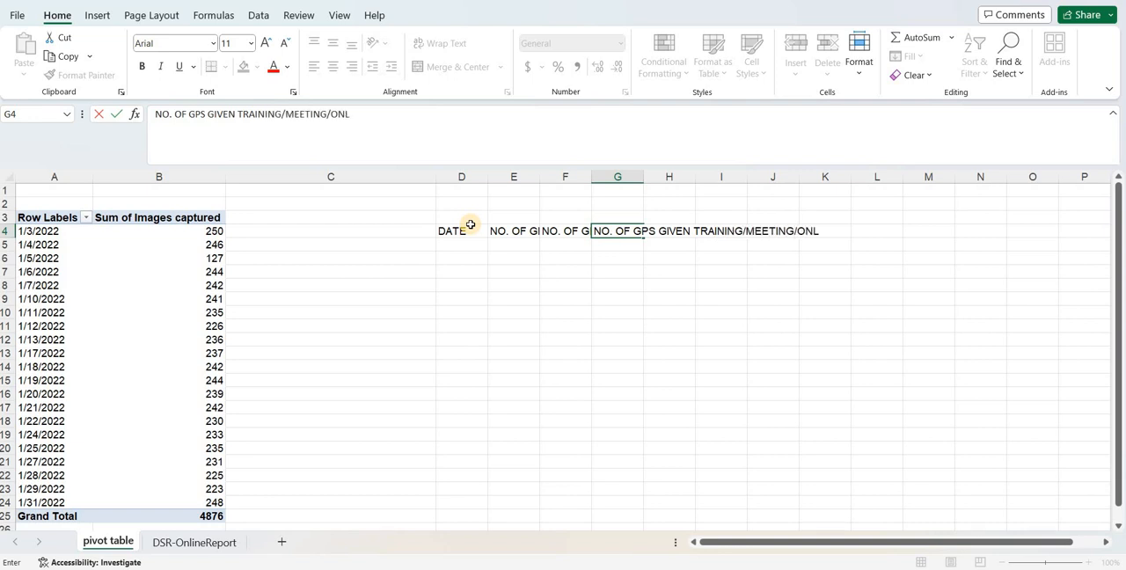
text(INE)
- Enter the headers NO. OF GPS NOT REPORTED in H4 and NO. OF GPS SUBMITTED DSR in I4
key(Tab)
text(N)
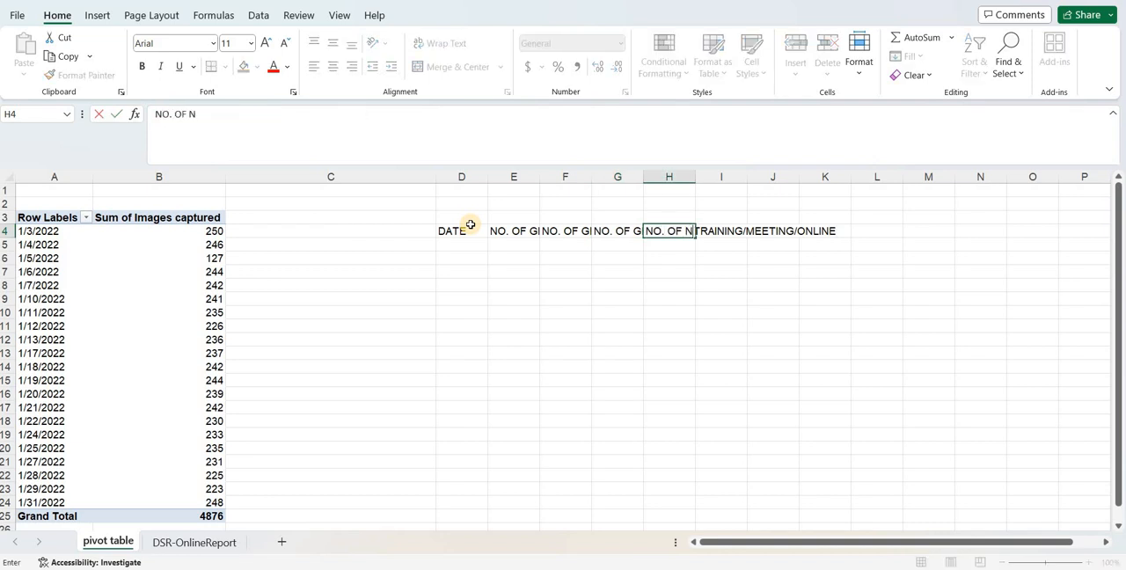
key(BackSpace)
text(GPS NOT)
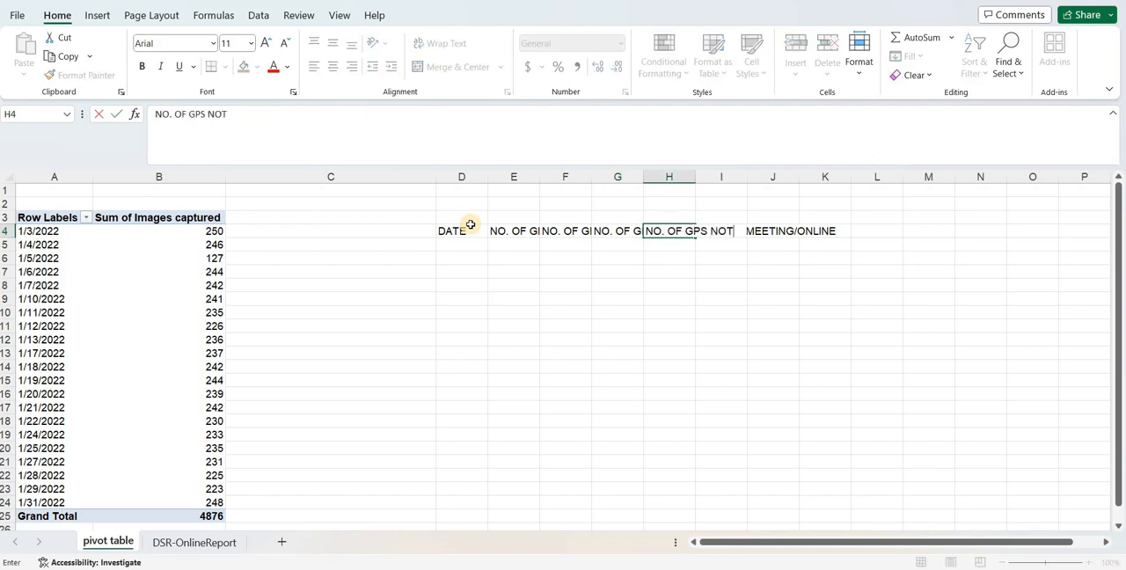
text( REPORTED)
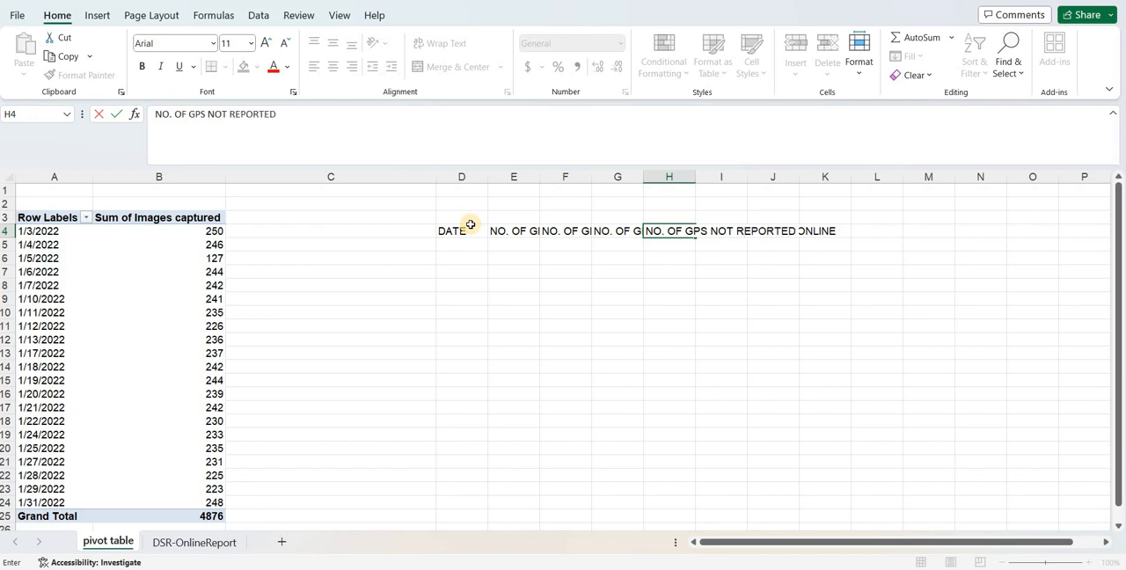
key(Tab)
text(NO)
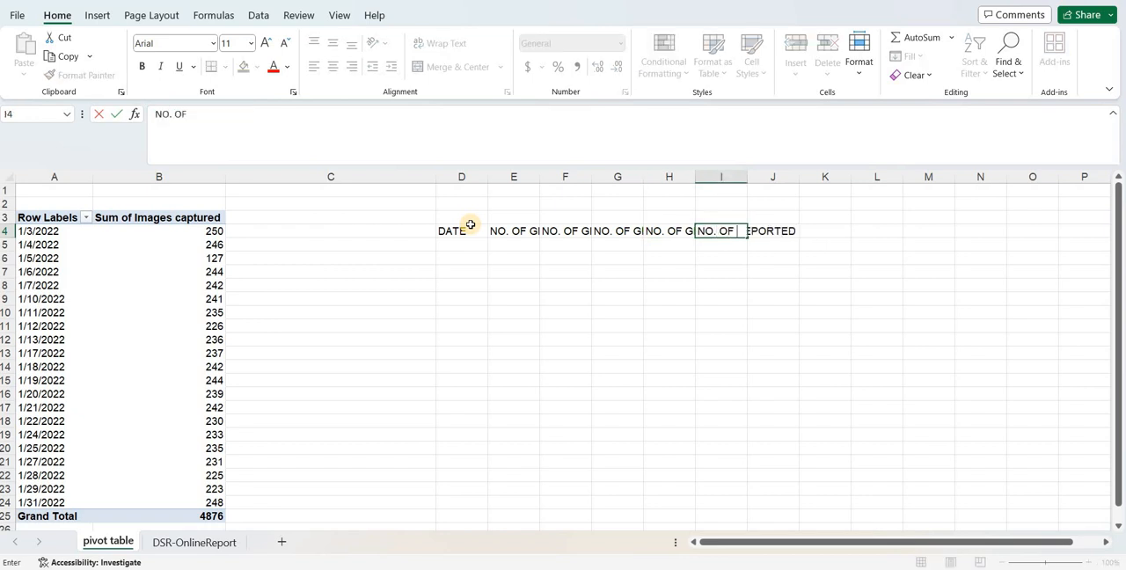
text(. OF S)
key(BackSpace)
text(GPS SUM)
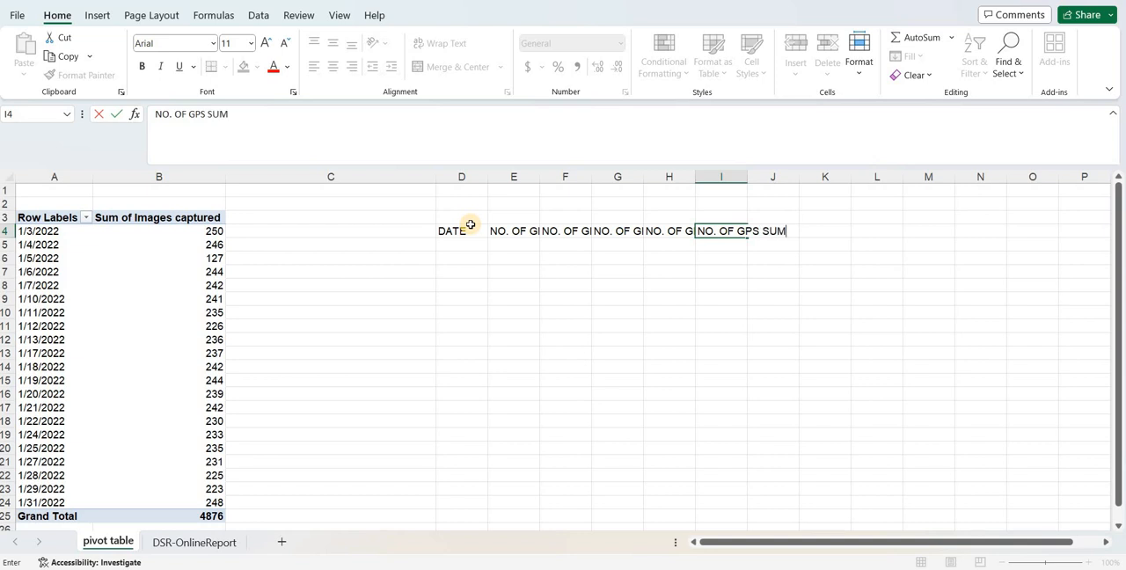
key(BackSpace)
text(BMITTED DSR)
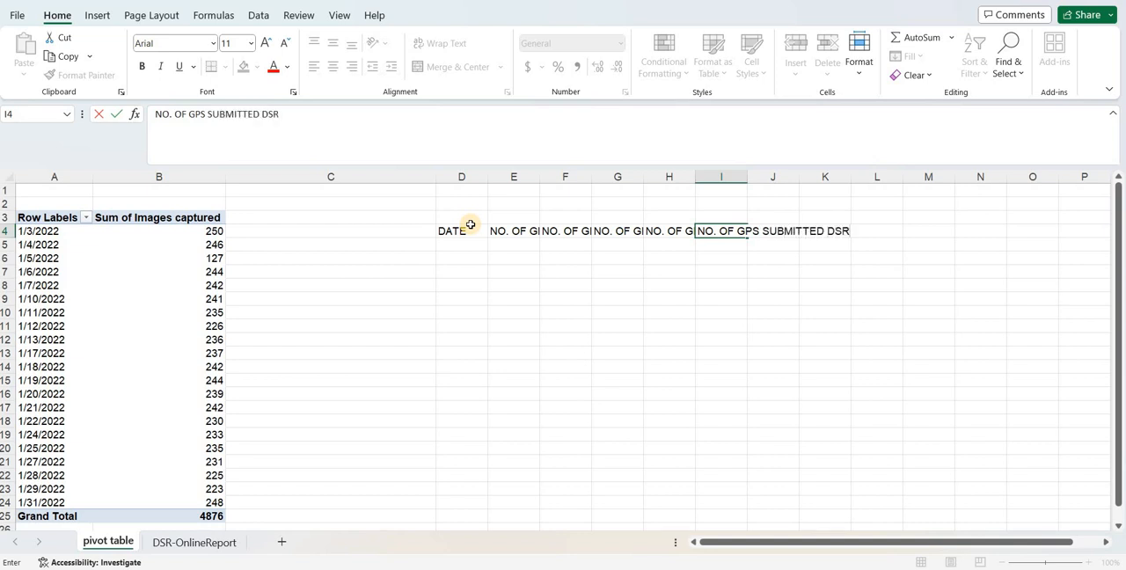
- Enter the last header, NO. OF SUBMITTED 2 IMAGES, in J4
key(Tab)
text(N)
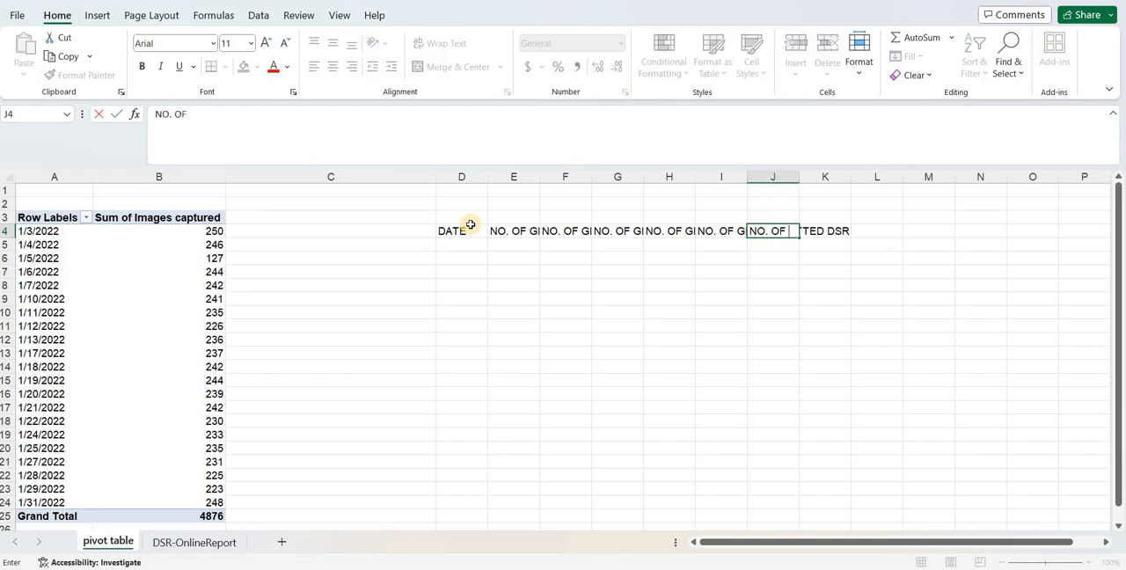
text(O. OF SUBMITT)
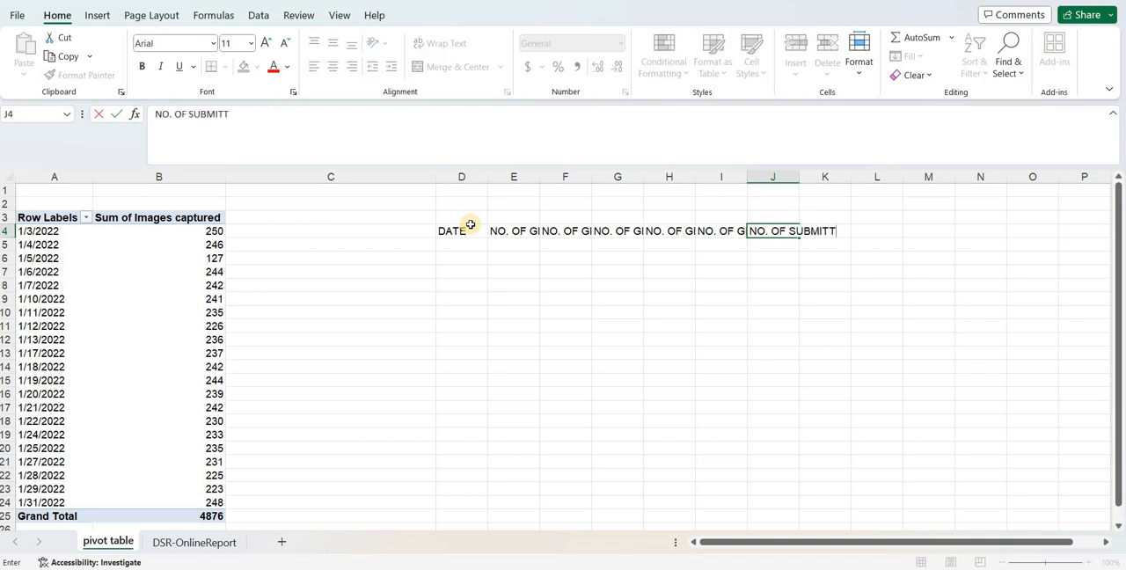
text(ED 2 IMAGES)
key(Return)
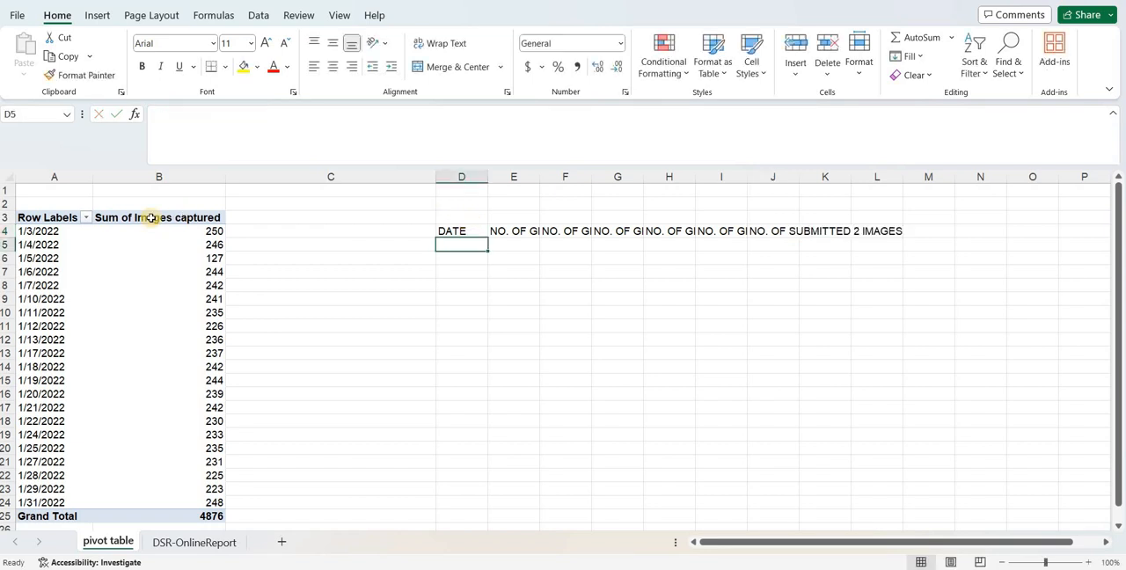
- Wrap the text in row 4, then select the header cells D4:J4
click(5, 230)
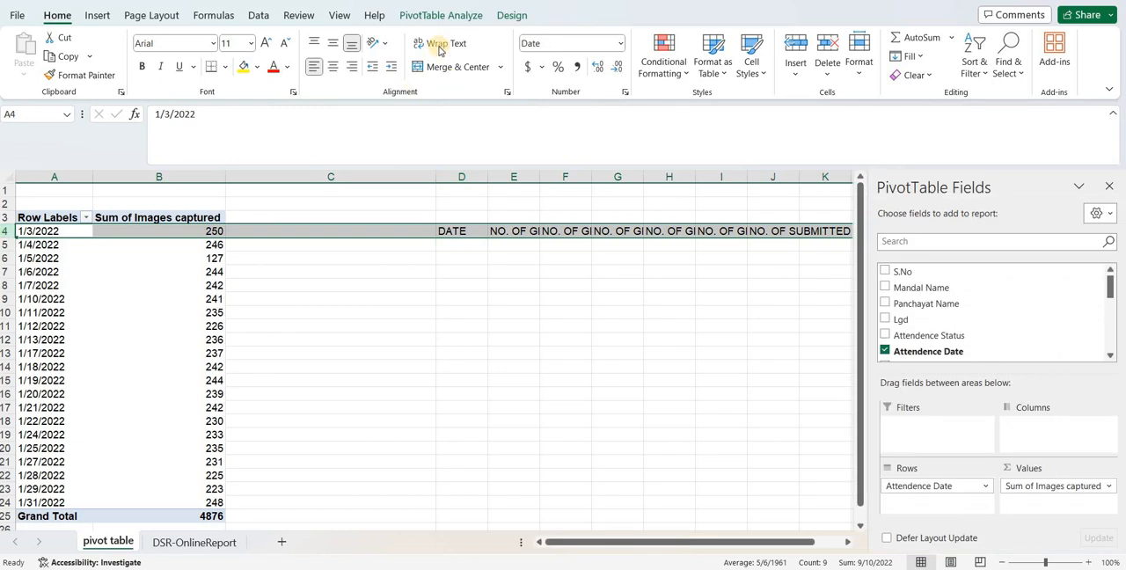
click(439, 43)
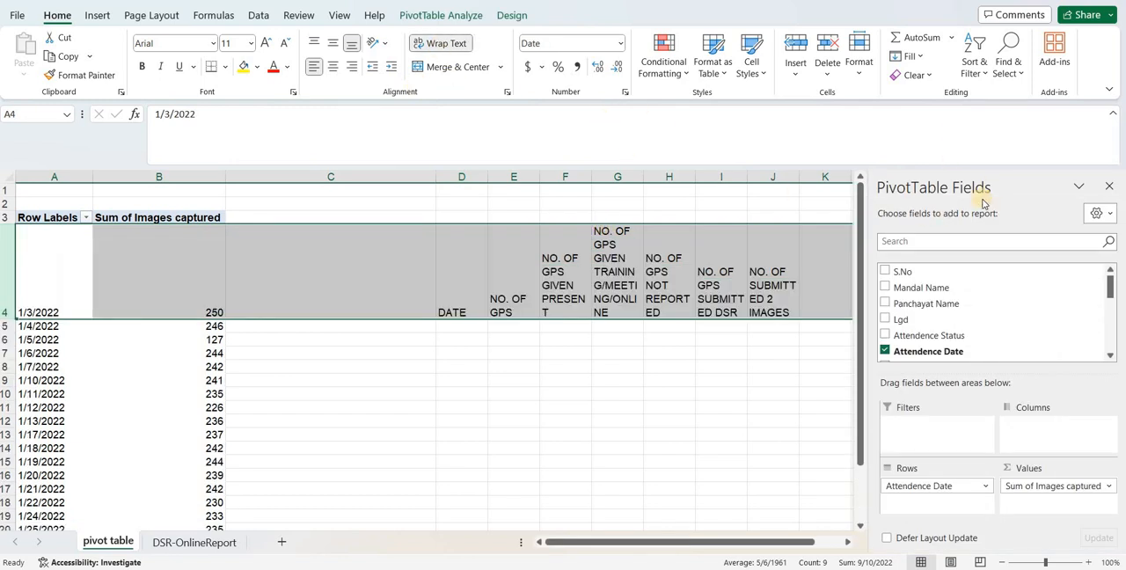
drag(462, 297, 761, 313)
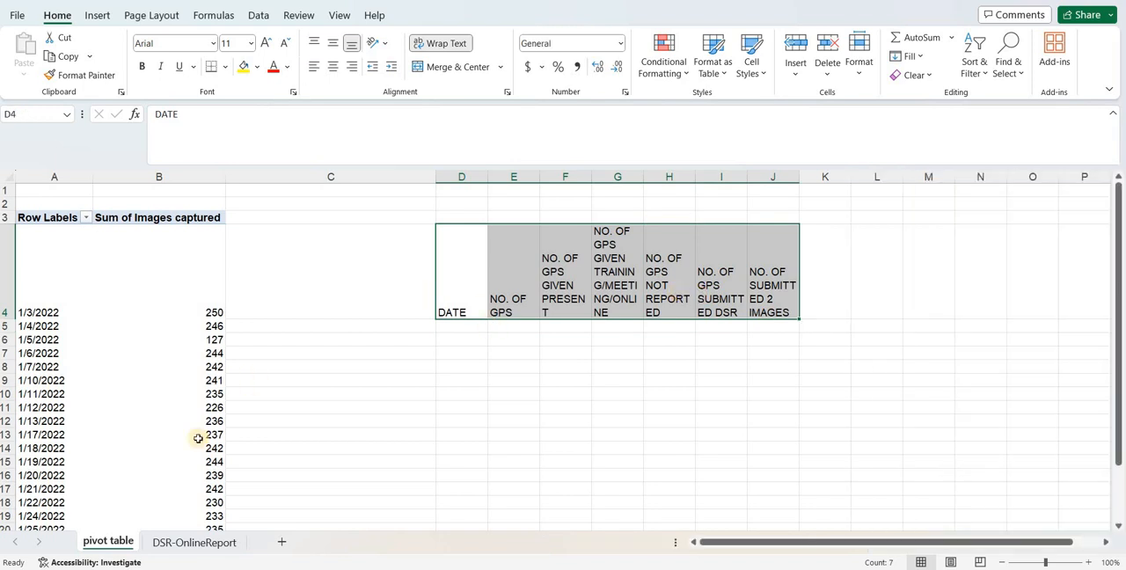
- On the DSR-OnlineReport sheet, examine which values the Attendence Status column's filter offers
click(215, 543)
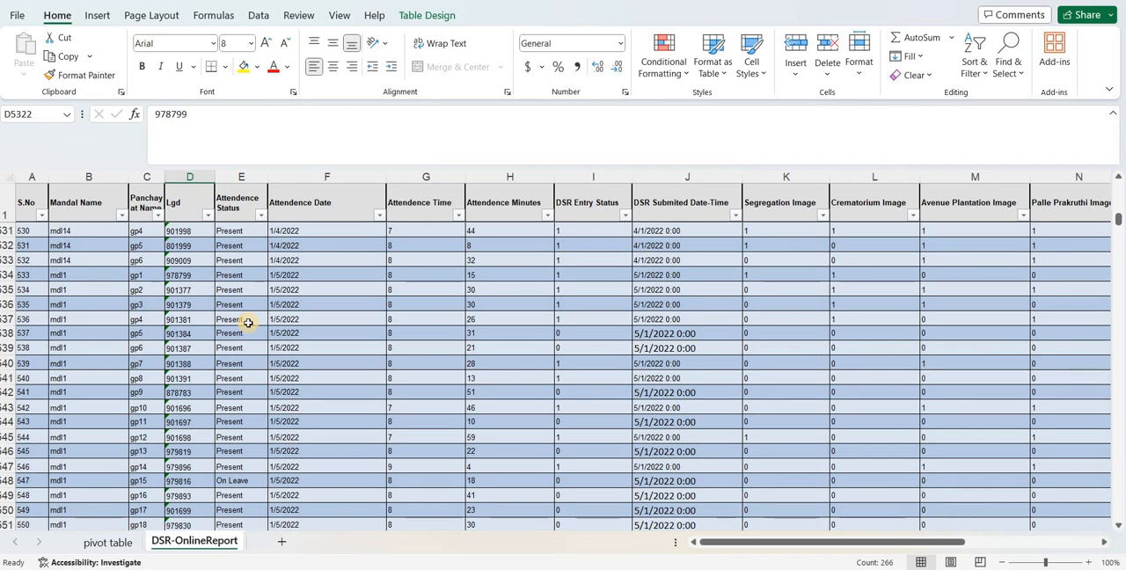
drag(238, 319, 239, 272)
click(241, 272)
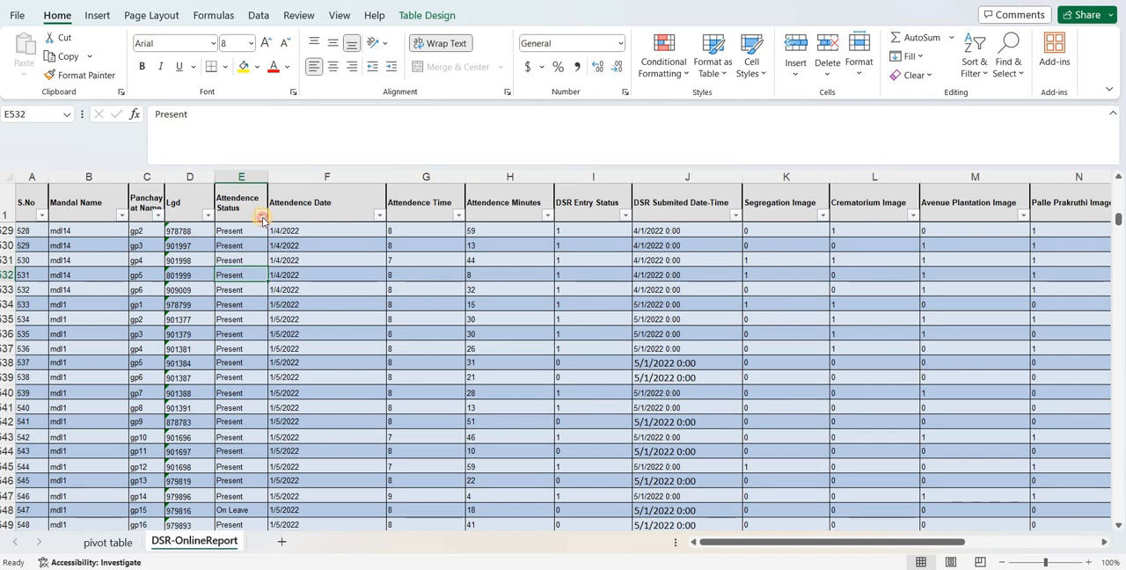
click(261, 217)
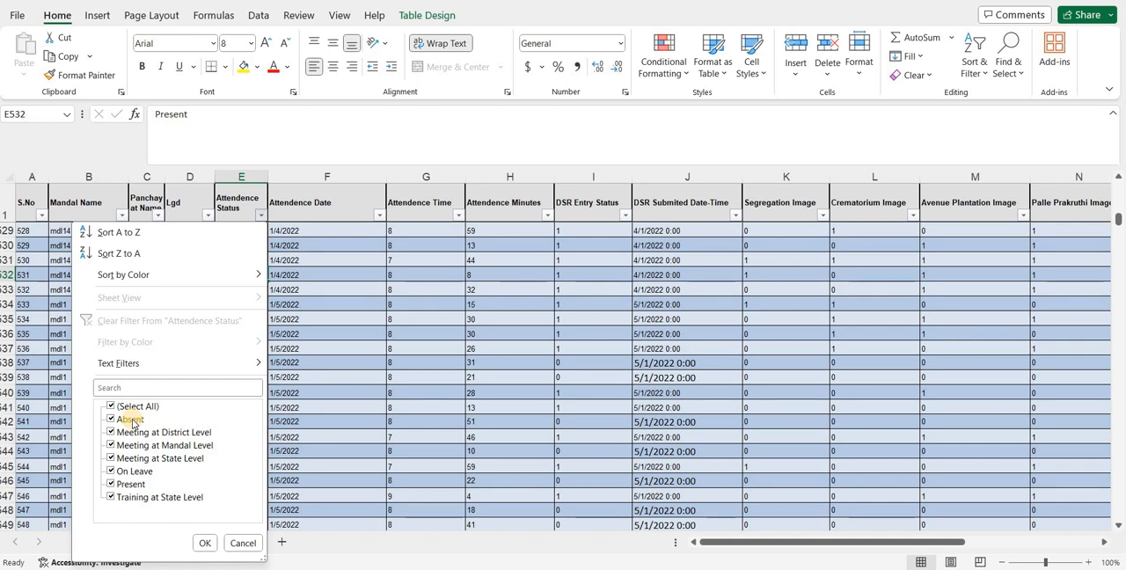
click(315, 213)
- Select the Reporting days header in R1, the last column of the report table
click(315, 213)
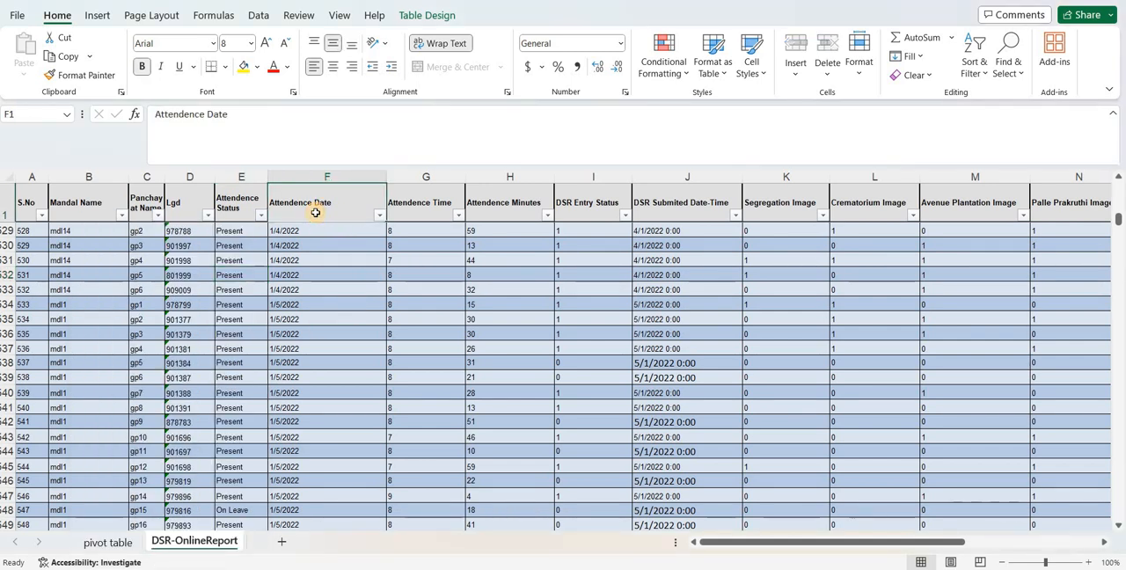
key(Right)
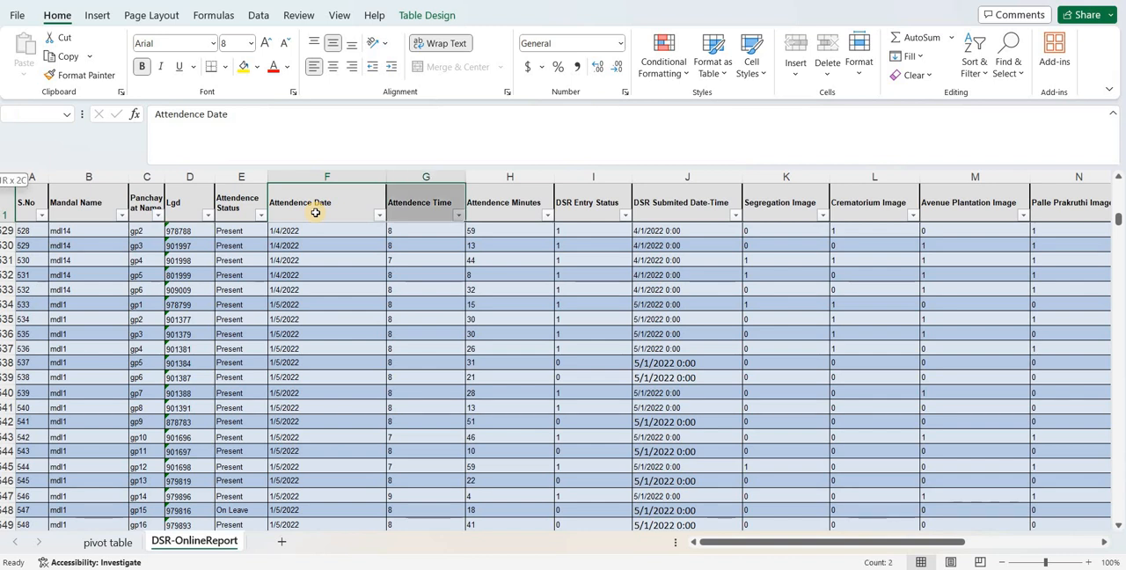
key(Right)
key(Right)
key(Right)
key(Right)
key(Right)
key(Right)
key(Right)
key(Right)
key(Right)
key(Right)
key(Right)
key(Right)
key(Right)
key(Right)
key(Right)
key(Right)
key(Right)
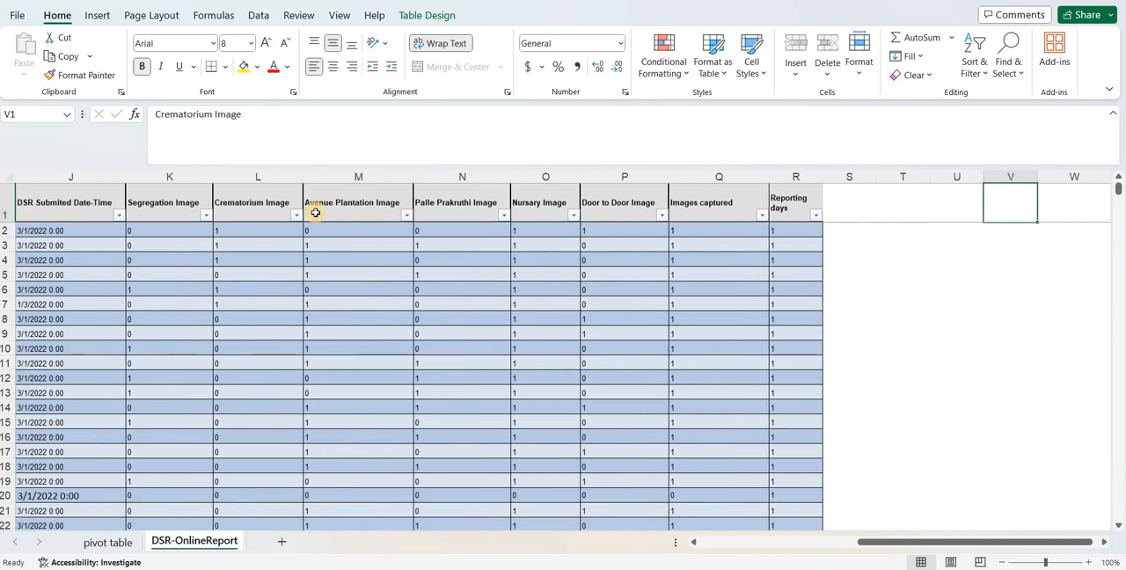
key(Left)
key(Left)
key(Left)
key(Left)
key(Left)
key(Left)
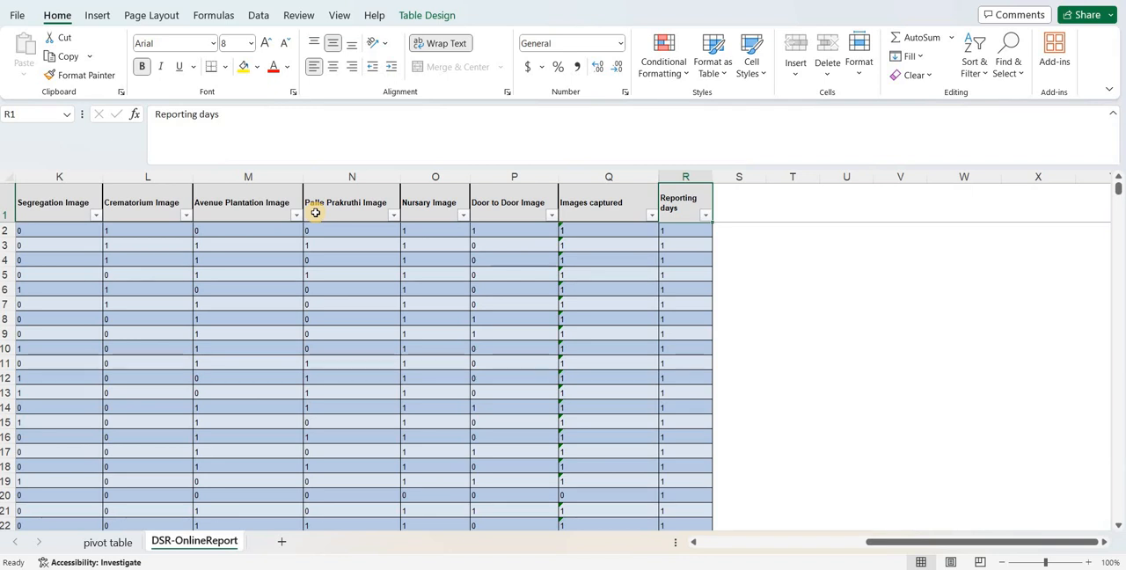
text(p)
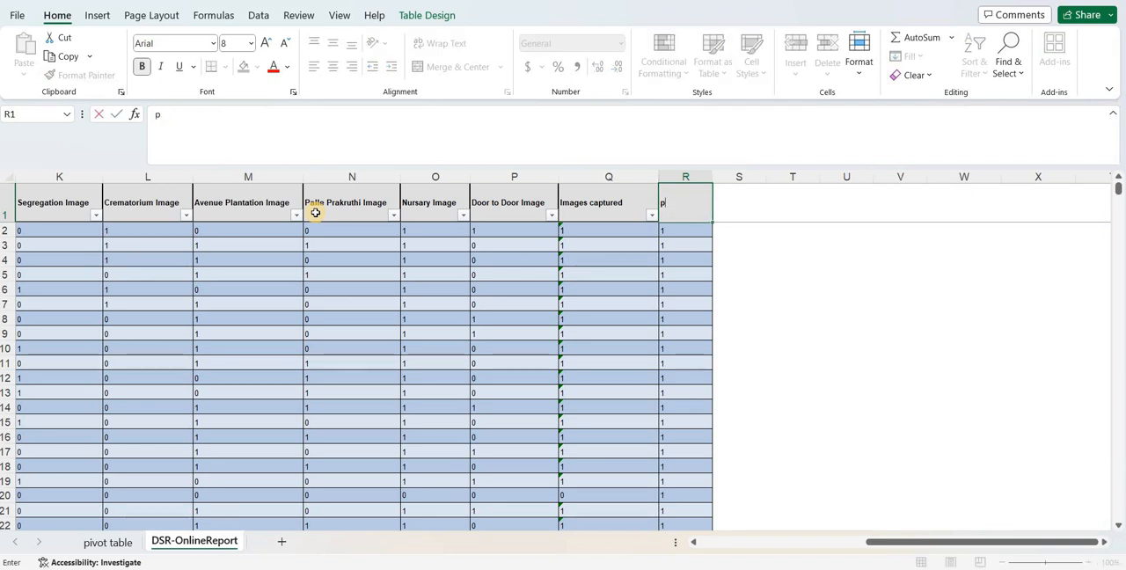
text(RERE)
key(BackSpace)
key(BackSpace)
key(BackSpace)
text(rEPO)
key(BackSpace)
key(BackSpace)
key(BackSpace)
key(BackSpace)
key(Caps_Lock)
text(R)
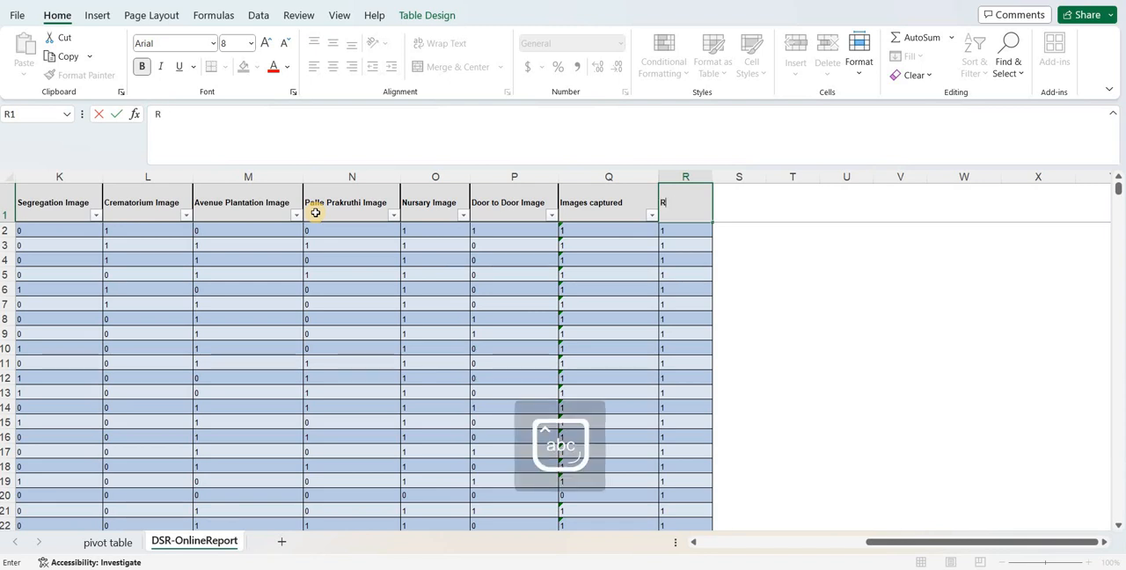
text(epo)
key(BackSpace)
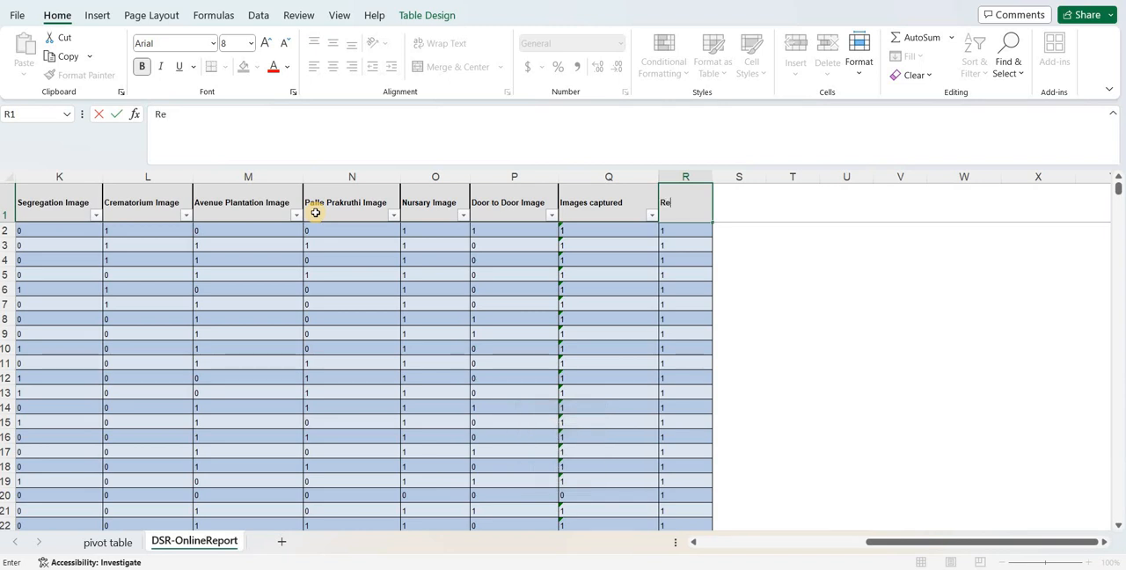
key(BackSpace)
key(BackSpace)
- Rename the table's last column header in R1 as Is Present and clear all the values below it
text(Is Present)
key(Return)
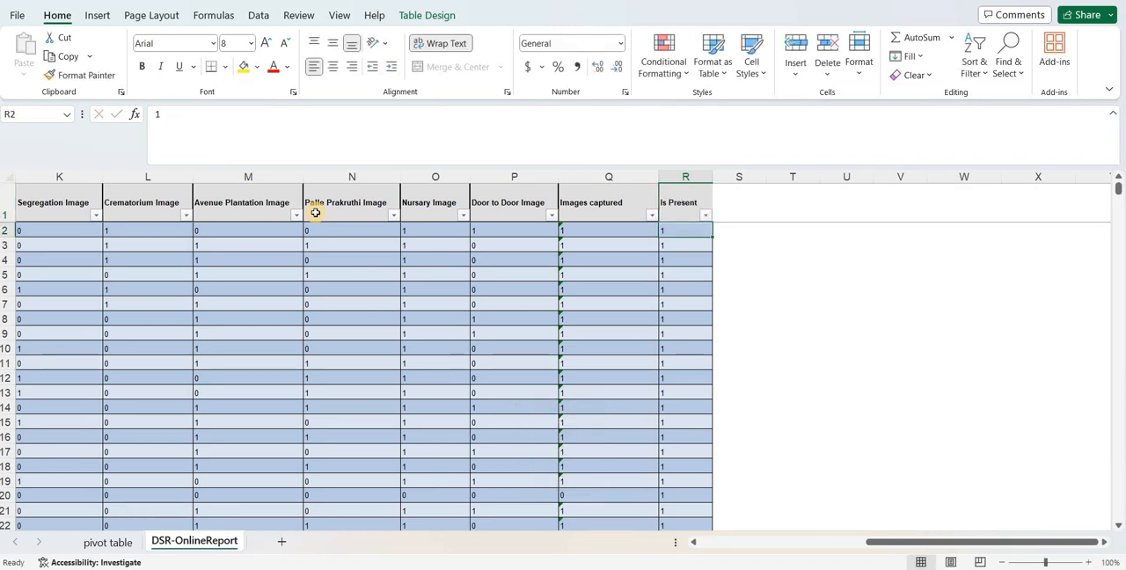
key(ctrl+shift+Down)
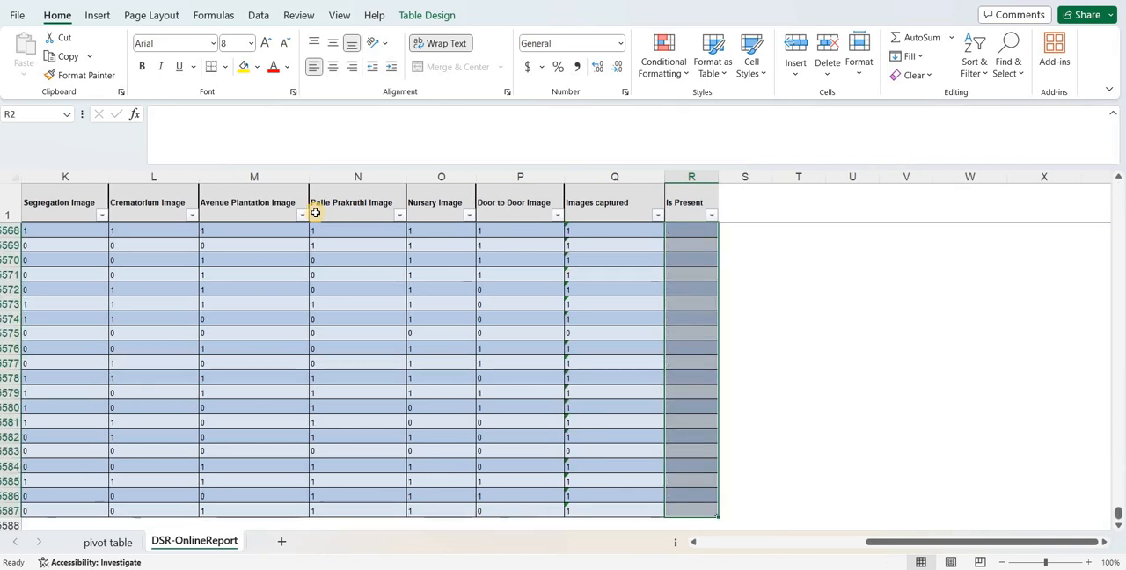
- Fill the Is Present column from R2 with =IF([@[Attendence Status]]="Present", 1,0)
key(ctrl+Up)
key(Down)
text(=)
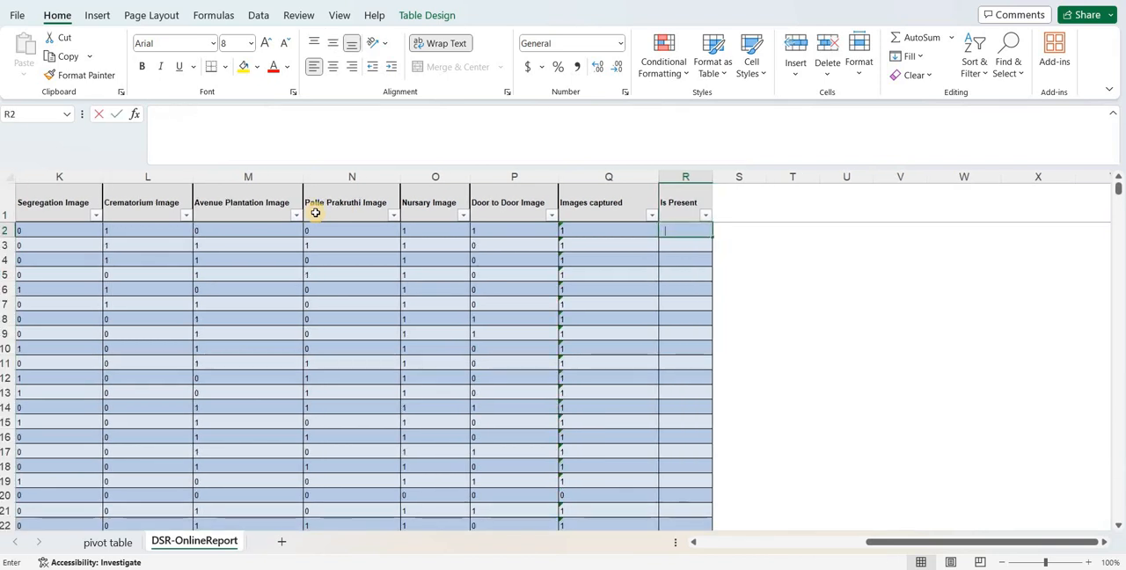
text(if)
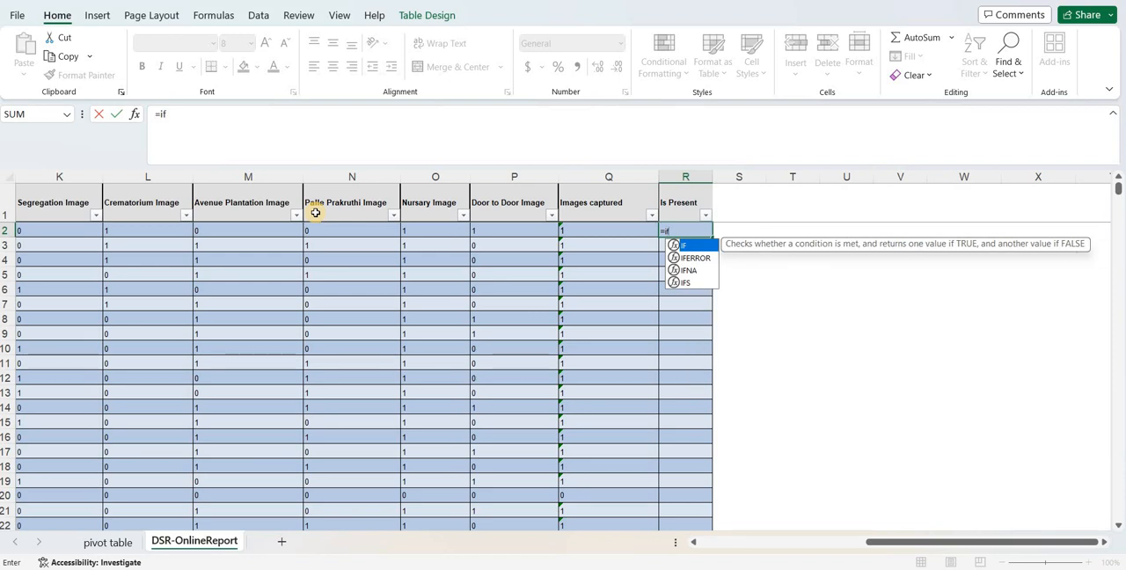
text(()
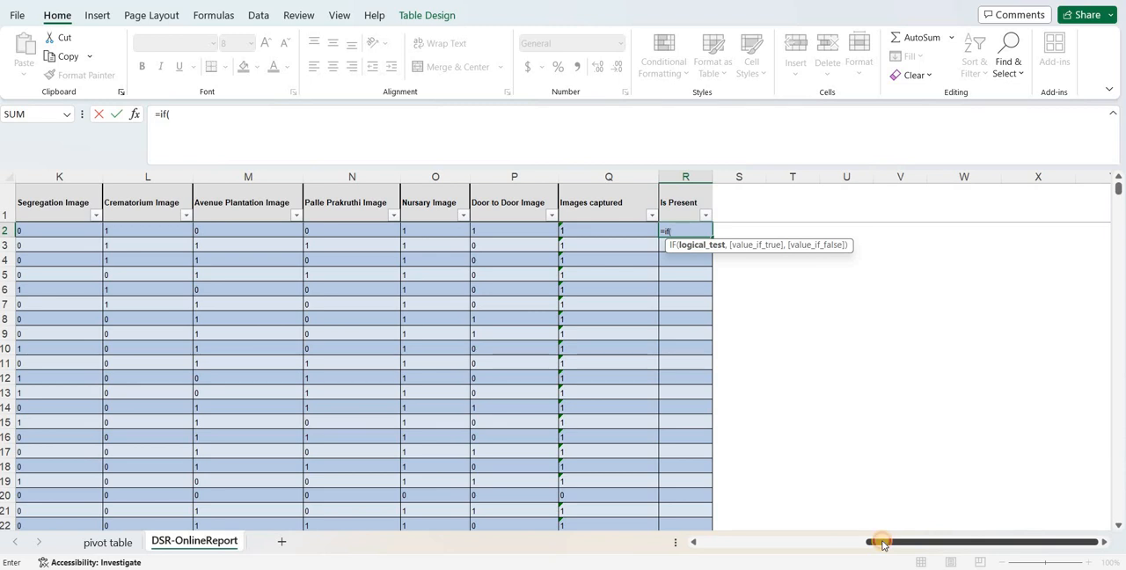
drag(882, 545, 653, 542)
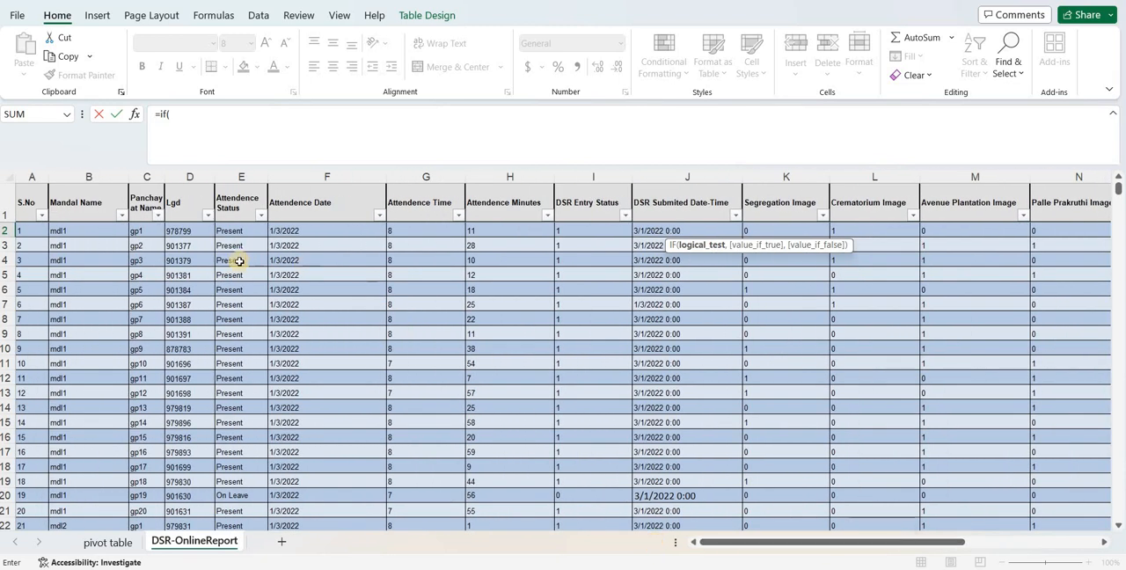
click(225, 232)
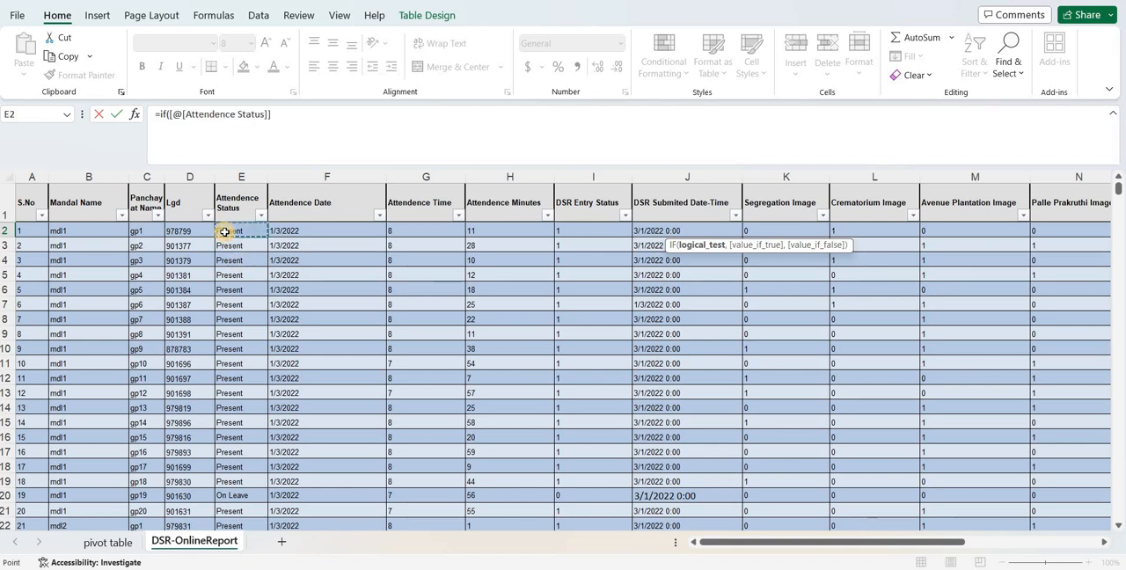
text(="Preseb)
key(BackSpace)
text(nt",)
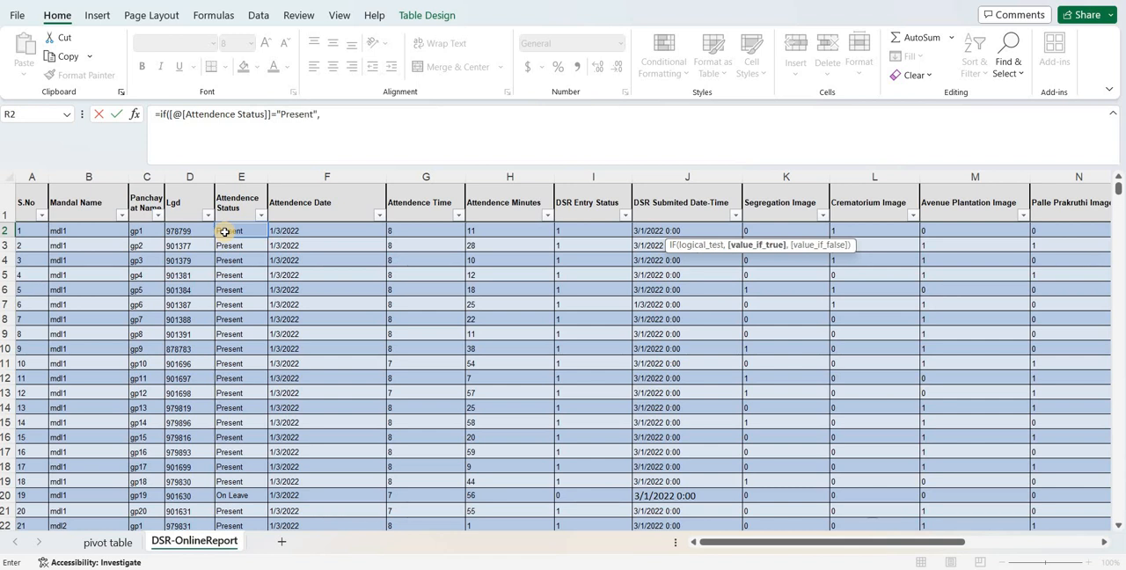
text( 1,)
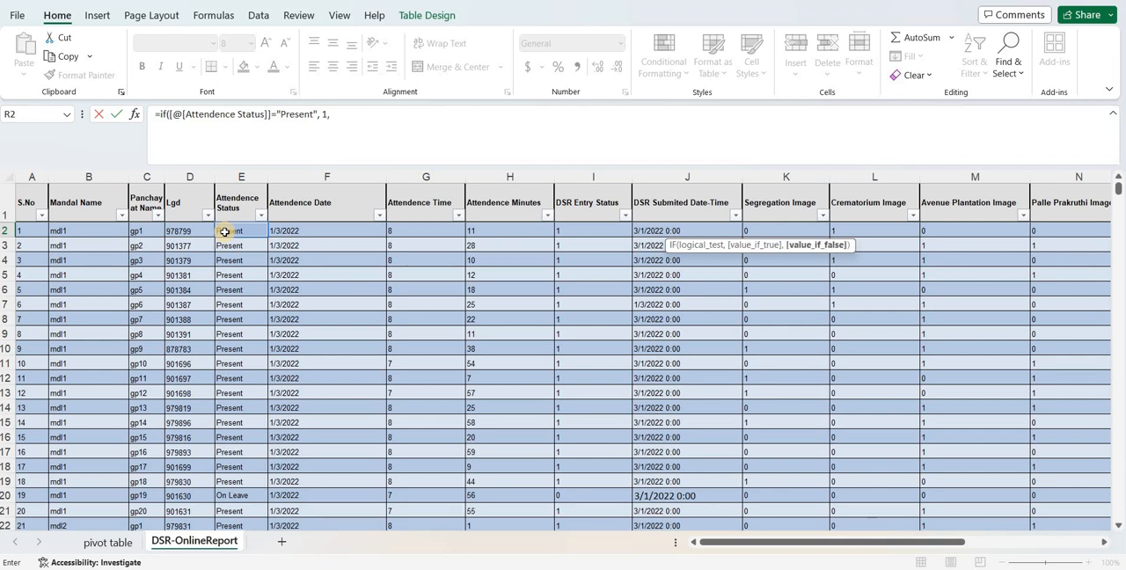
text(0))
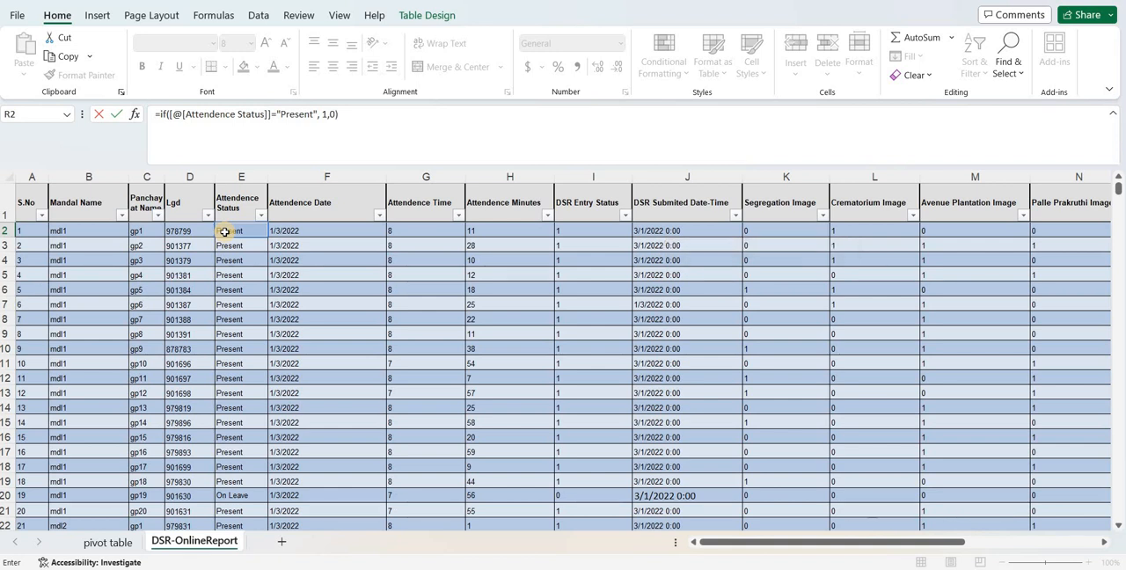
key(Return)
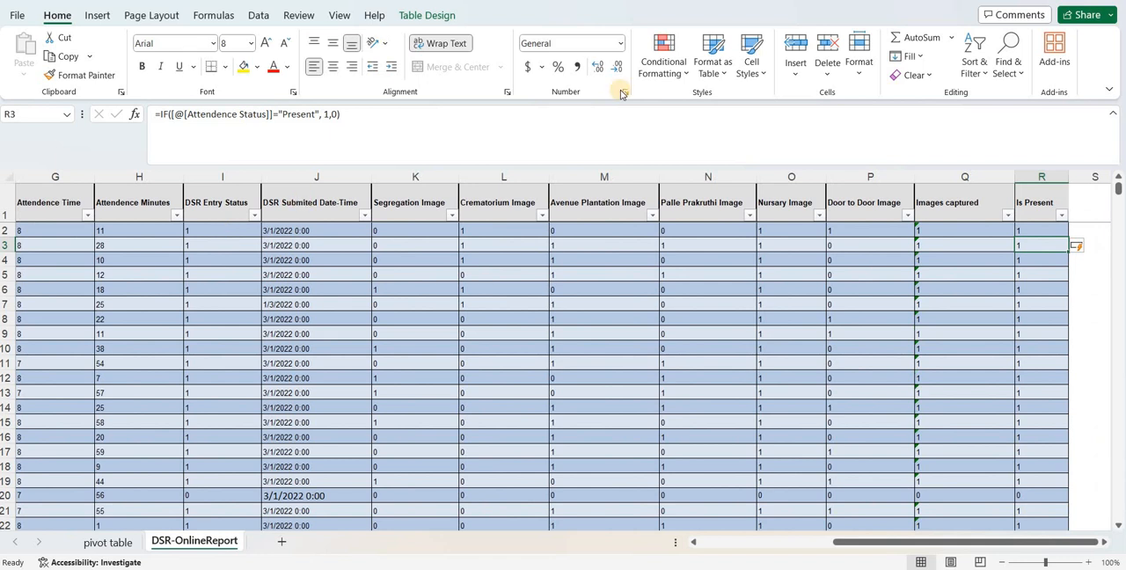
- Filter the Is Present column to show only the rows with value 0
click(1042, 230)
click(1061, 216)
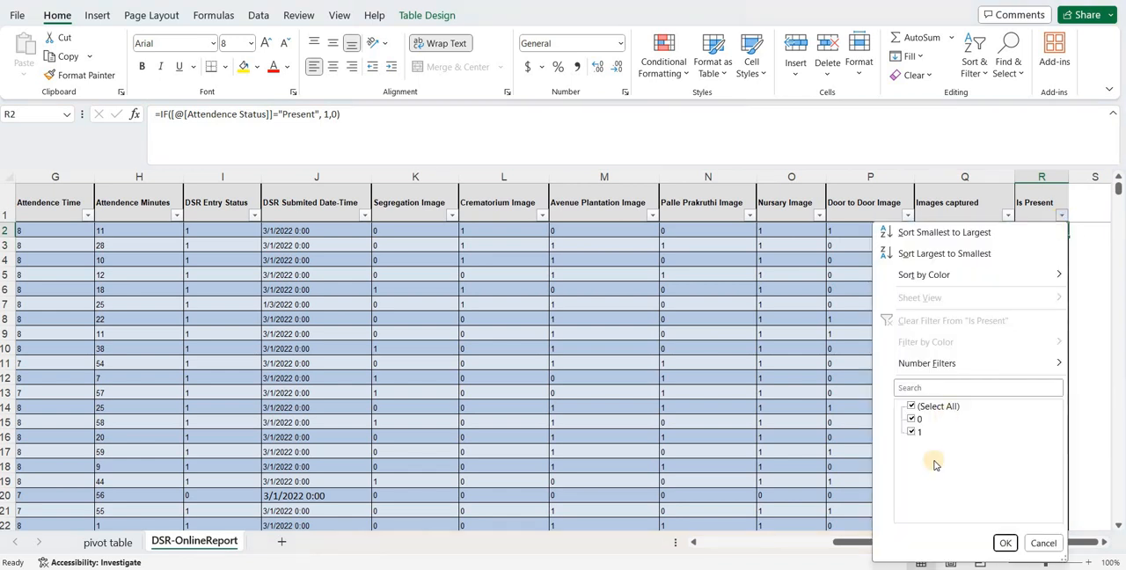
click(911, 407)
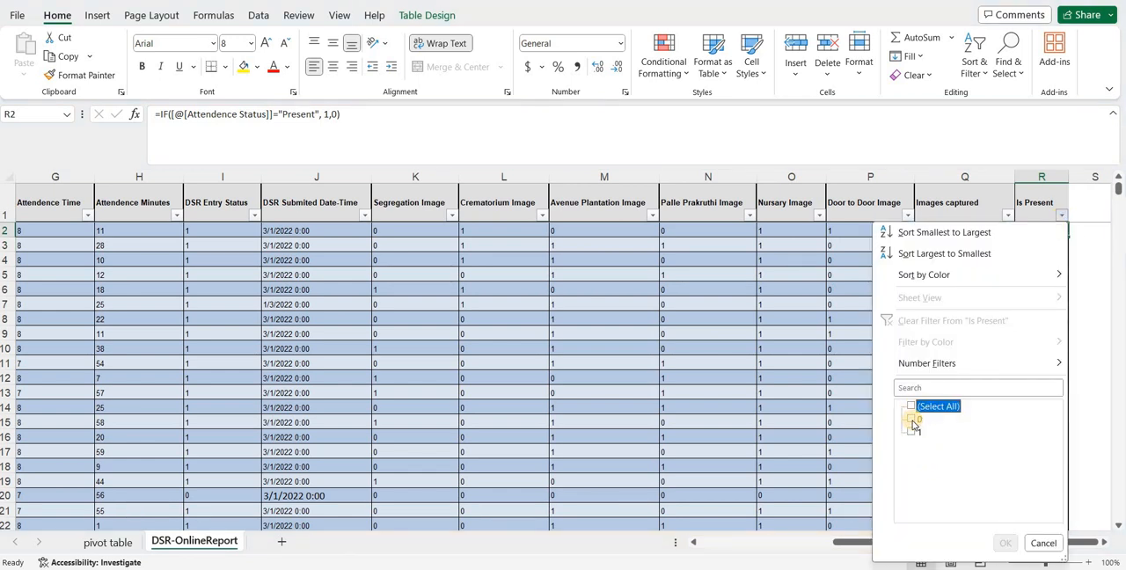
click(911, 419)
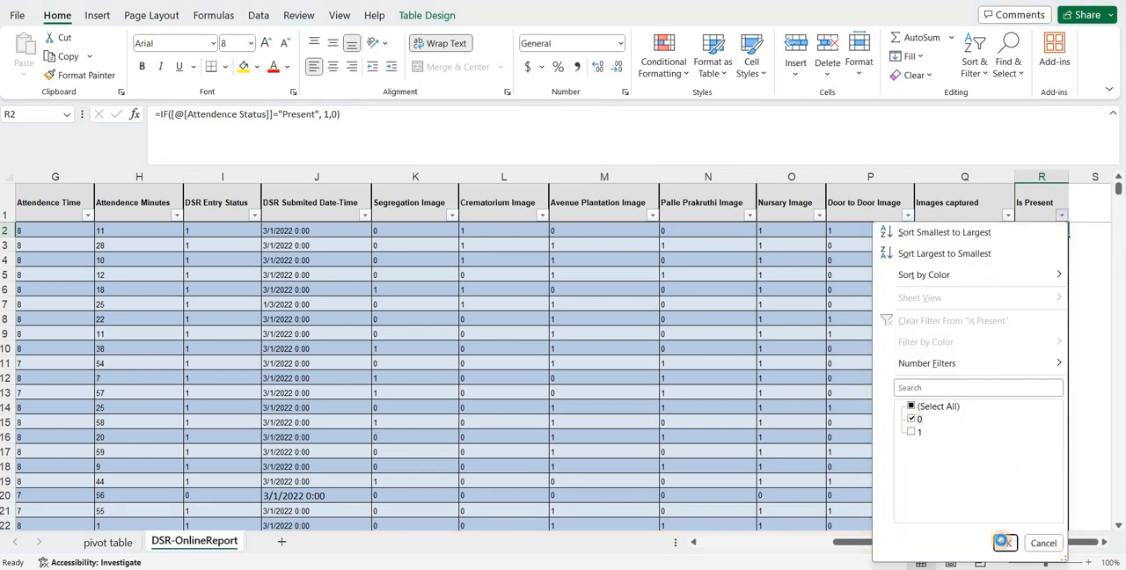
click(1003, 543)
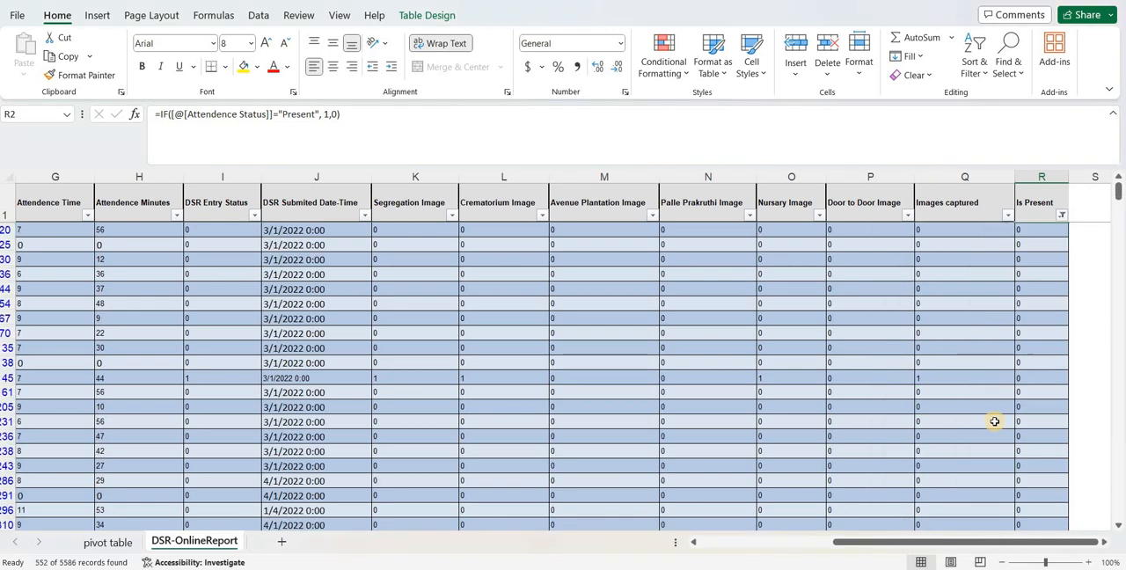
- Restore all values in the Is Present column's filter
click(1055, 227)
click(1060, 213)
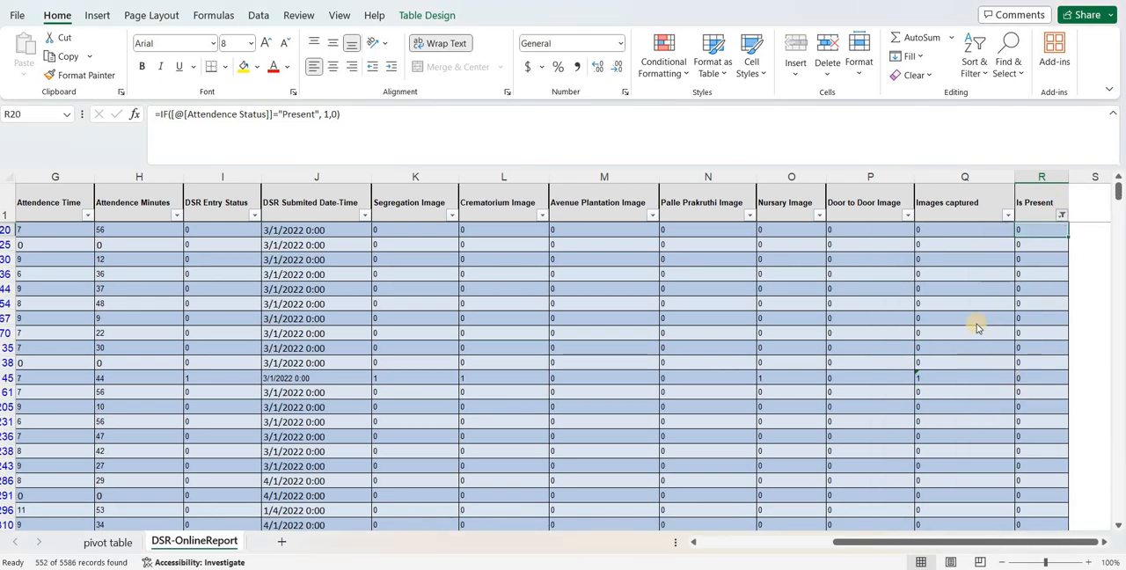
click(912, 407)
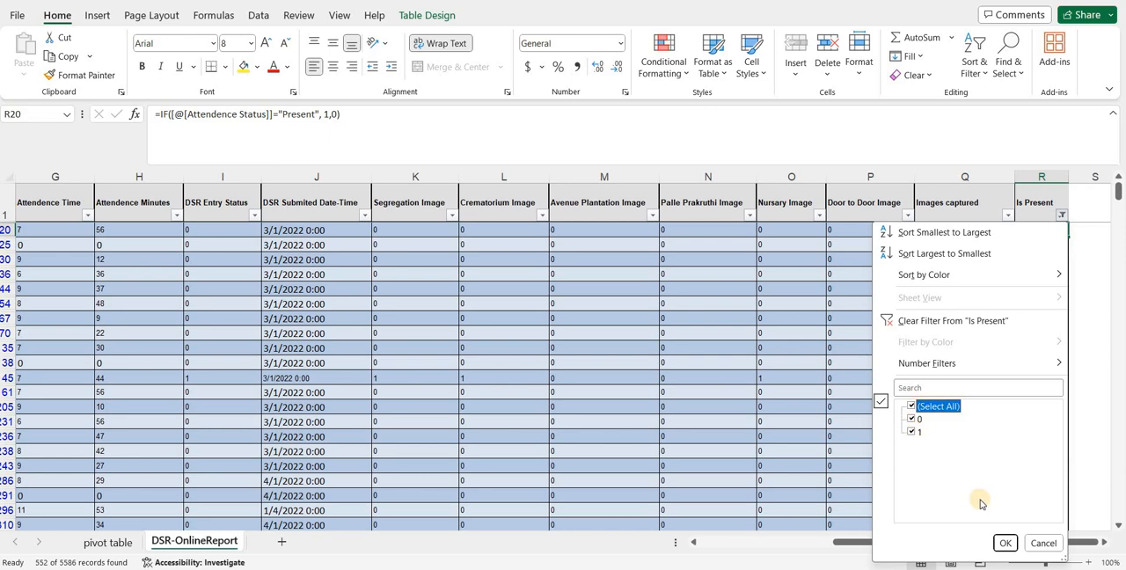
click(1003, 542)
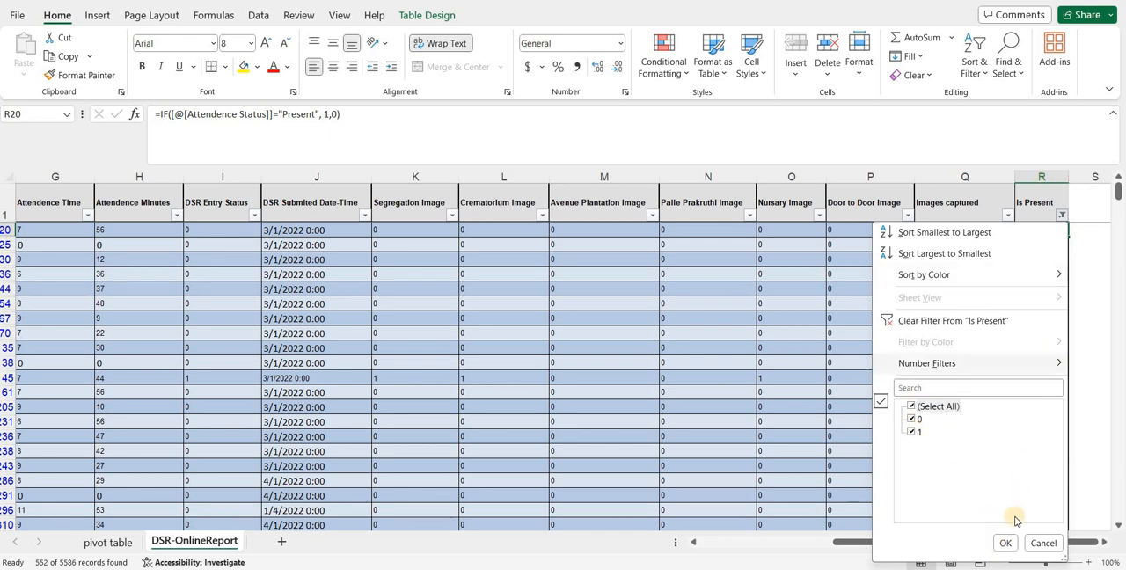
click(1003, 543)
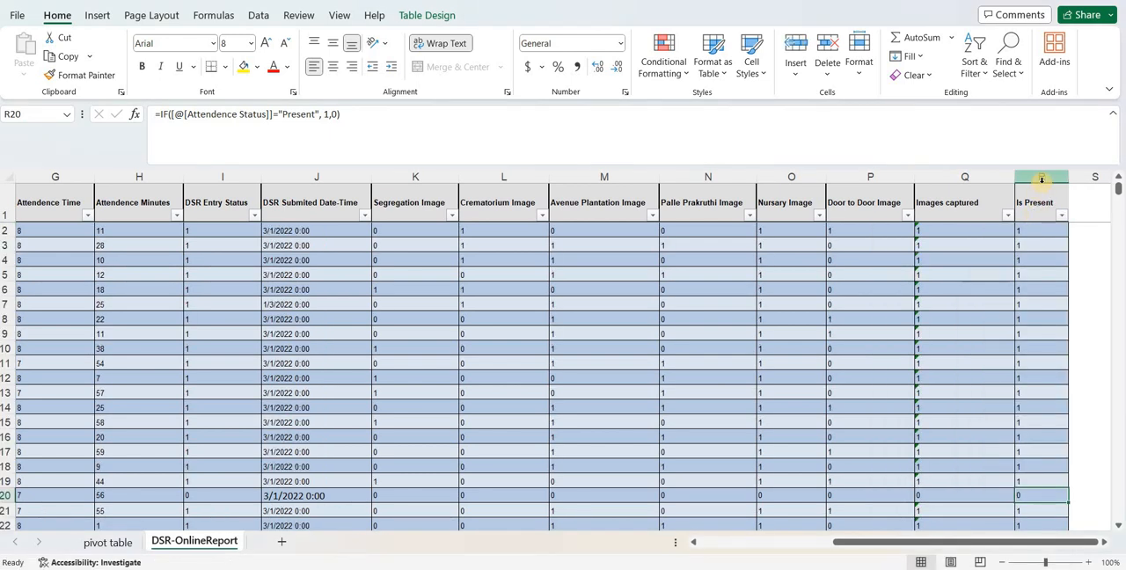
- Add a new table column headed Is Absent in S1, next to Is Present
right_click(1040, 178)
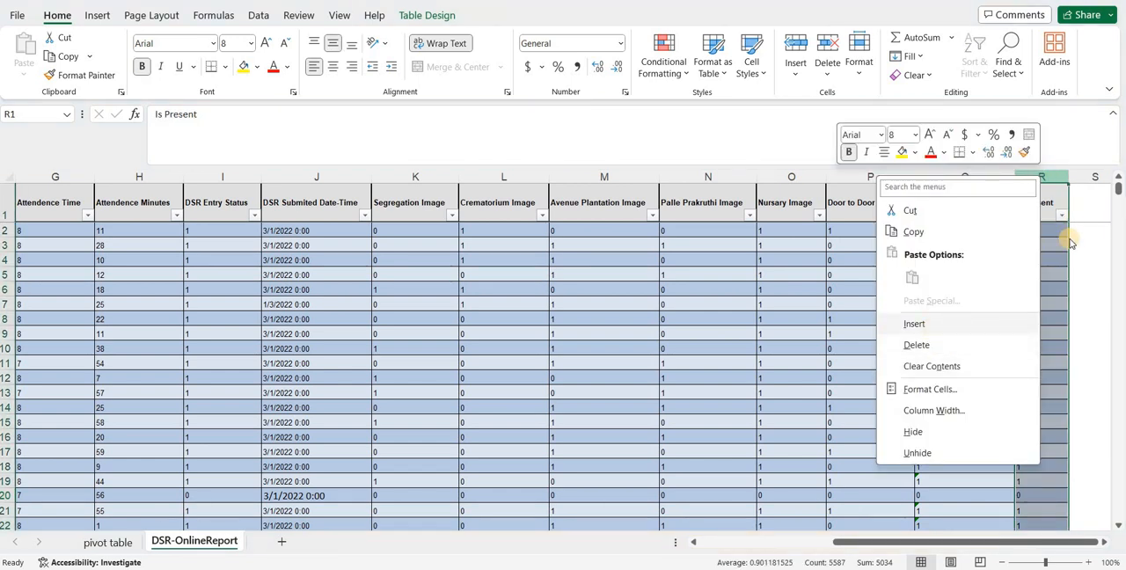
click(1085, 203)
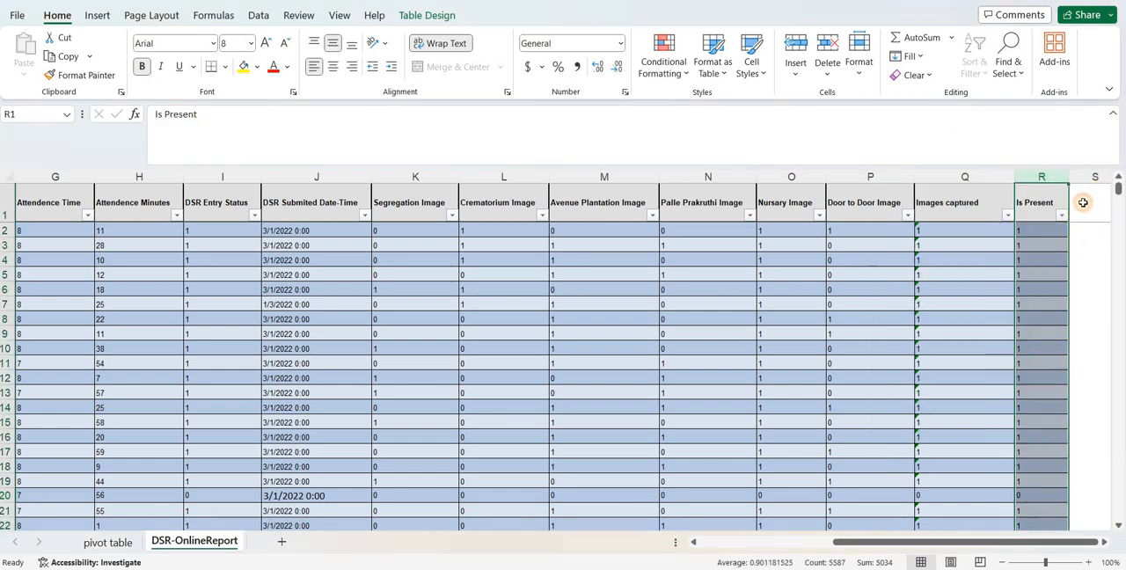
key(Right)
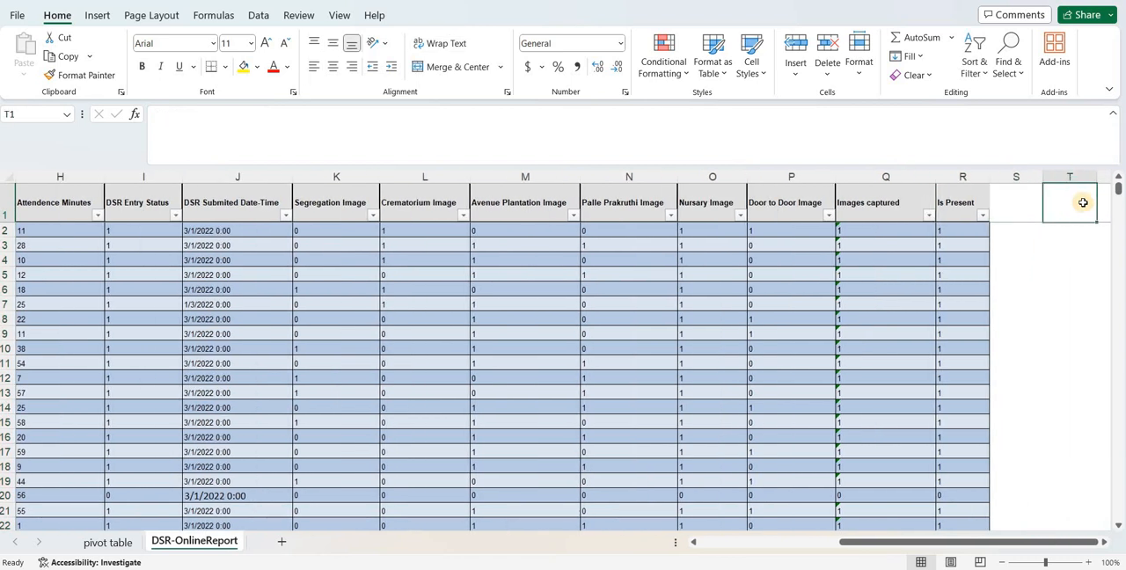
key(Left)
text(Is Ab)
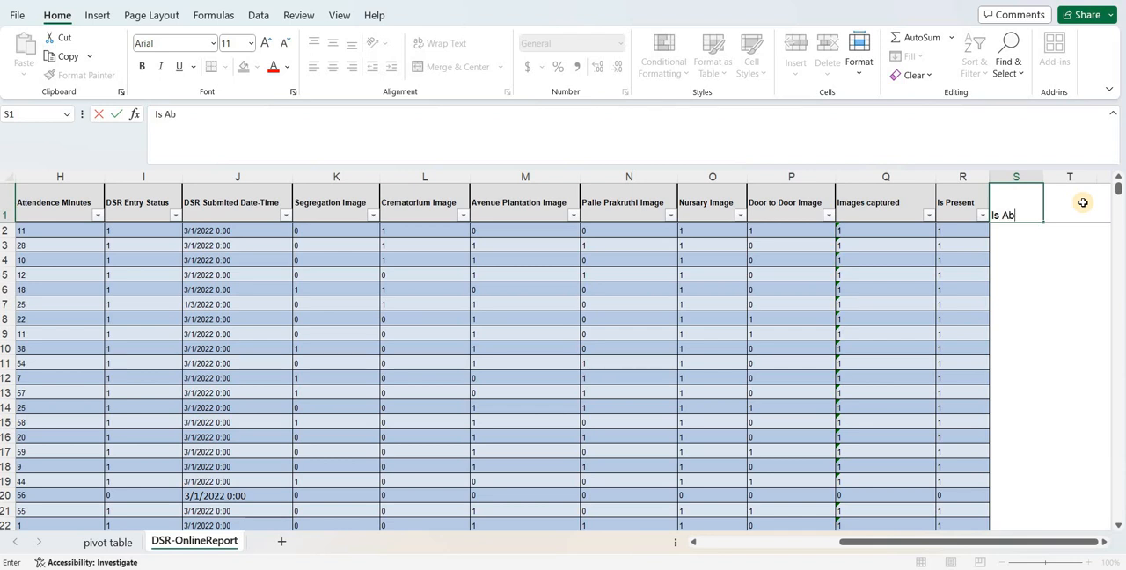
text(sent)
key(Return)
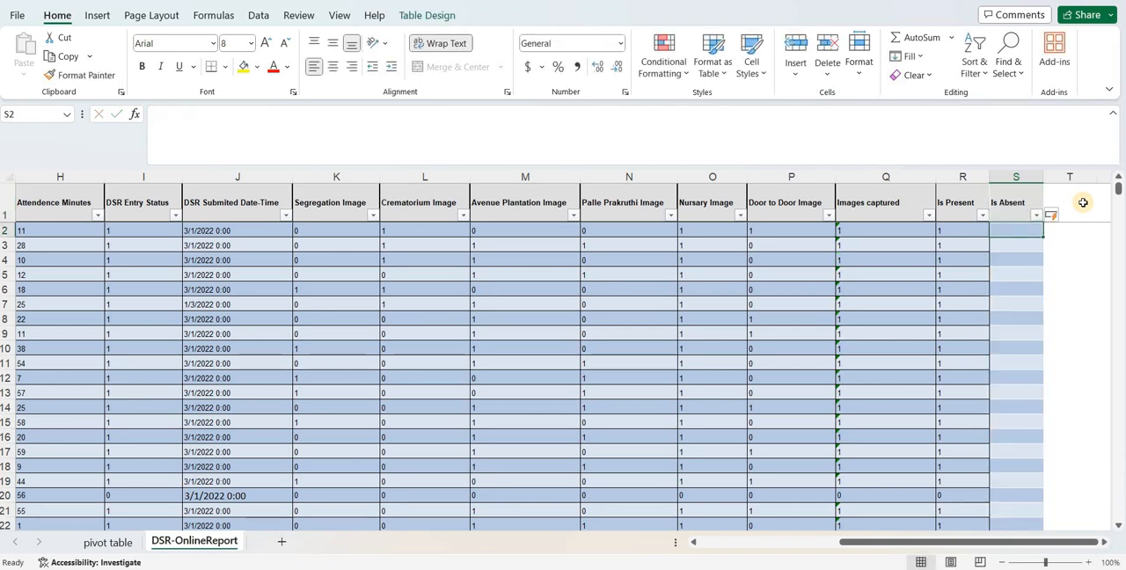
- Fill the Is Absent column from S2 with =IF([@[Attendence Status]]="Absent",1,0)
key(Left)
key(ctrl+c)
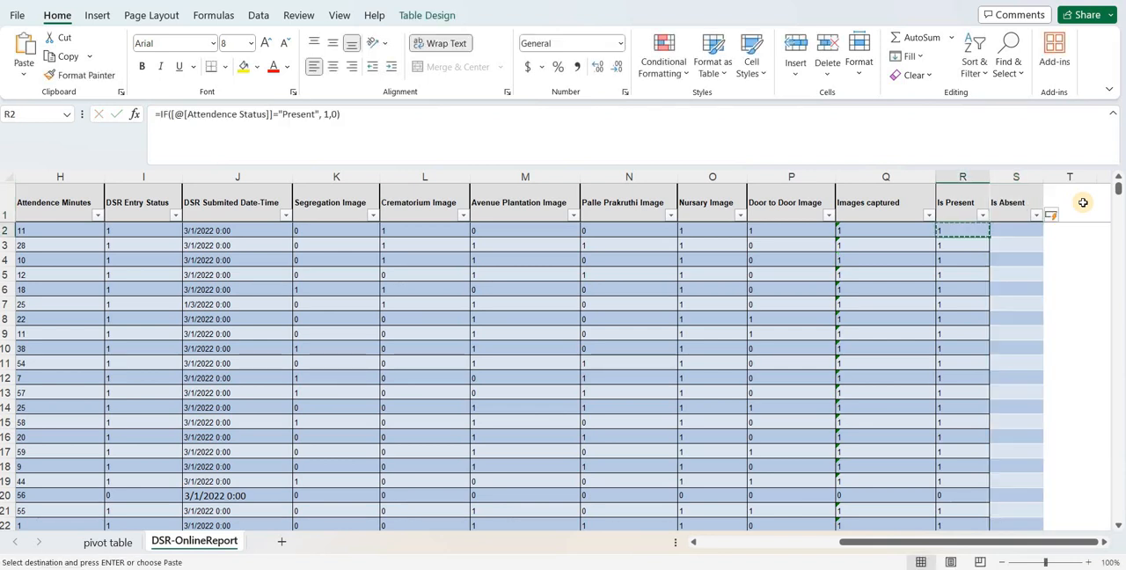
key(Right)
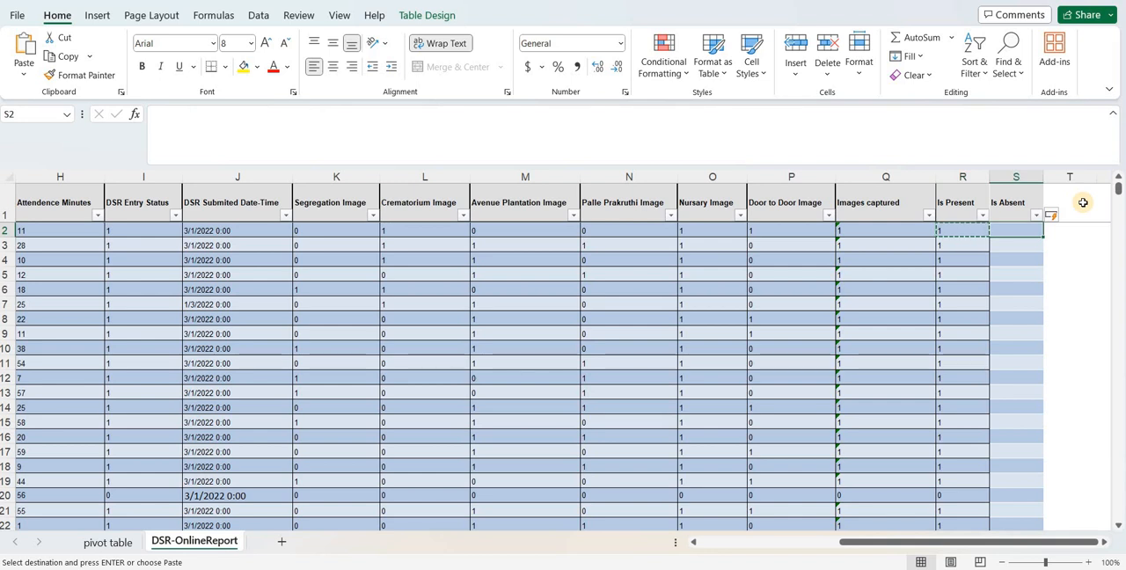
text(=if)
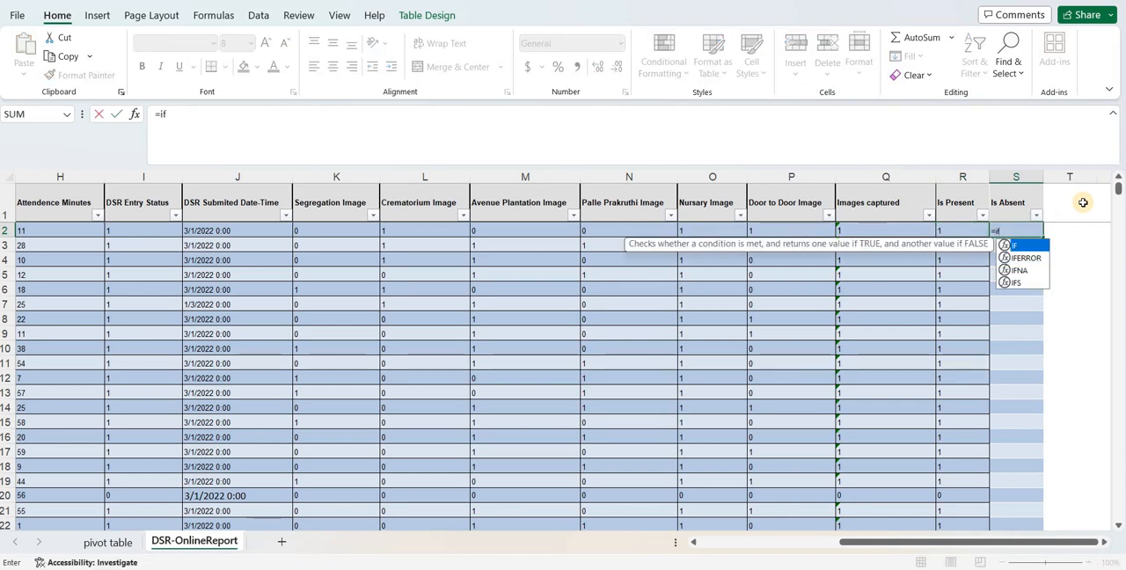
text(()
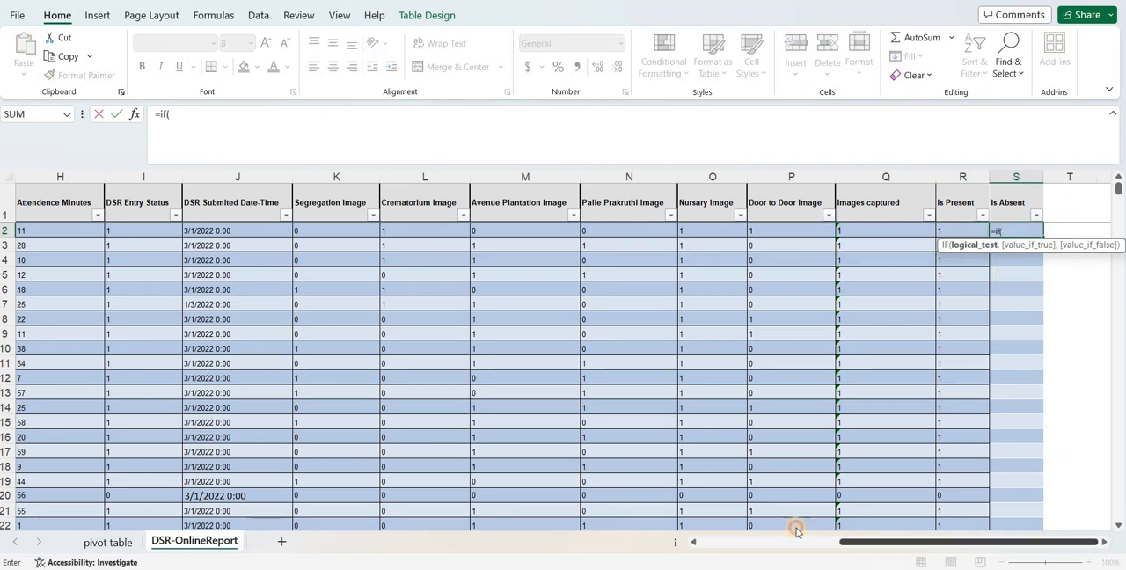
scroll(729, 527, left, 5)
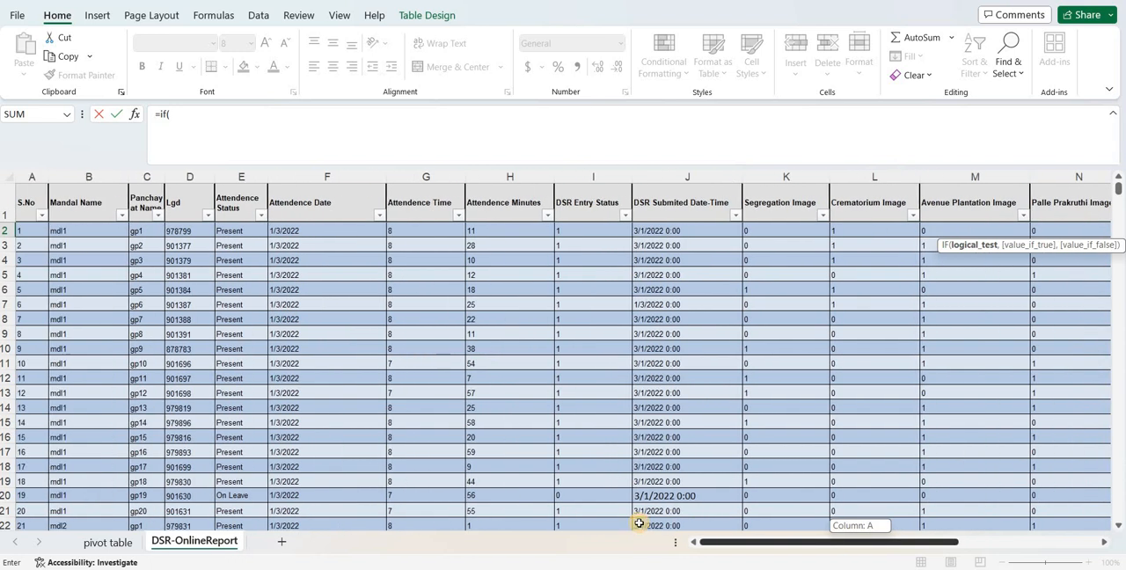
click(226, 231)
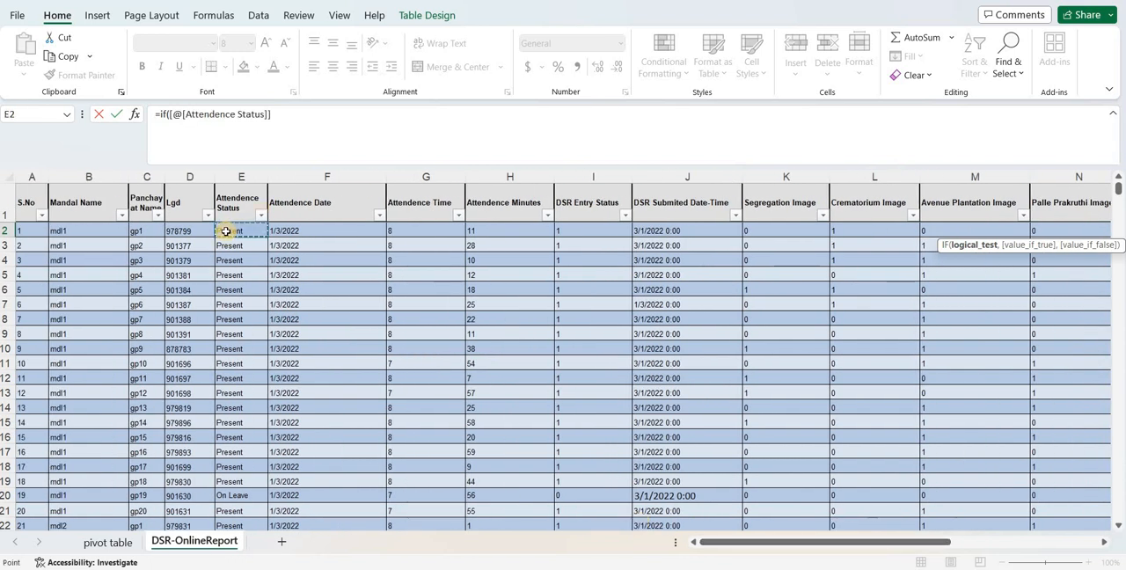
text(=)
text("ab)
key(BackSpace)
key(BackSpace)
key(Caps_Lock)
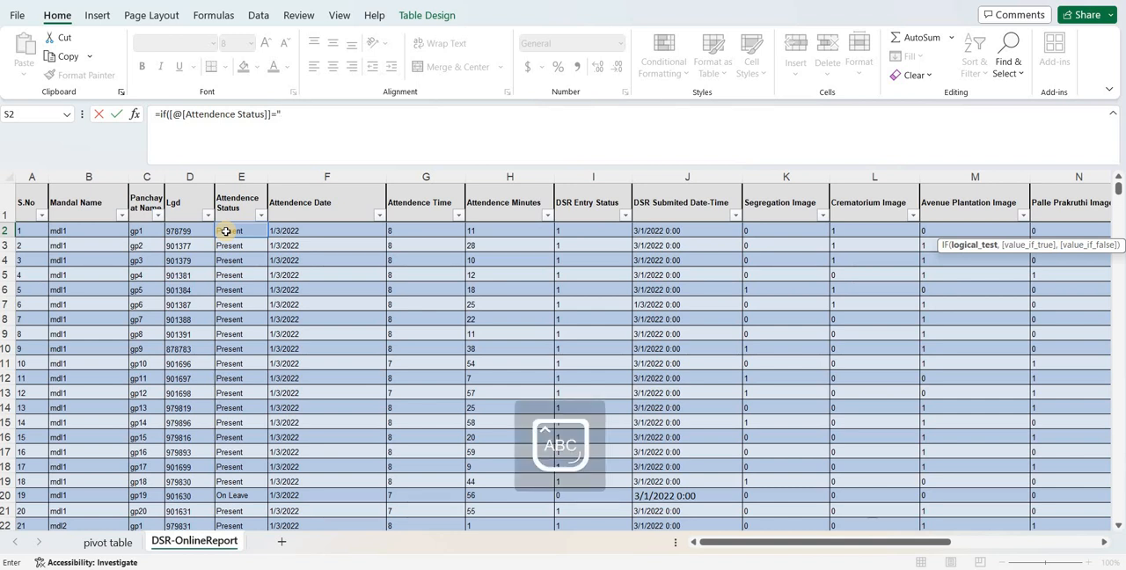
text(aB)
key(BackSpace)
key(BackSpace)
key(Caps_Lock)
text(Absent")
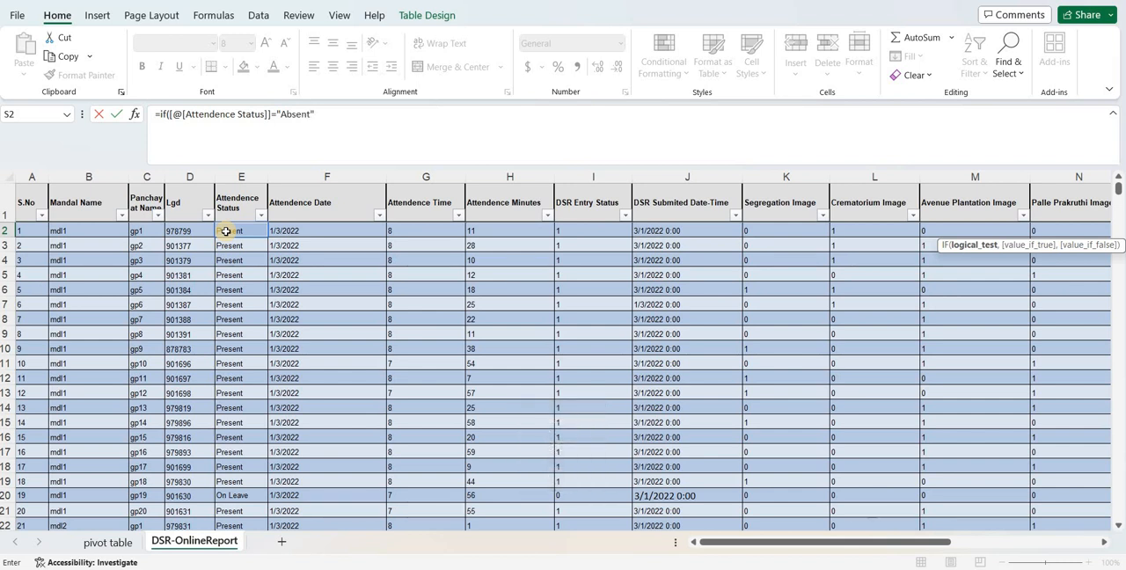
text(,1)
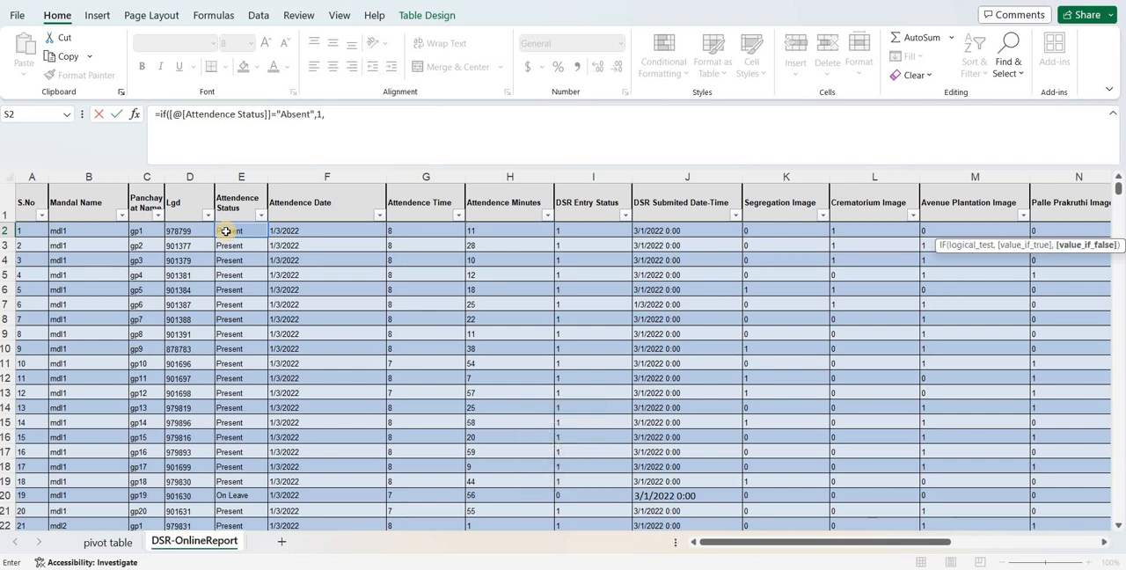
text(,0))
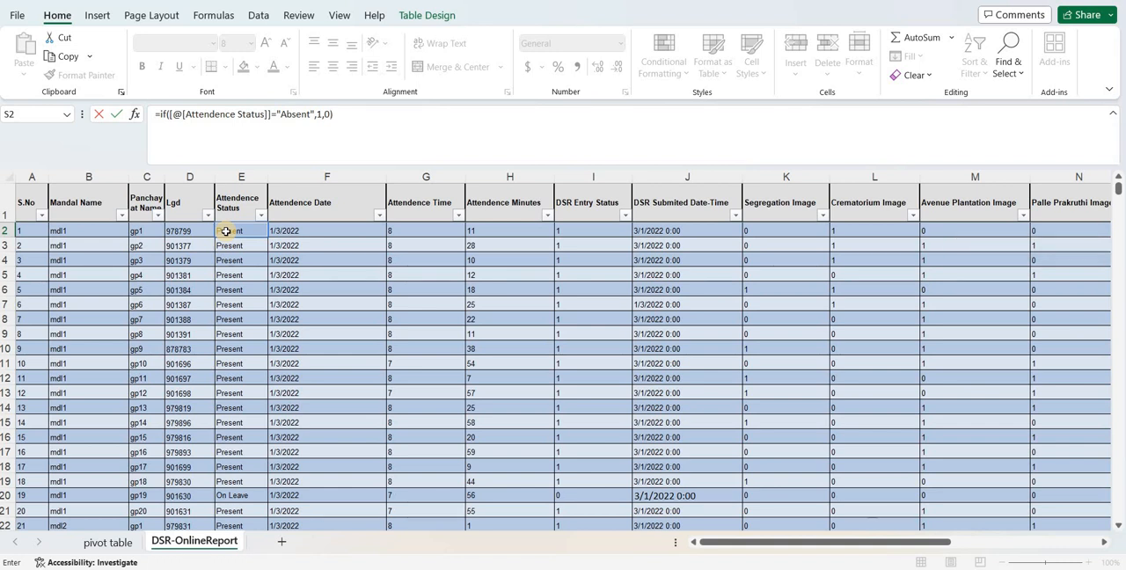
key(Return)
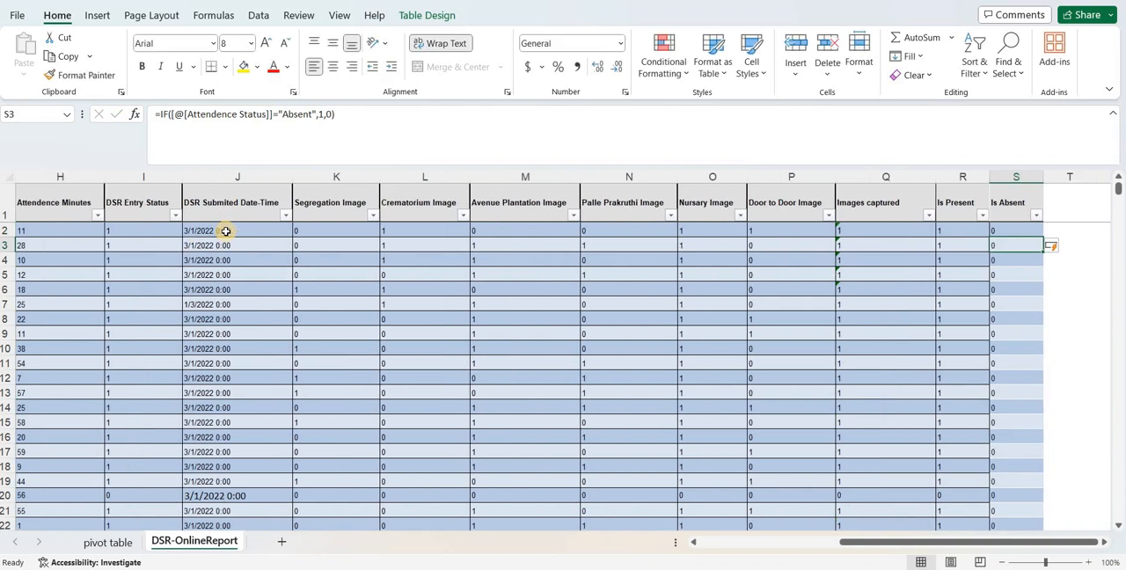
- Filter the Is Absent column to show only the rows with value 1
click(1038, 217)
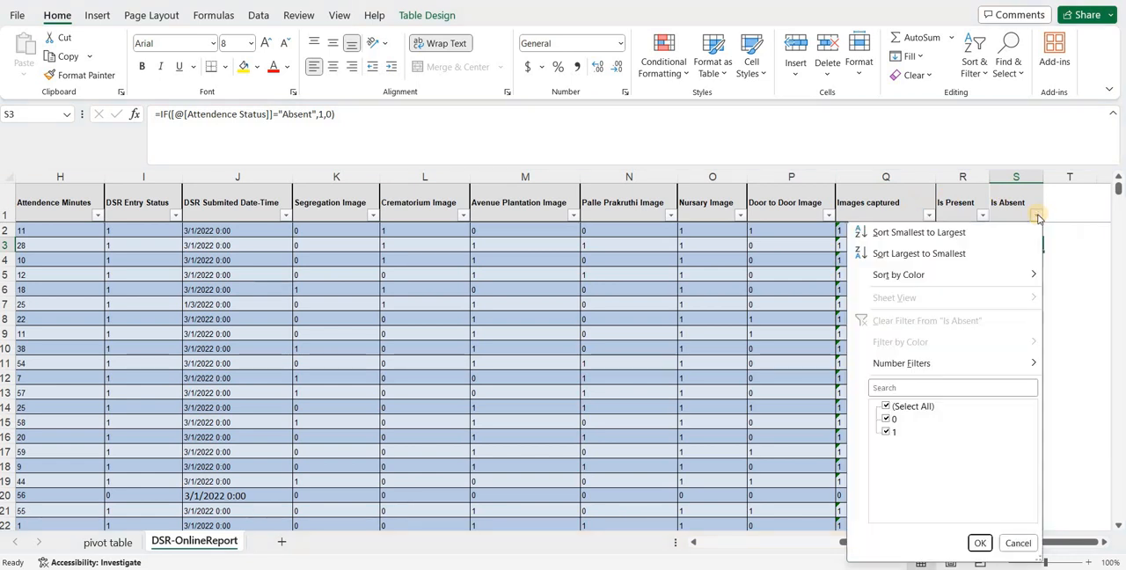
click(886, 407)
click(886, 433)
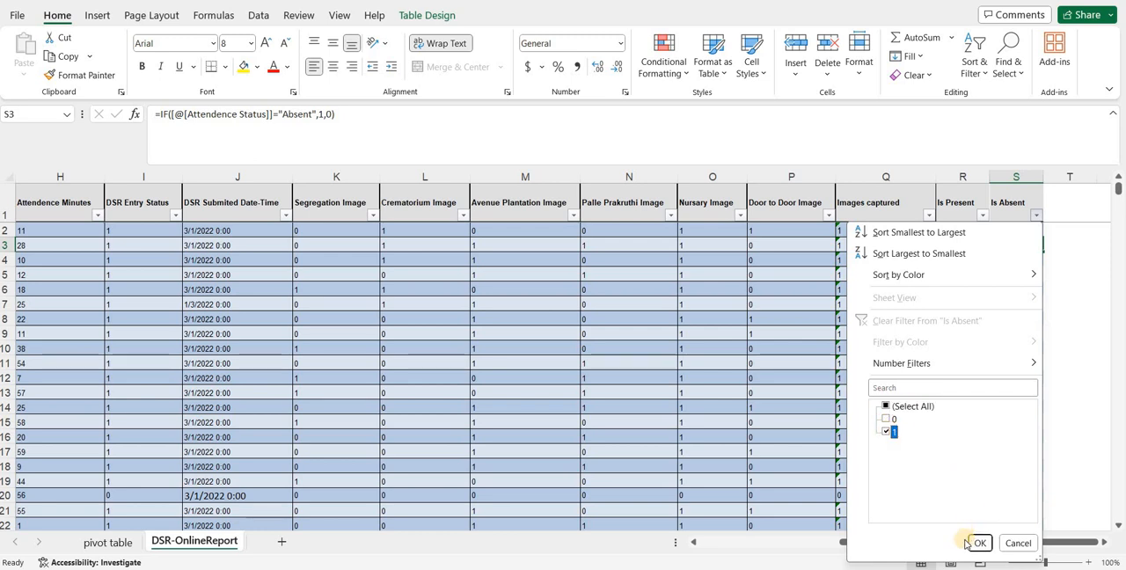
click(977, 542)
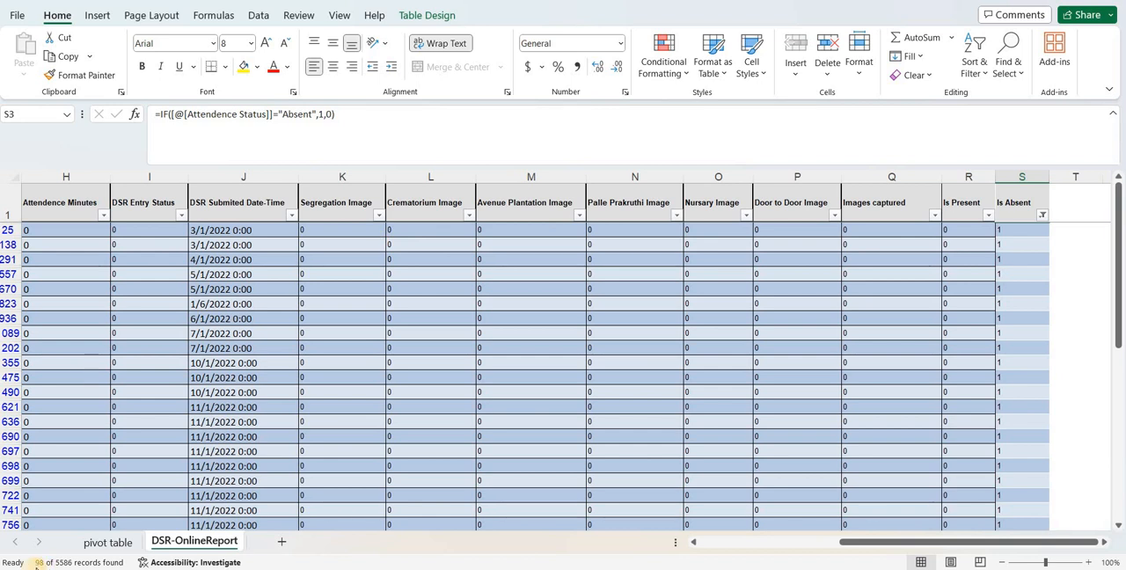
- Restore all values in the Is Absent column's filter
click(1041, 215)
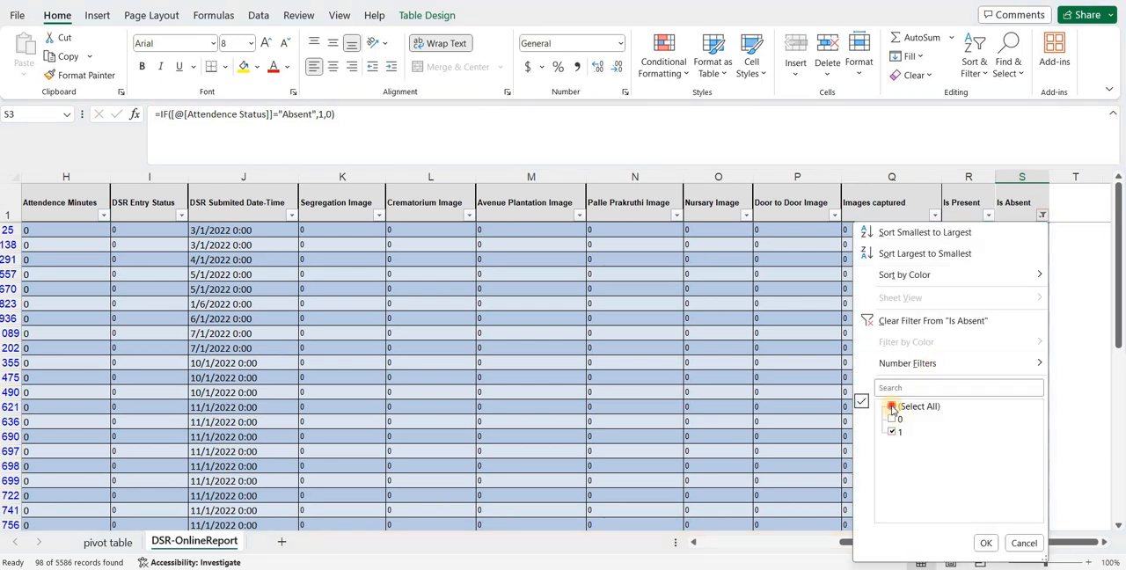
click(891, 407)
click(986, 544)
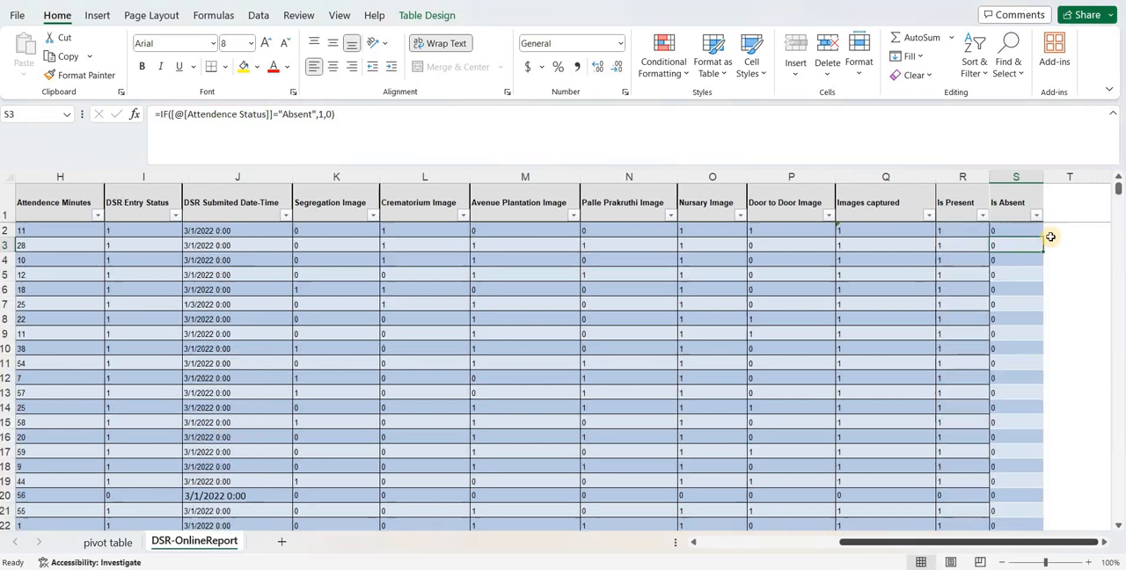
- Add a new table column headed Is Training/Meeing/Onleave in T1, next to Is Absent
click(1054, 206)
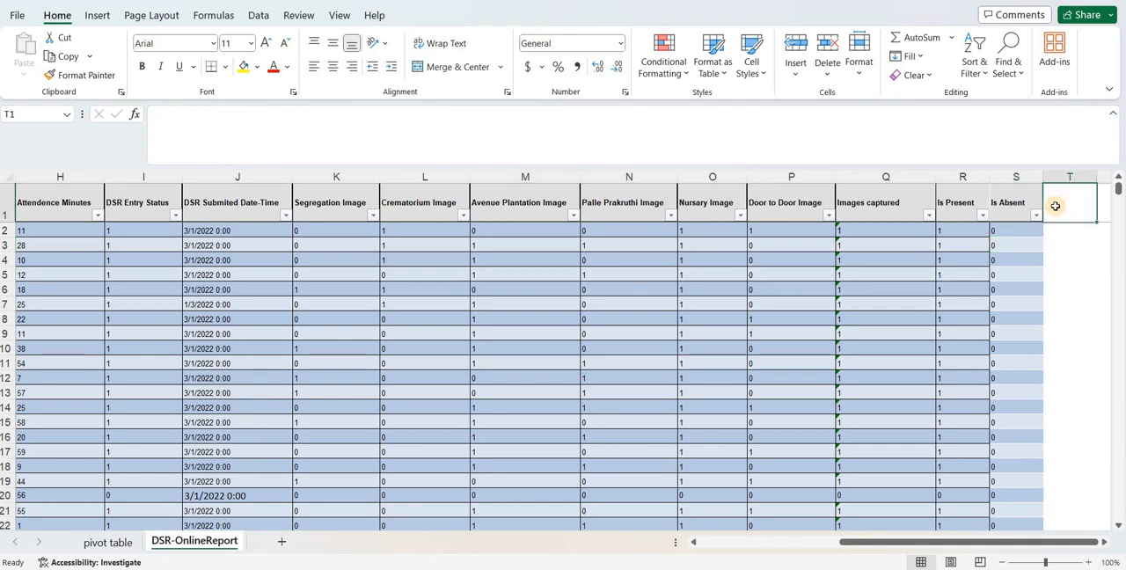
text(Is Tra)
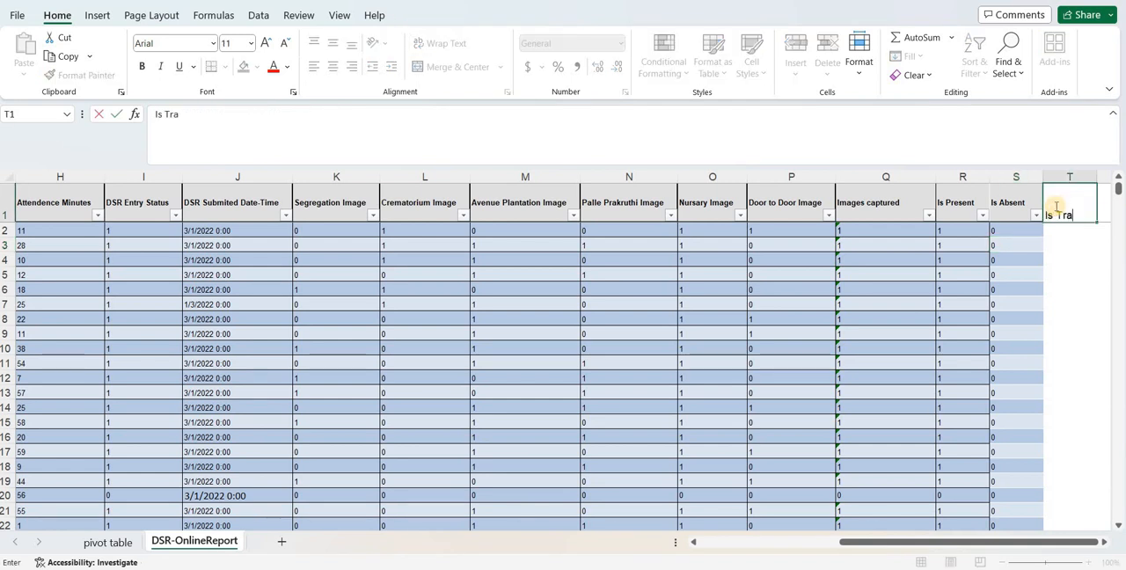
text(ining/Mee)
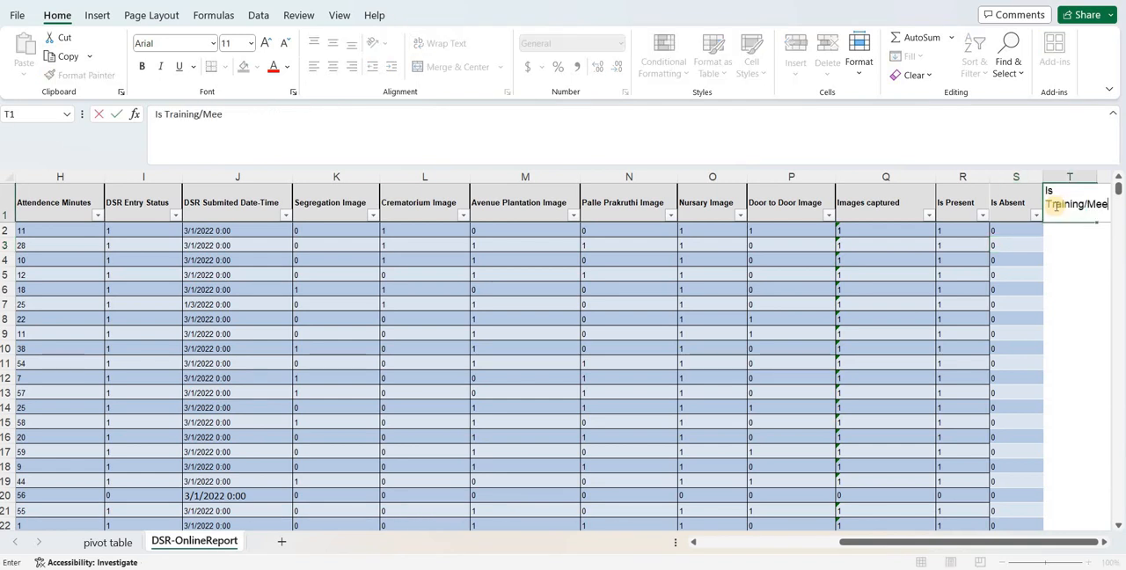
text(ing/O)
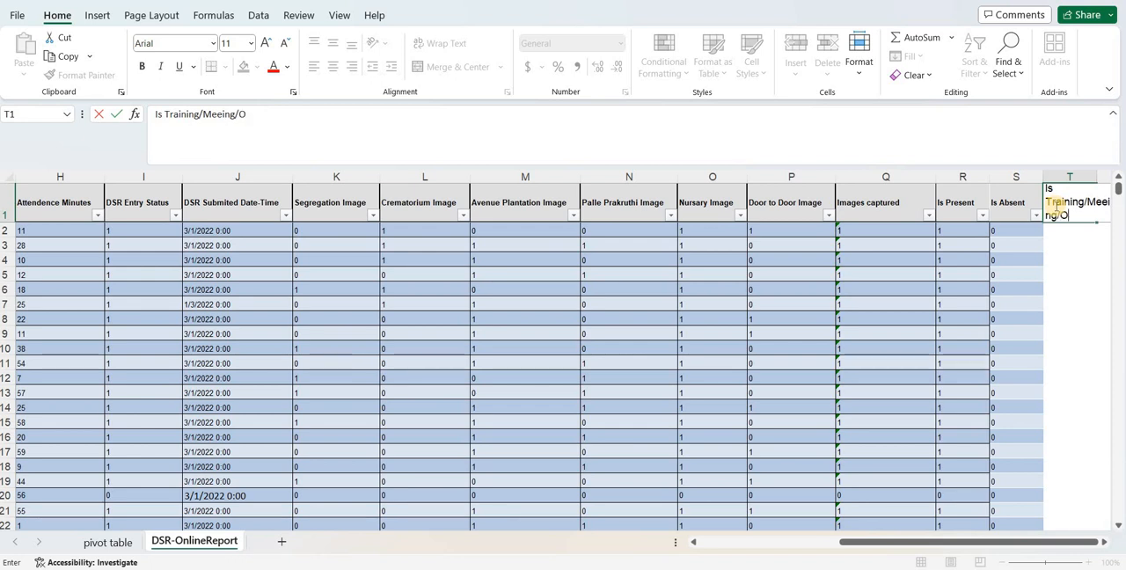
text(nleave)
key(Return)
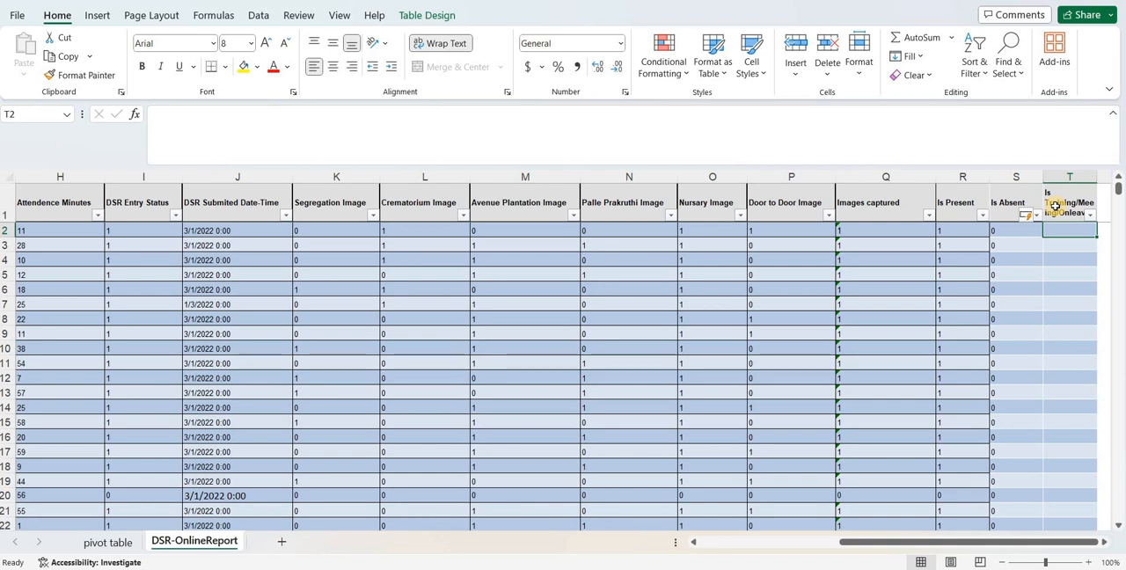
- Fill the Is Training/Meeing/Onleave column from T2 with =1-([@[Is Present]]+[@[Is Absent]])
text(=)
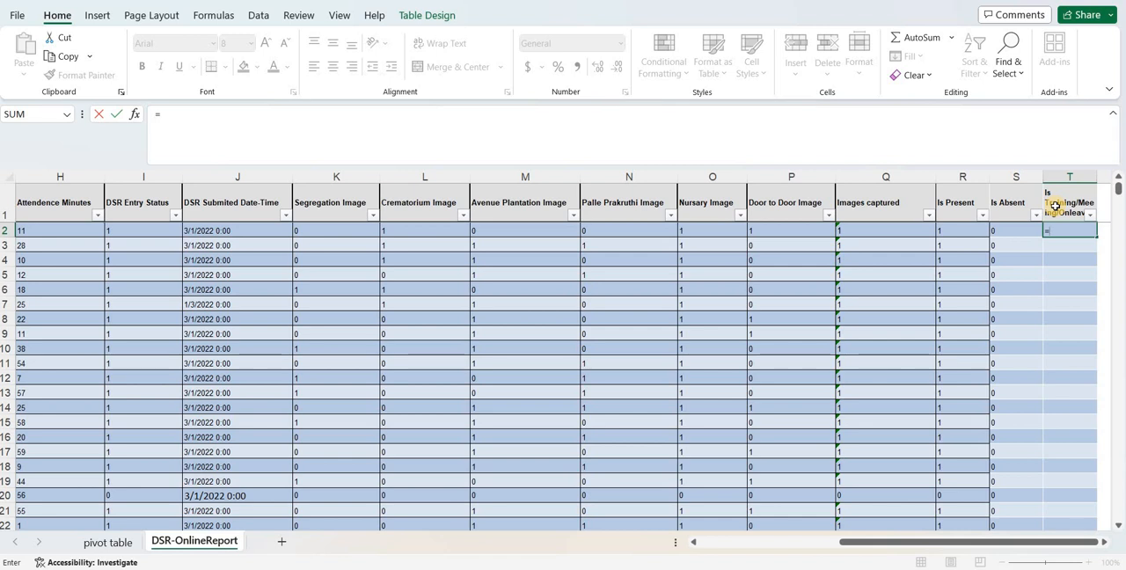
text(1-()
click(956, 226)
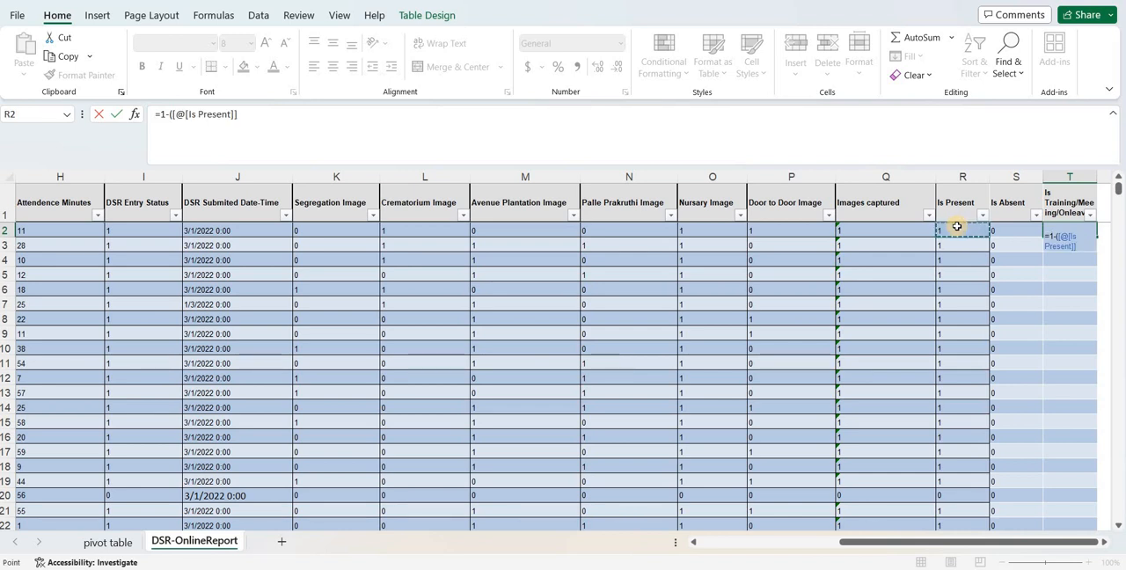
text(+)
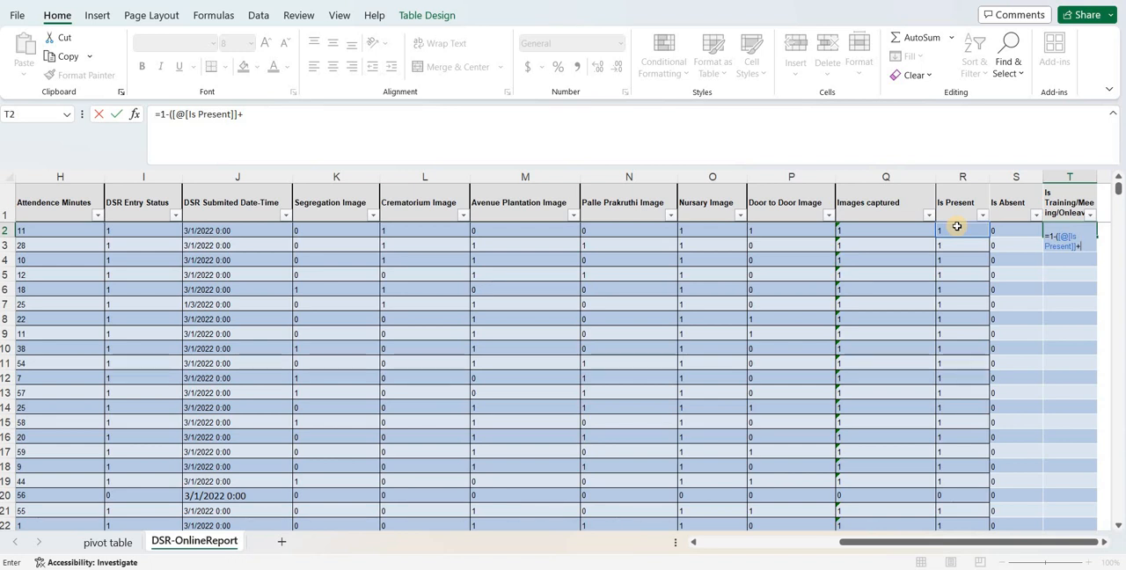
click(1003, 233)
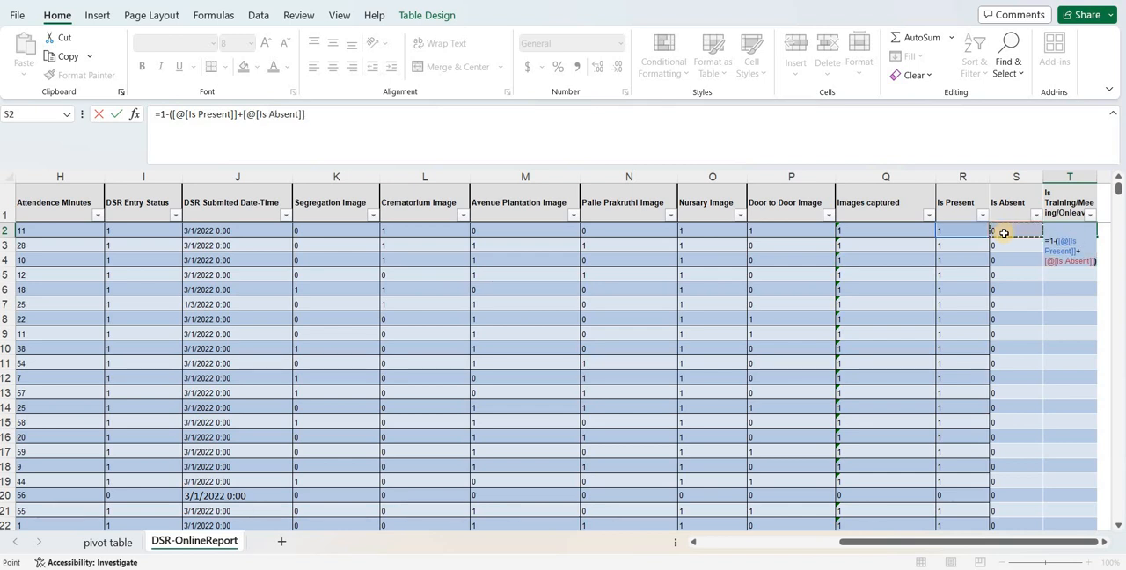
text())
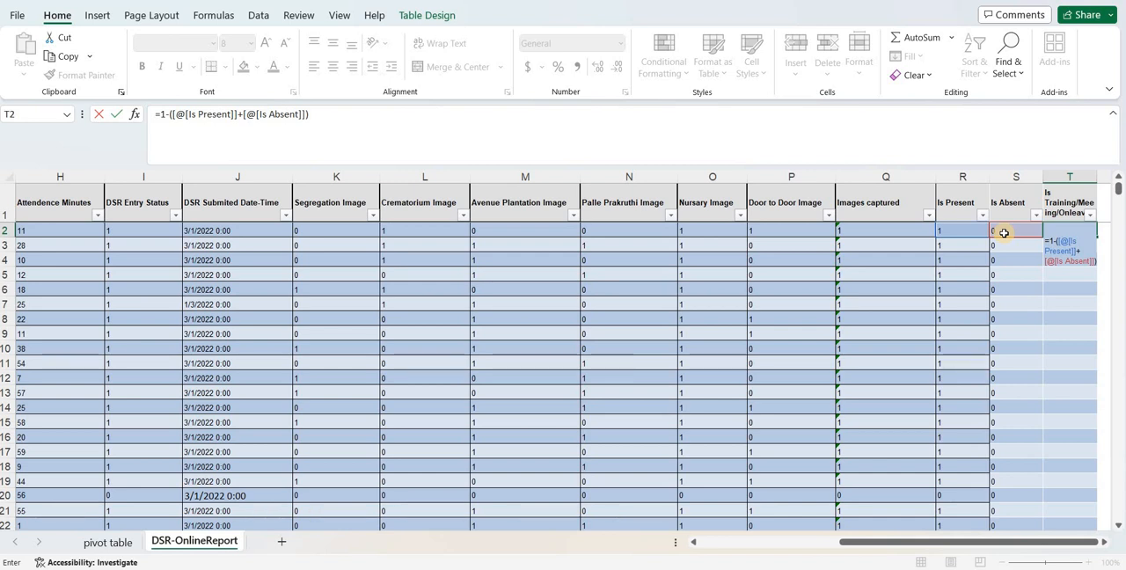
key(Return)
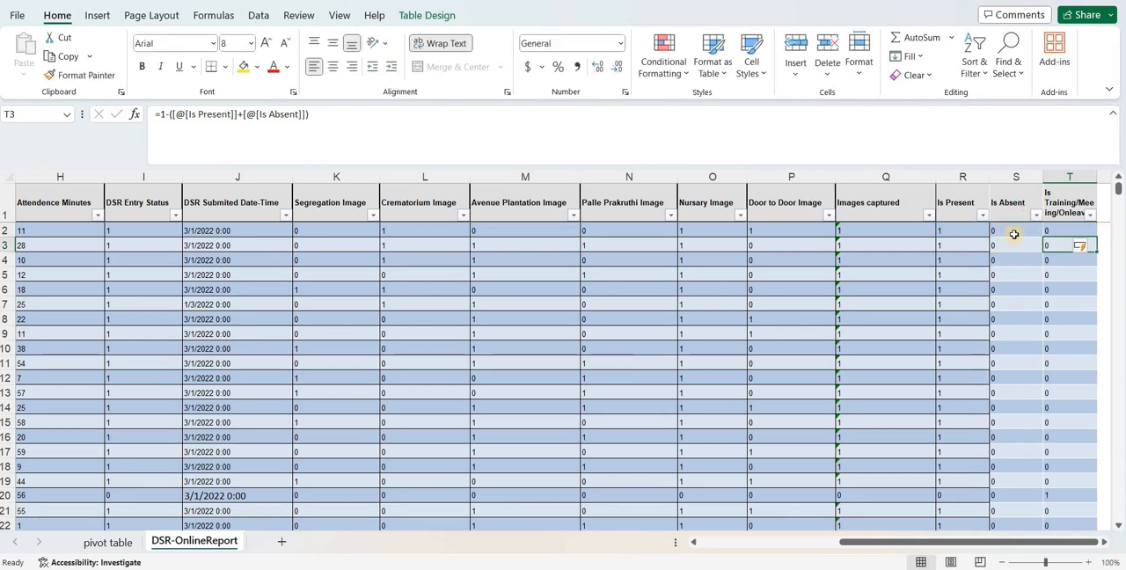
- Filter the Is Training/Meeing/Onleave column to value 1 and examine the Images captured and Is Present formulas in the filtered rows
click(1092, 216)
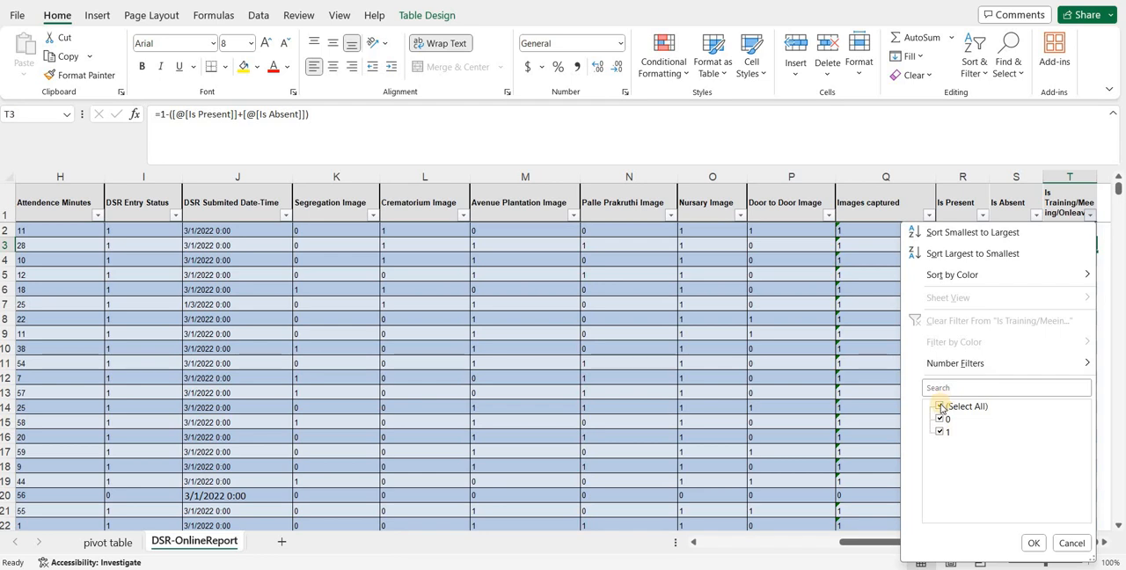
click(939, 407)
click(940, 431)
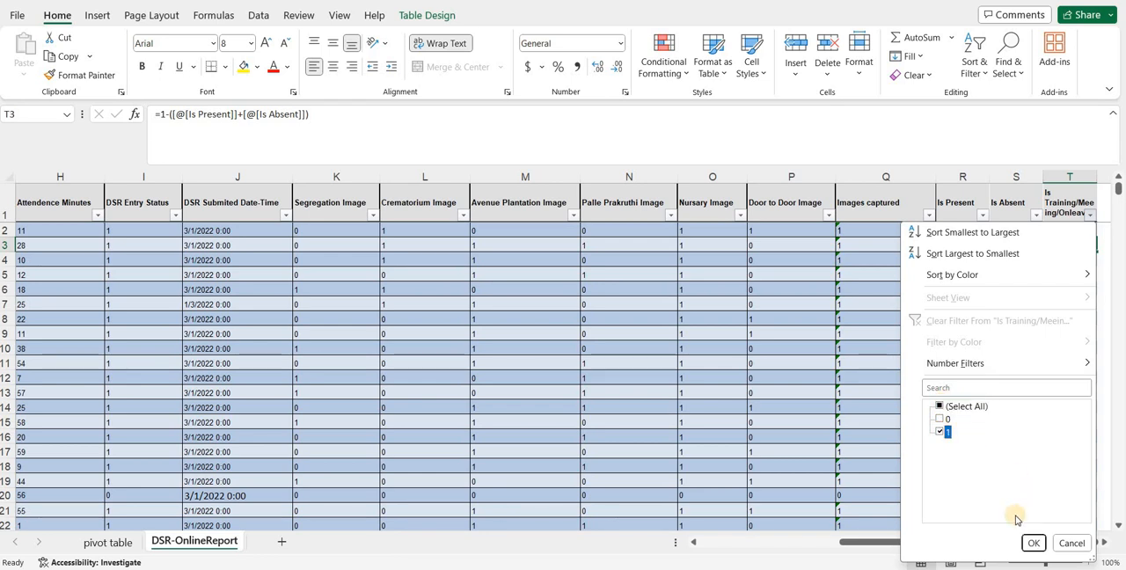
click(1032, 543)
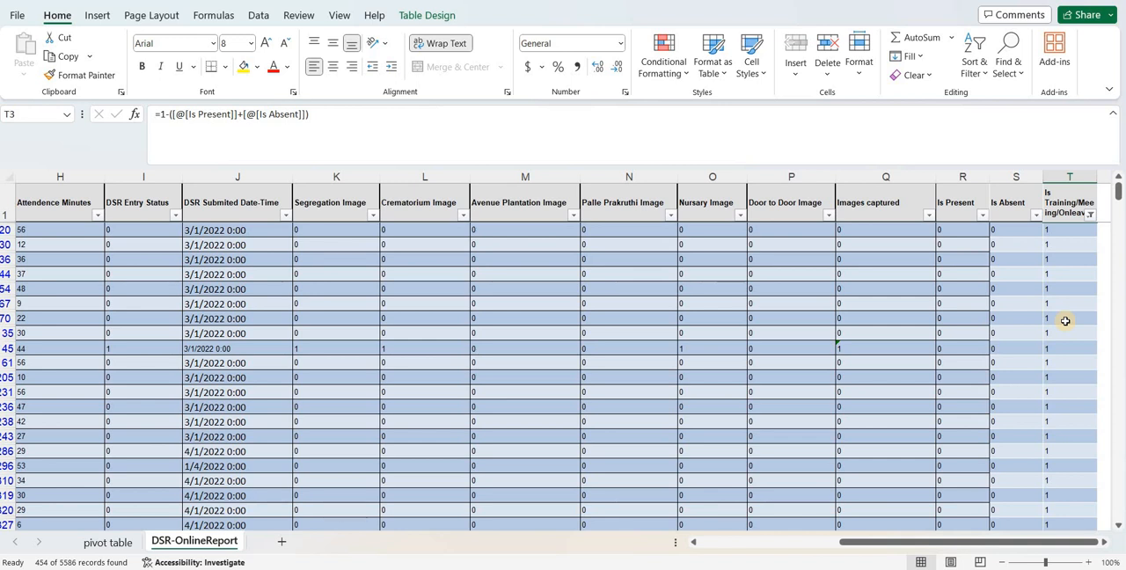
click(842, 348)
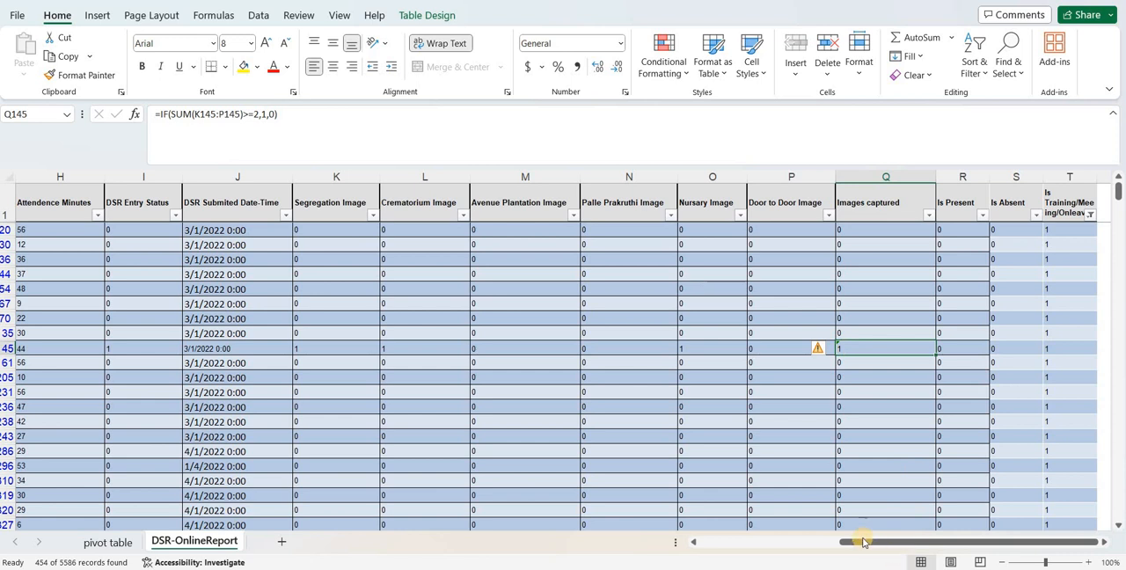
right_click(916, 542)
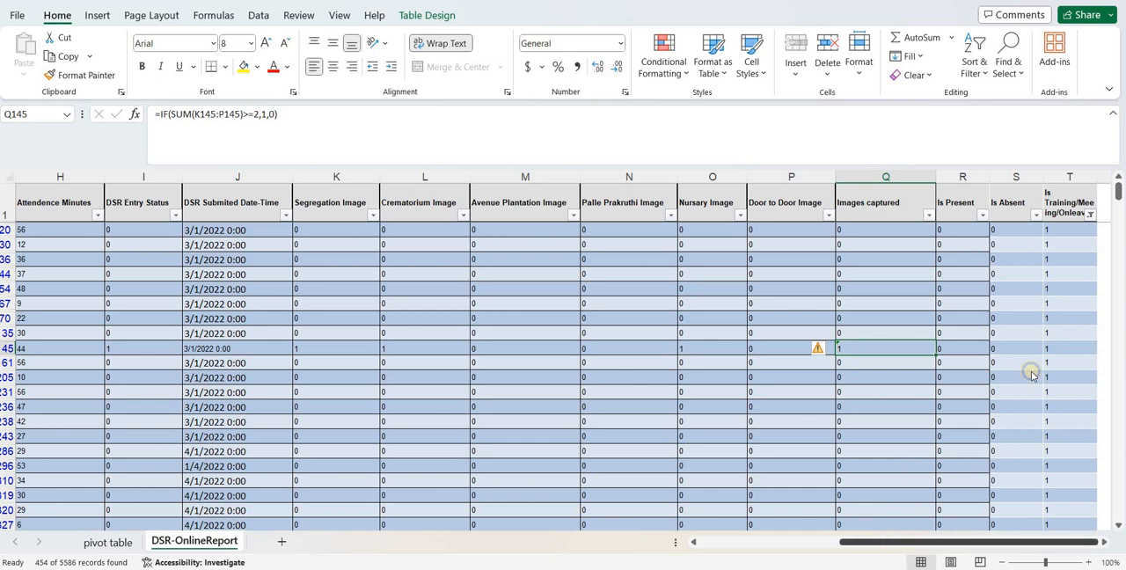
click(983, 292)
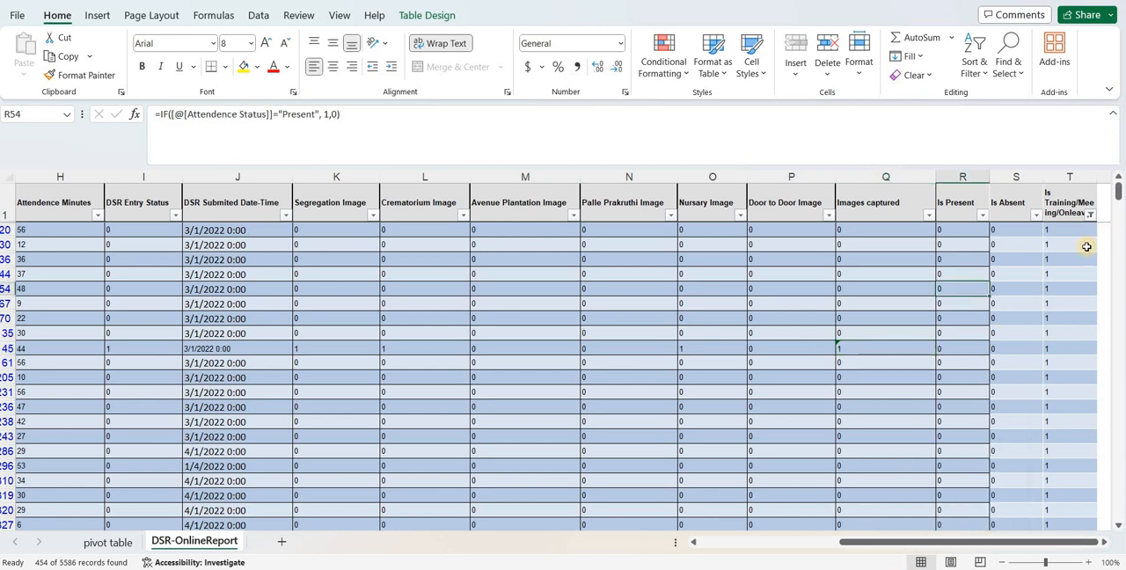
- Restore all values in the Is Training/Meeing/Onleave column's filter
click(1089, 214)
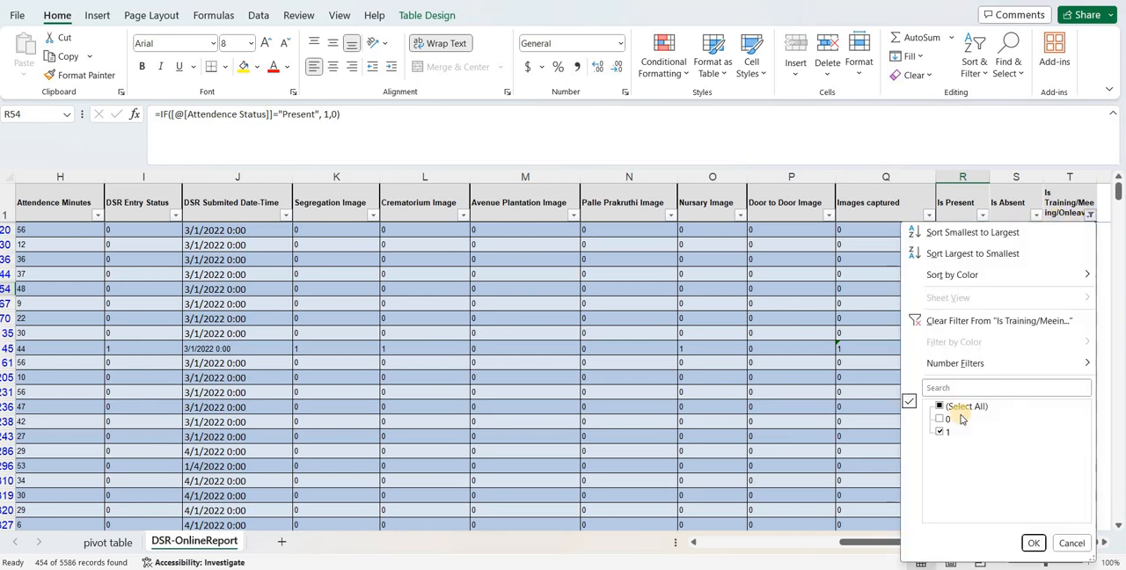
click(943, 406)
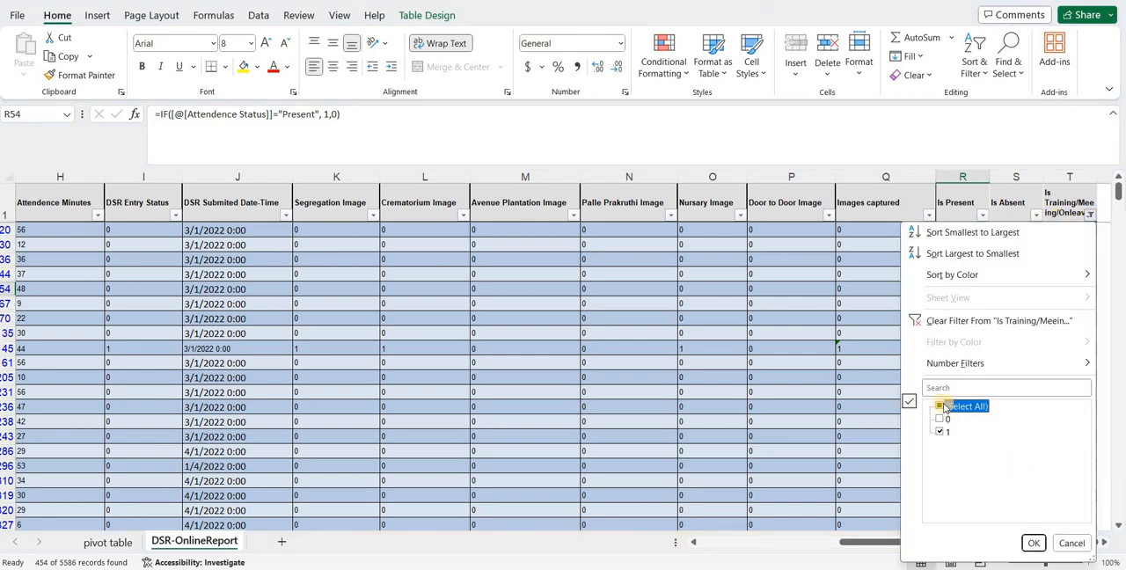
click(1032, 542)
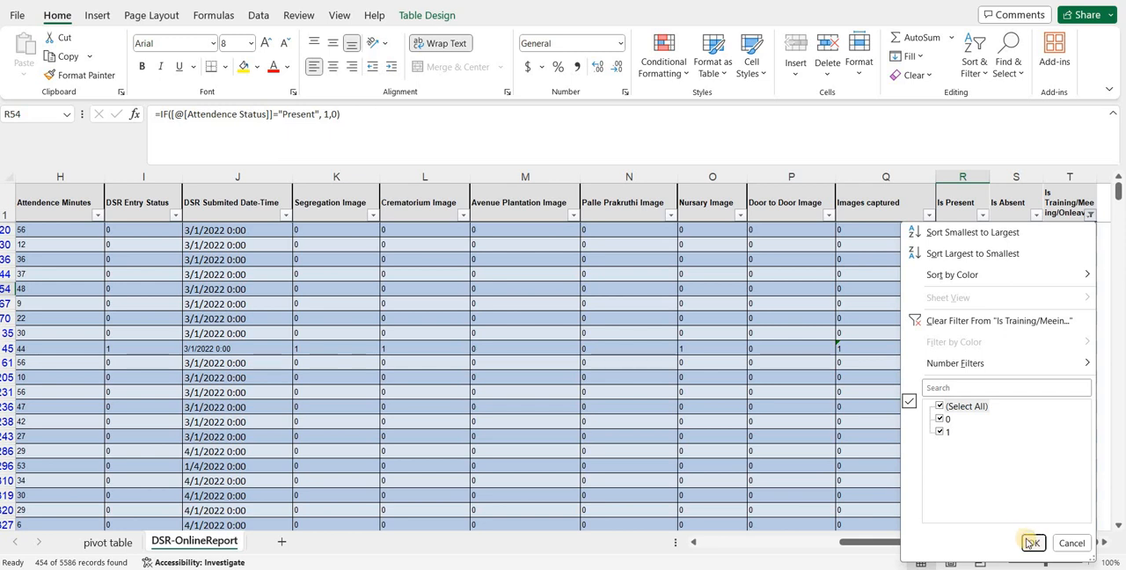
click(1034, 544)
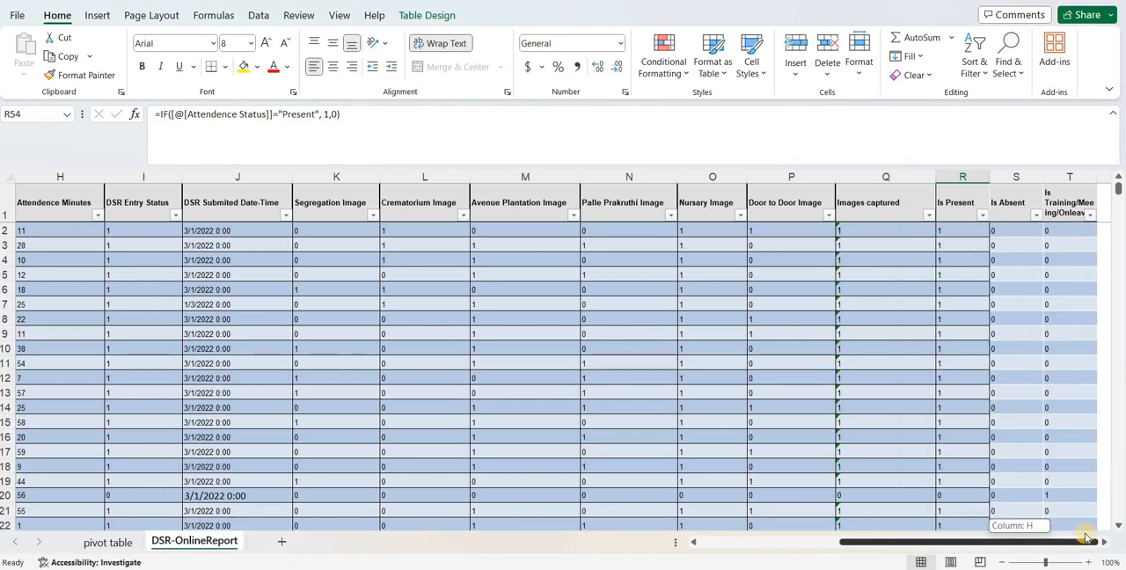
- Add a new table column headed Is GP in U1, next to Is Training/Meeing/Onleave
click(1104, 542)
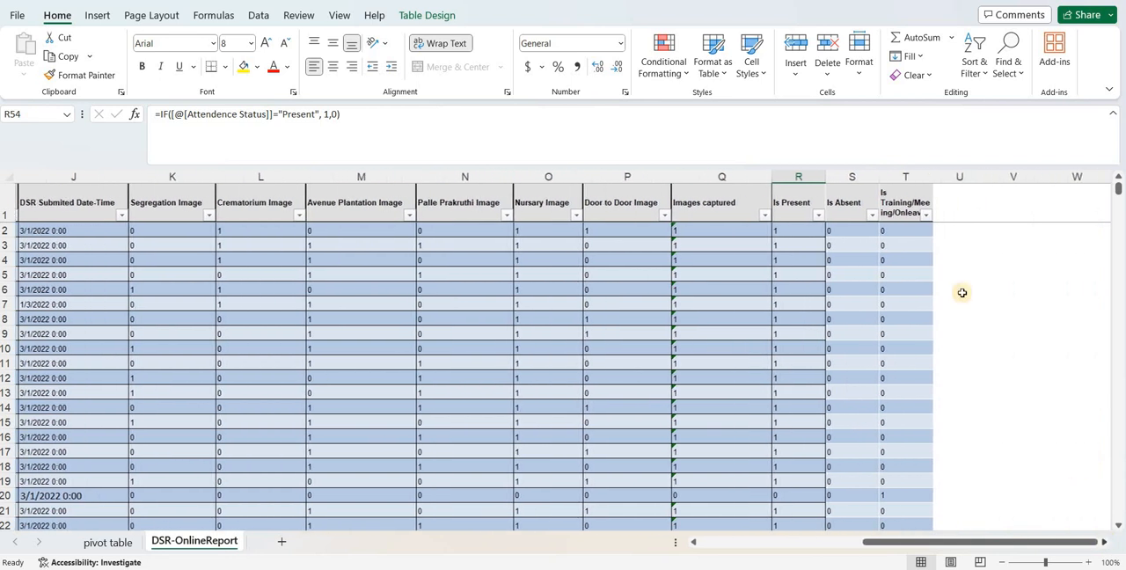
click(945, 207)
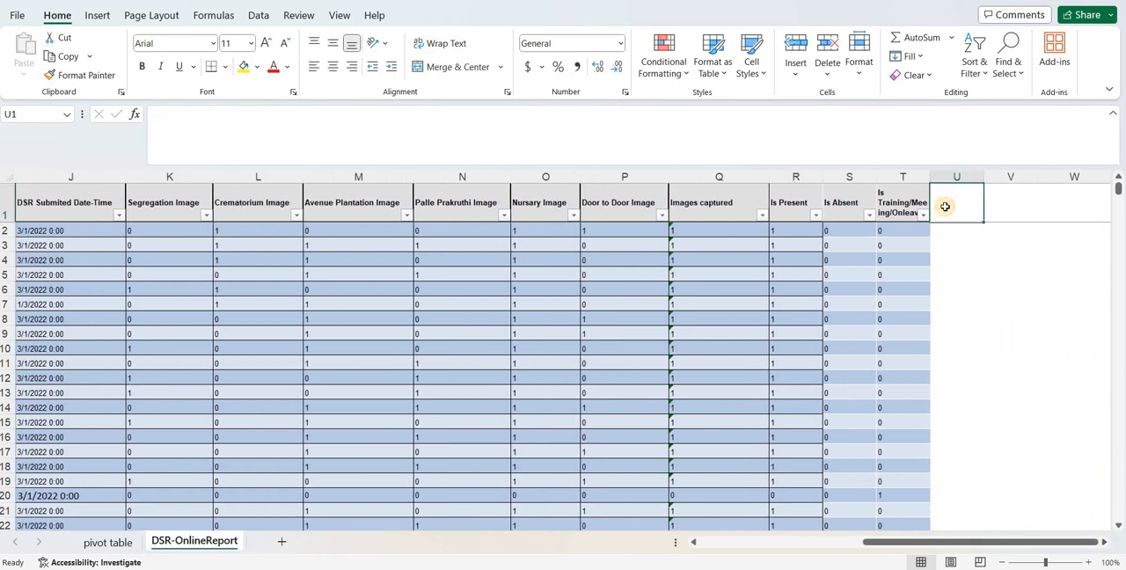
text(Is)
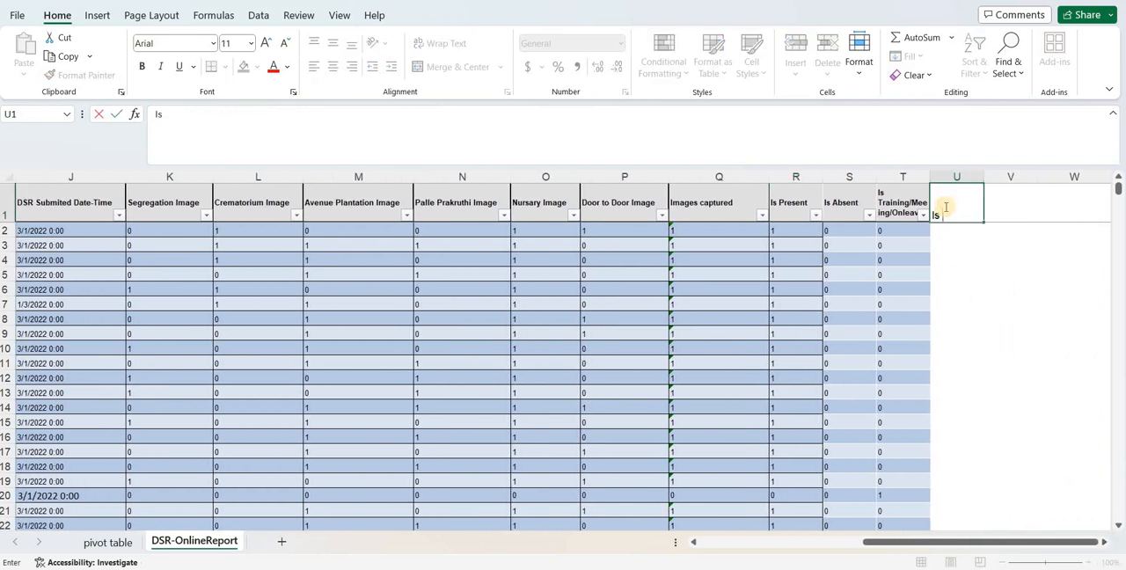
text( GO)
key(BackSpace)
text(P)
key(Return)
- Enter 1 in U2 and fill it down the whole Is GP column to the last table row
text(1)
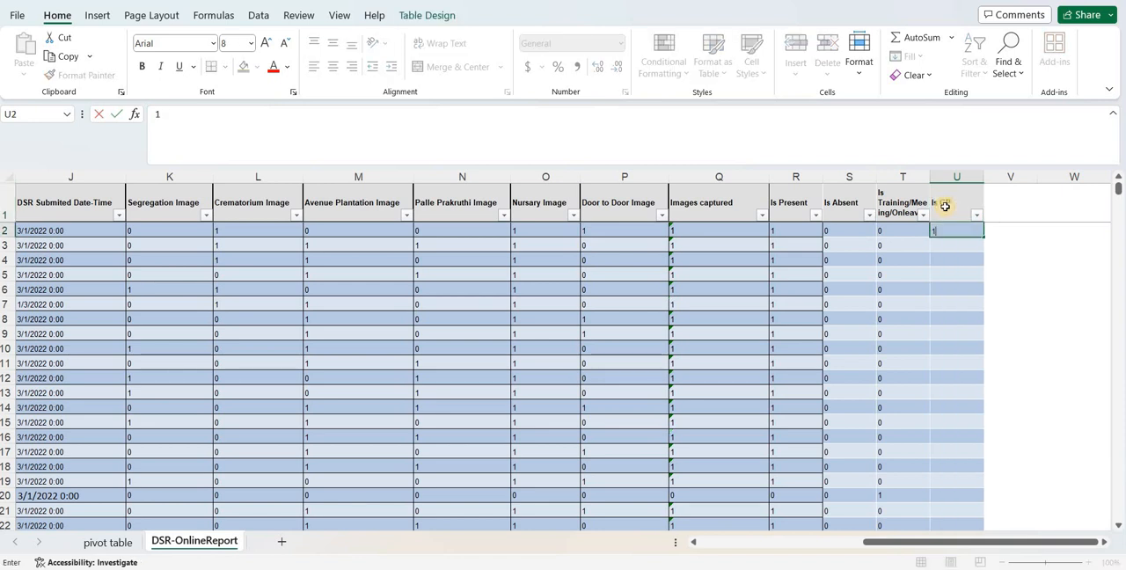
key(Return)
key(Up)
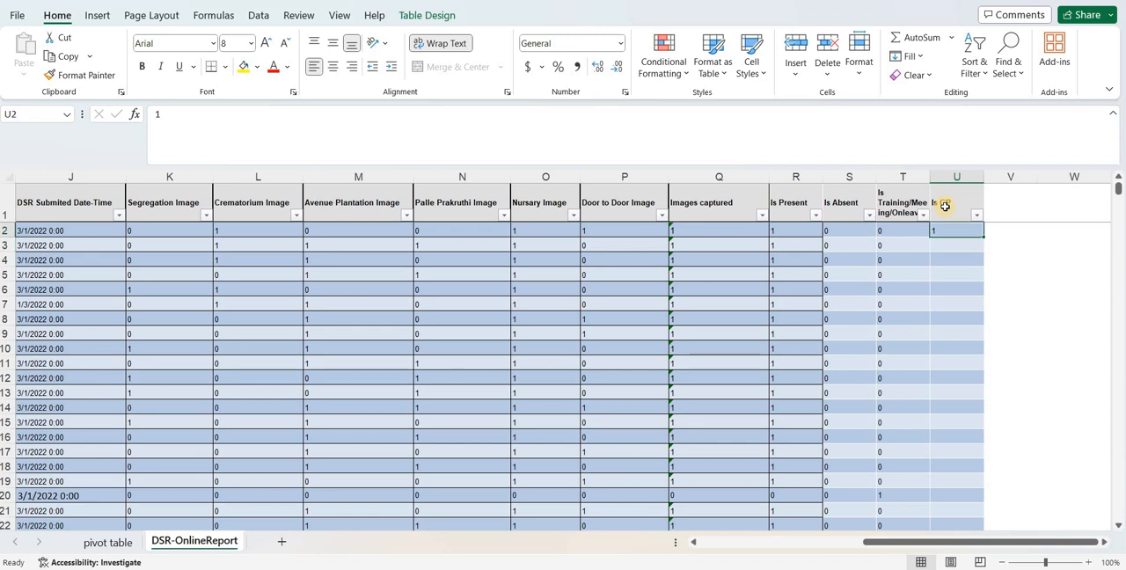
key(ctrl+shift+Down)
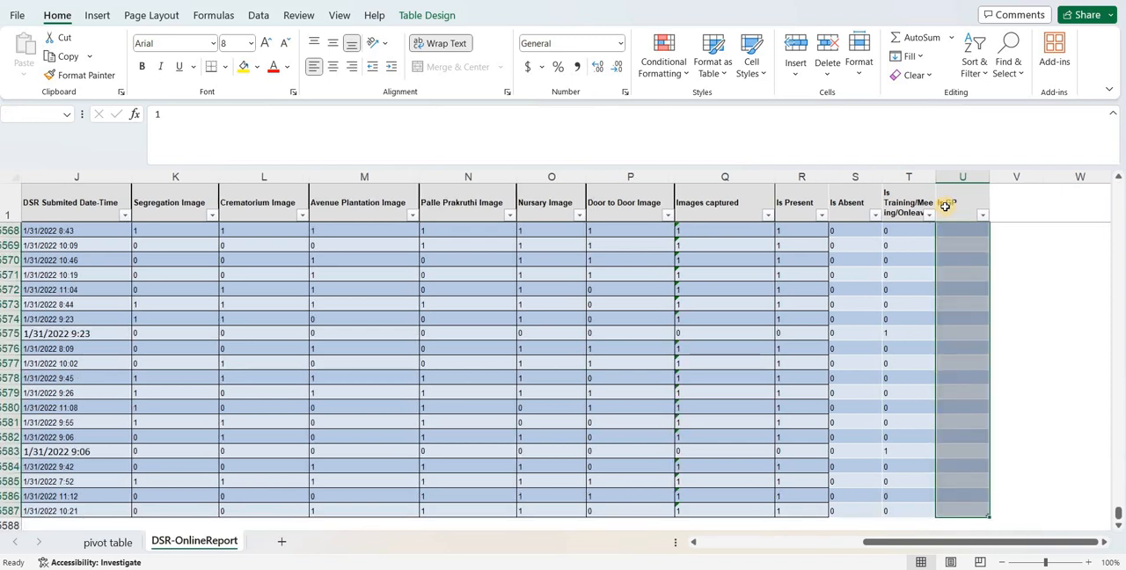
key(ctrl+d)
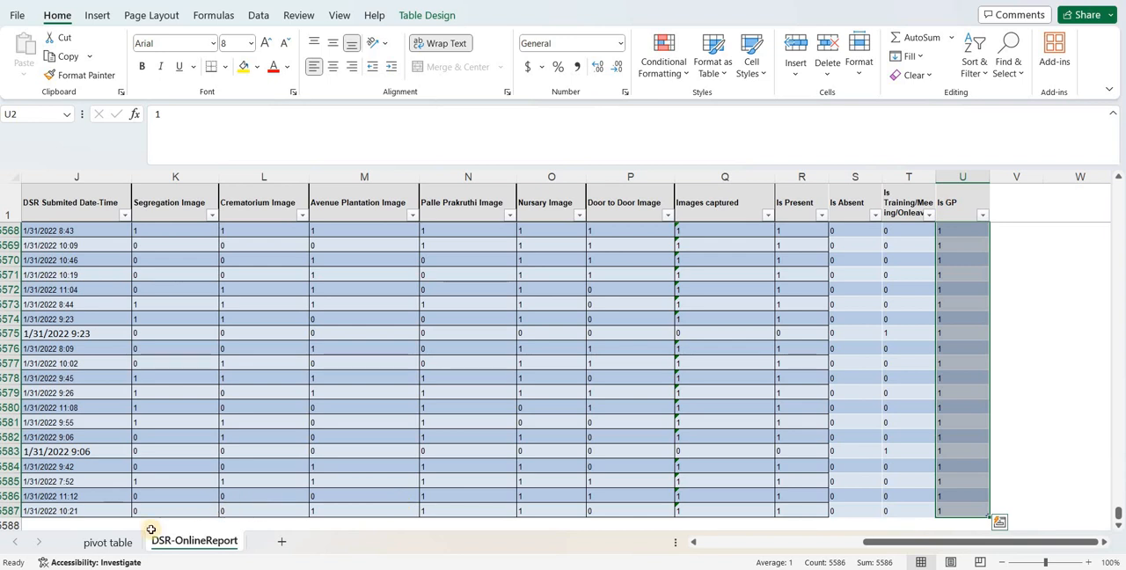
- Open the pivot table sheet and review the summary headings in D4:J4
click(113, 541)
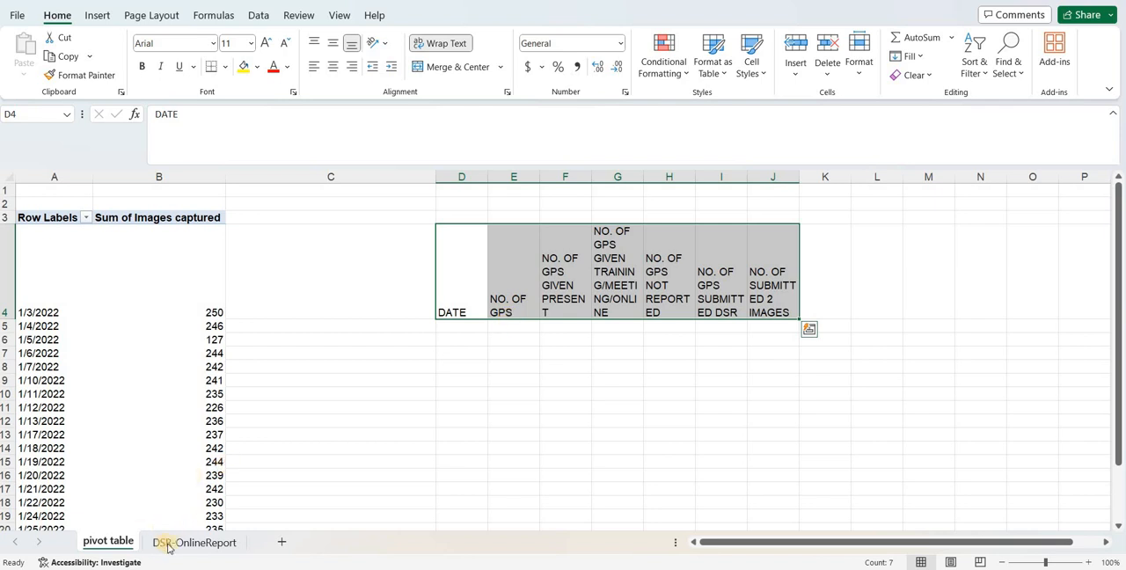
click(197, 544)
- Create a PivotTable from Table3 on the DSR-OnlineReport sheet, placed in a new worksheet and added to the Data Model
click(170, 538)
click(497, 356)
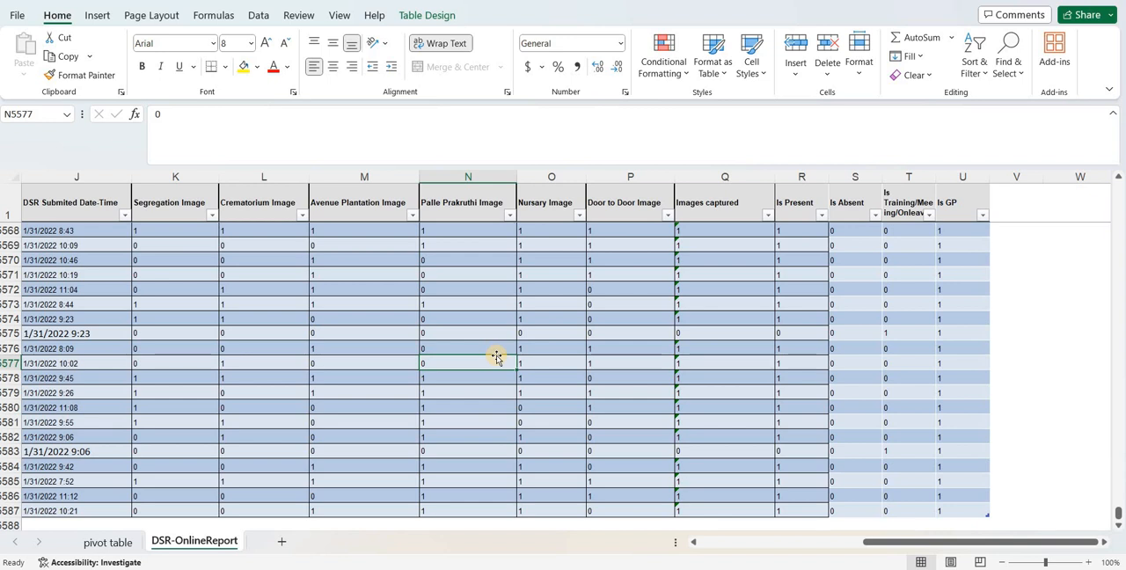
click(143, 290)
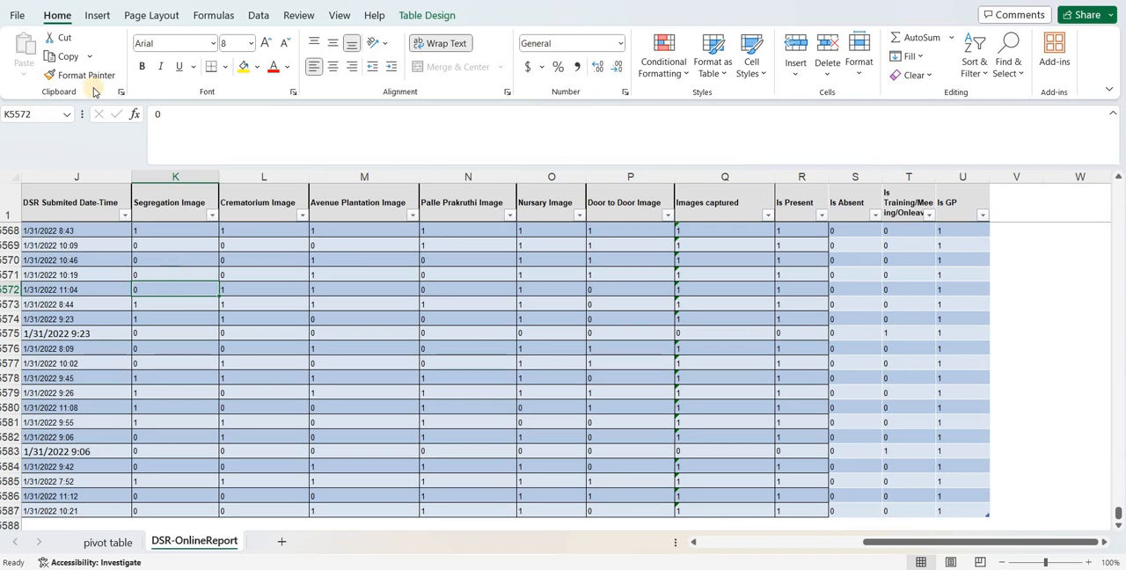
click(97, 15)
click(29, 54)
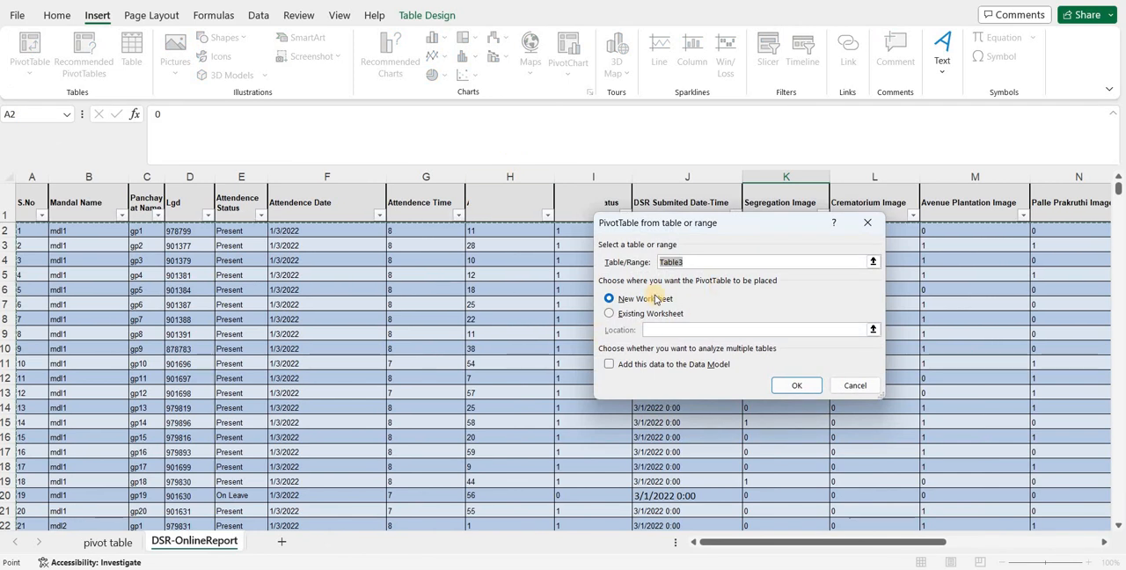
click(611, 367)
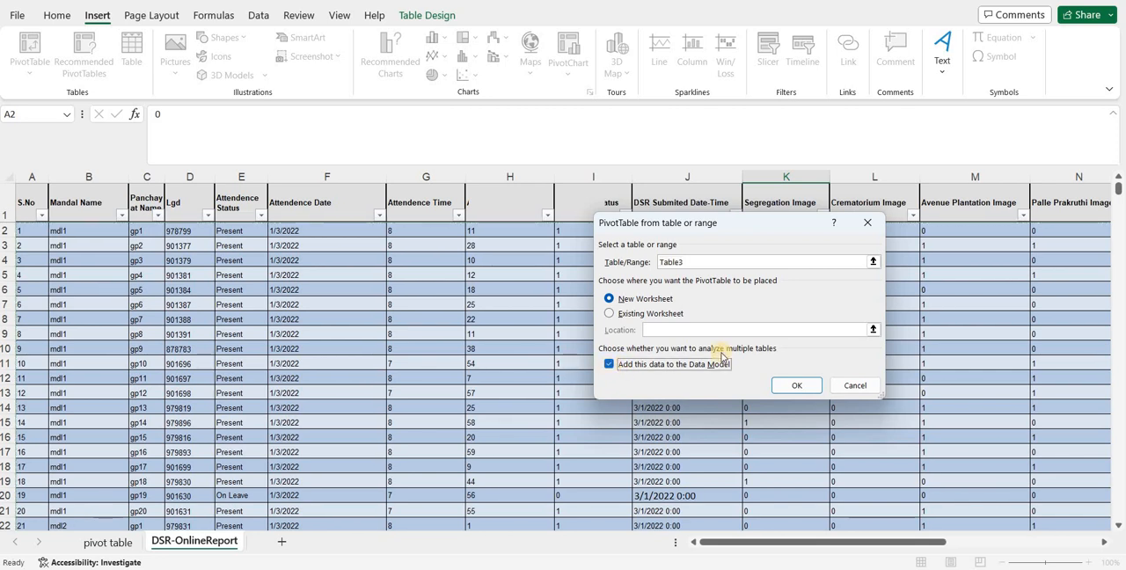
click(785, 386)
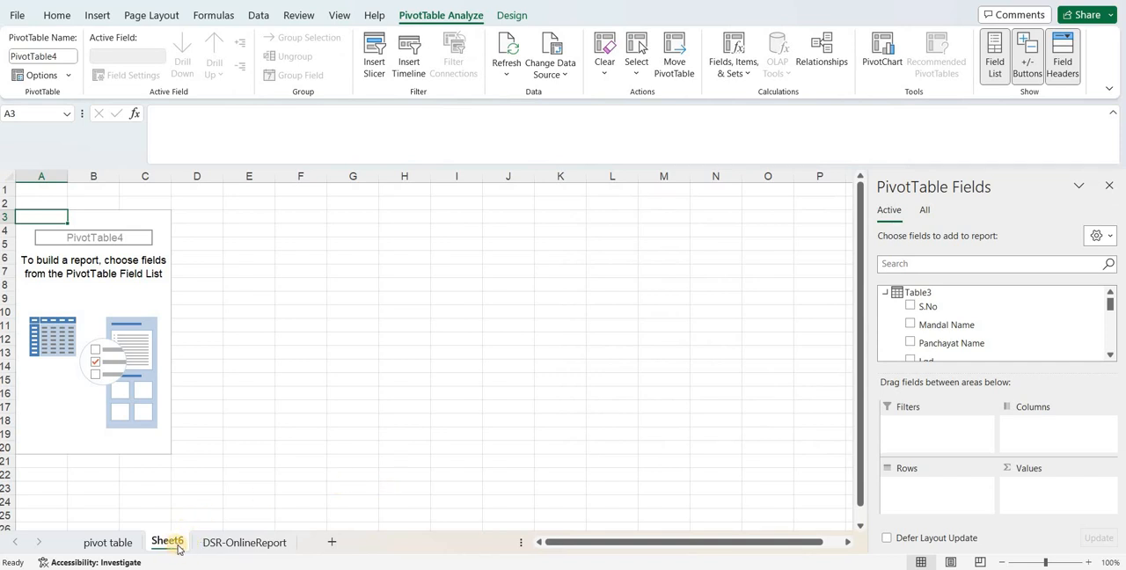
- Rename the new PivotTable worksheet as pivot table 2
double_click(167, 542)
text(p)
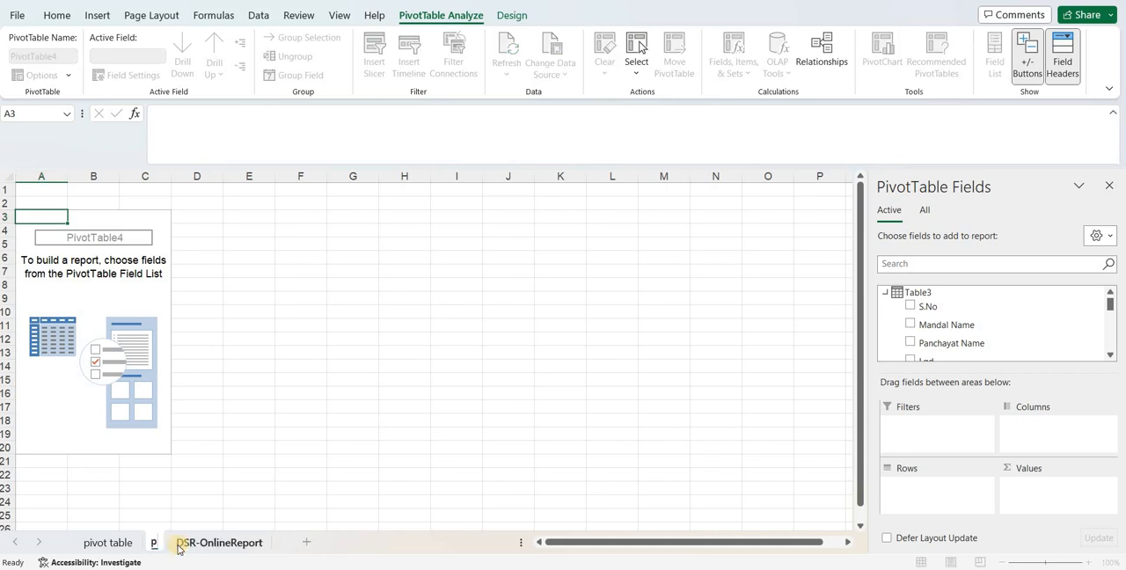
text(ivot table 2)
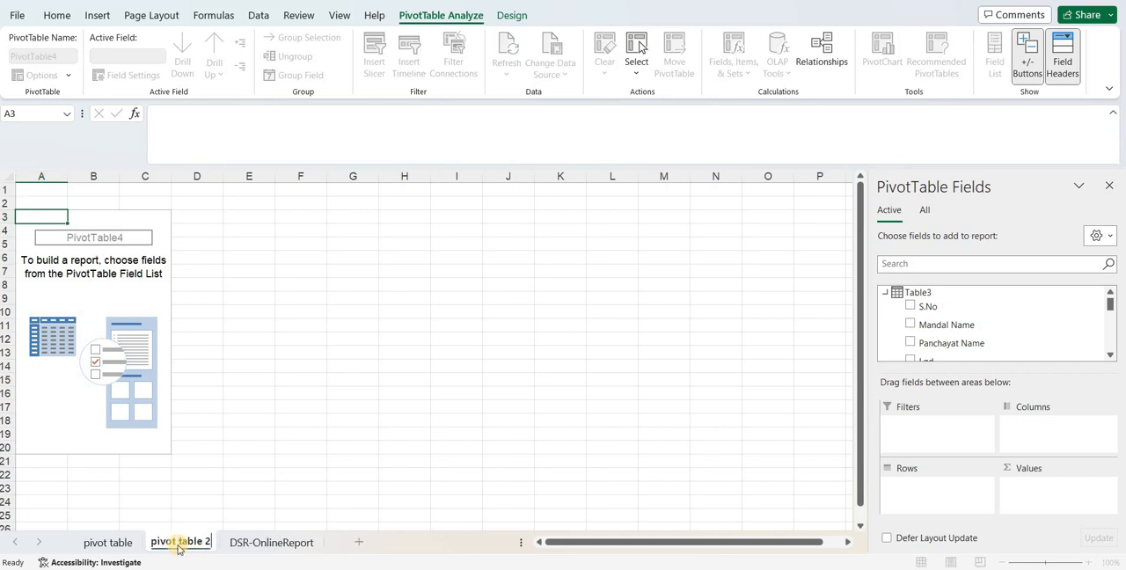
key(Return)
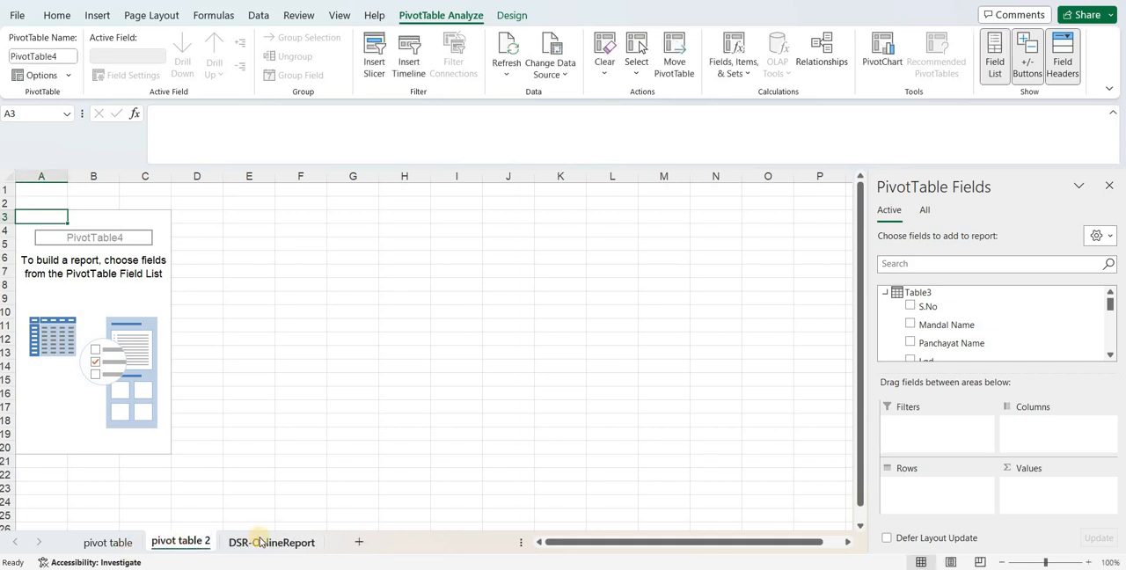
- Copy the summary headings D4:J4 from the pivot table sheet to cell I1 of the pivot table 2 sheet
click(107, 542)
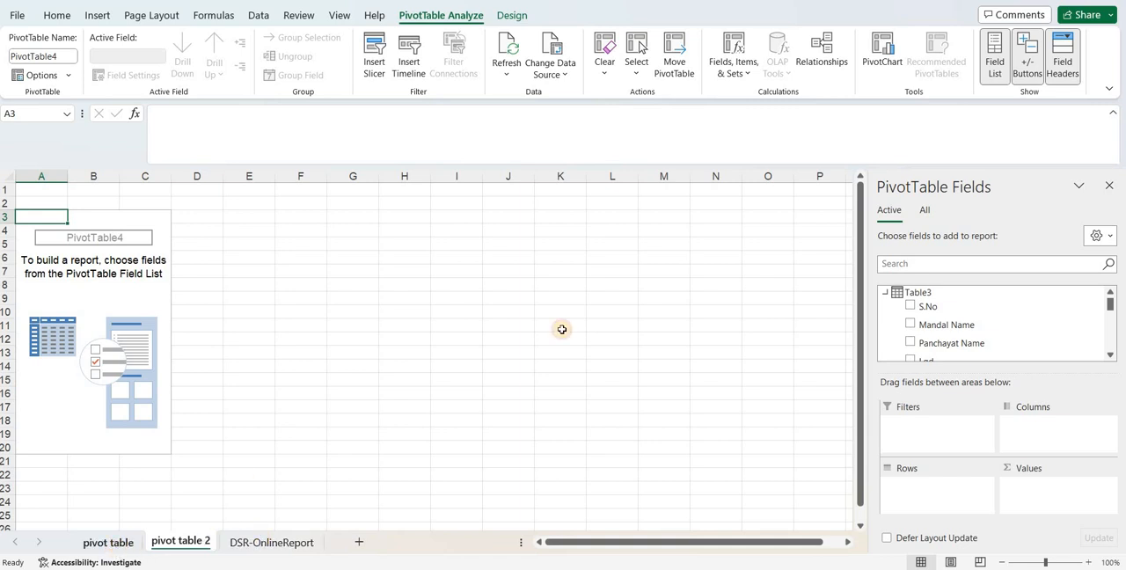
drag(447, 276, 770, 311)
key(ctrl+c)
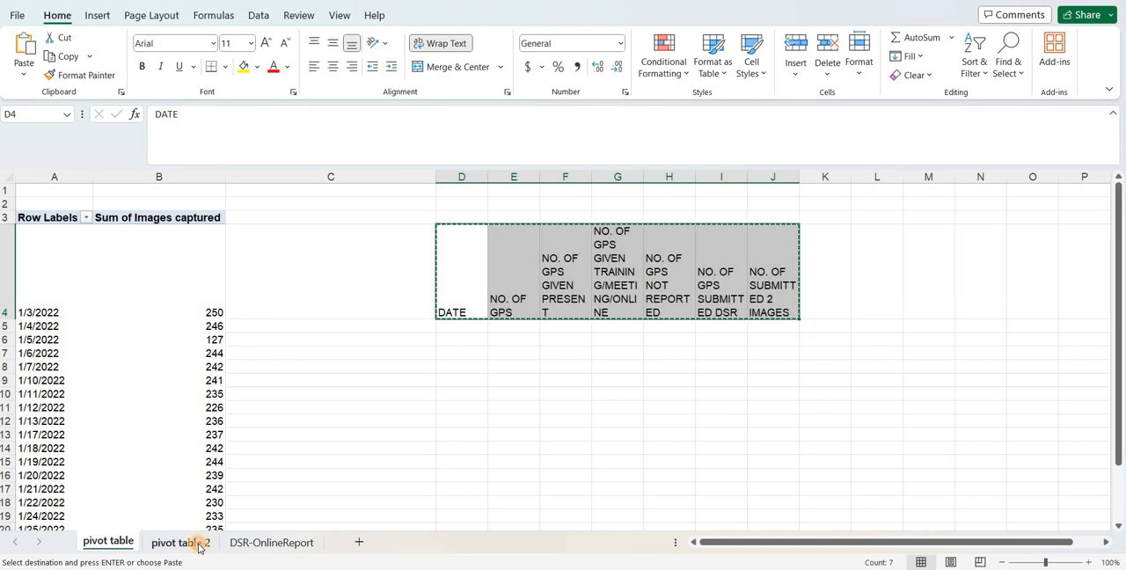
click(176, 541)
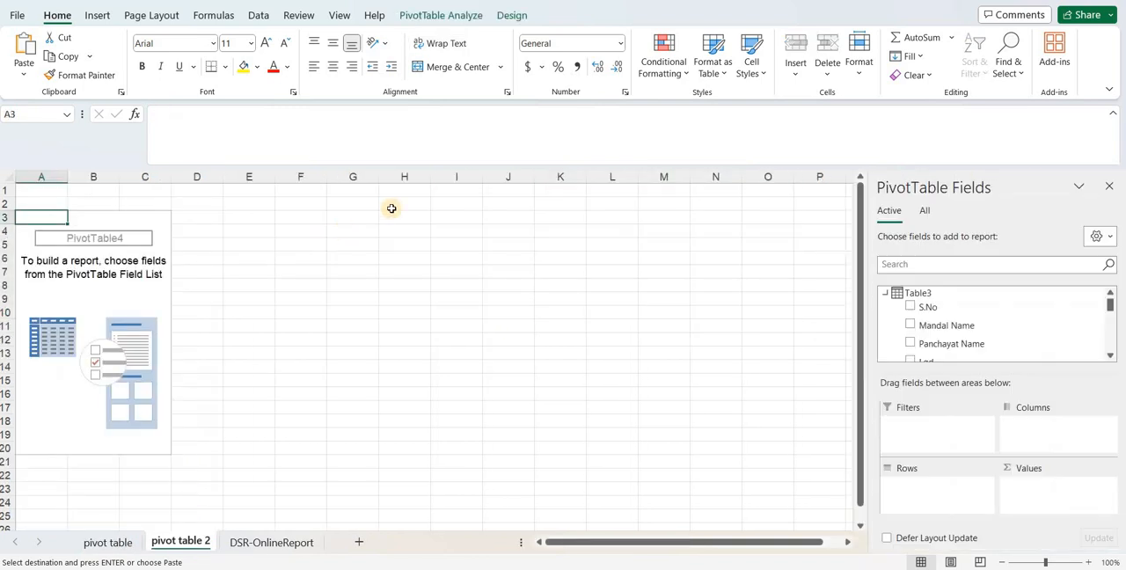
click(454, 192)
key(ctrl+v)
click(244, 344)
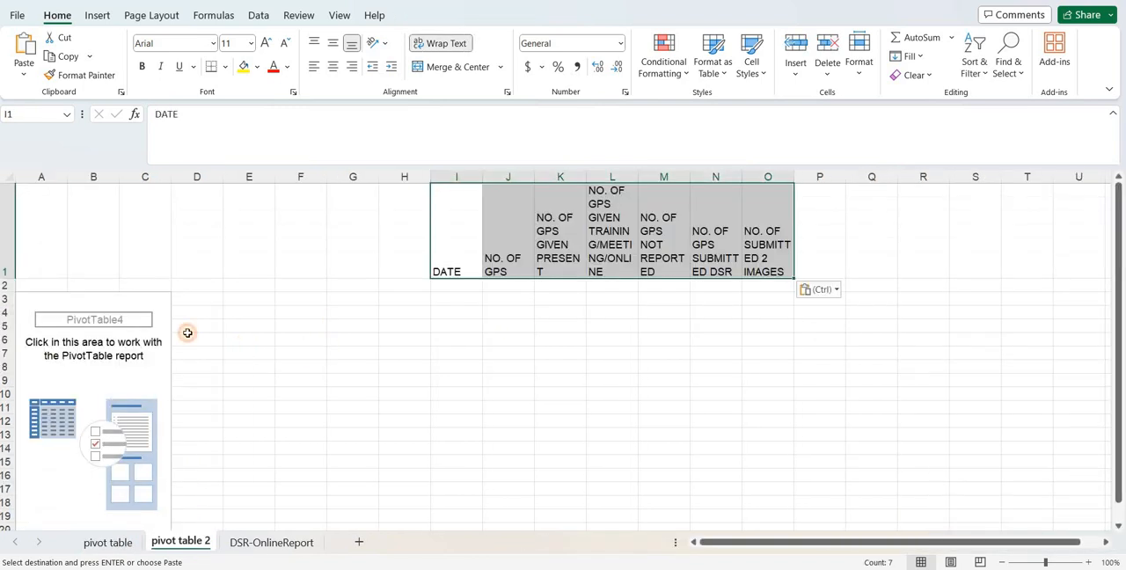
- Add the Attendence Date field to the new PivotTable and place it in the Rows area
click(87, 331)
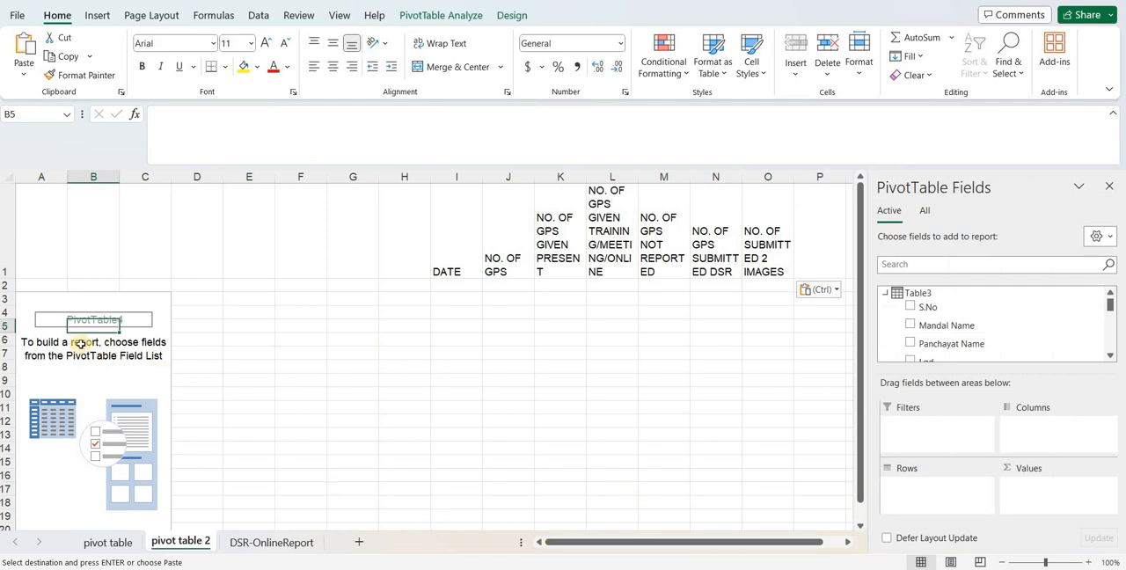
click(36, 299)
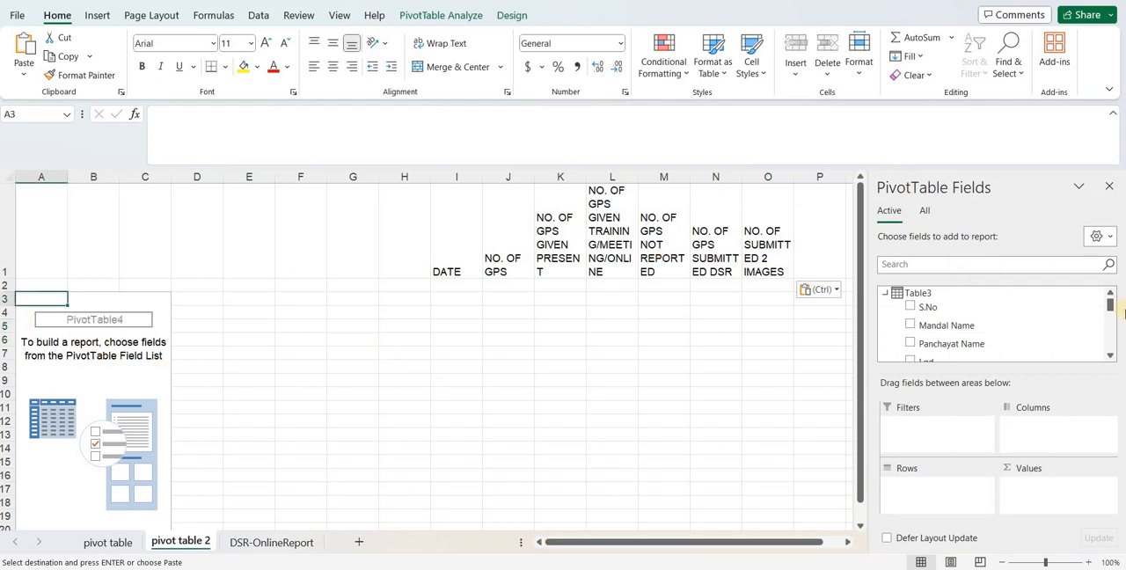
scroll(1110, 357, down, 4)
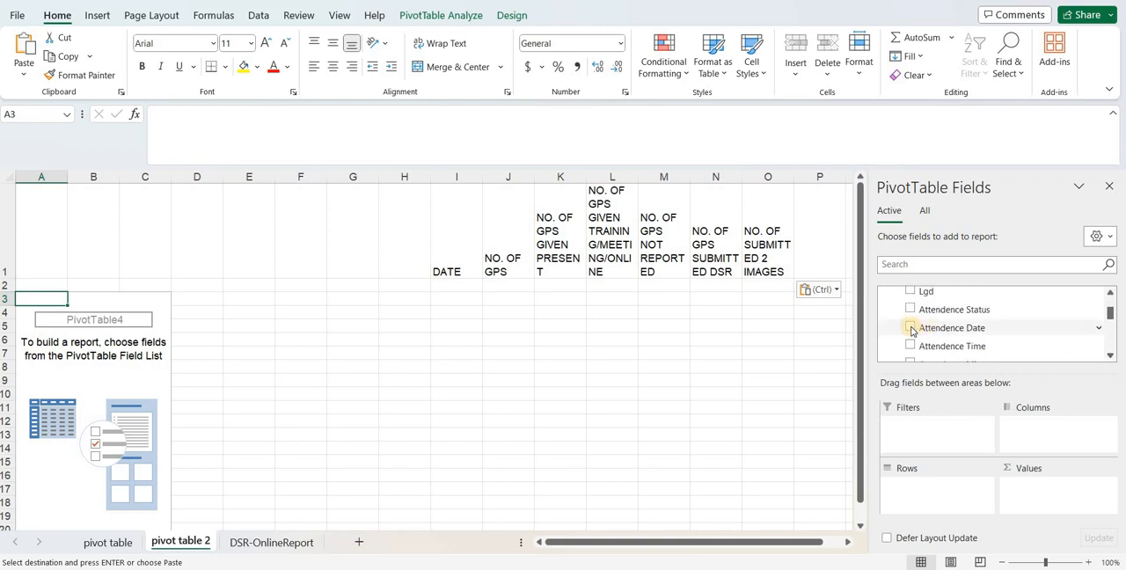
click(910, 328)
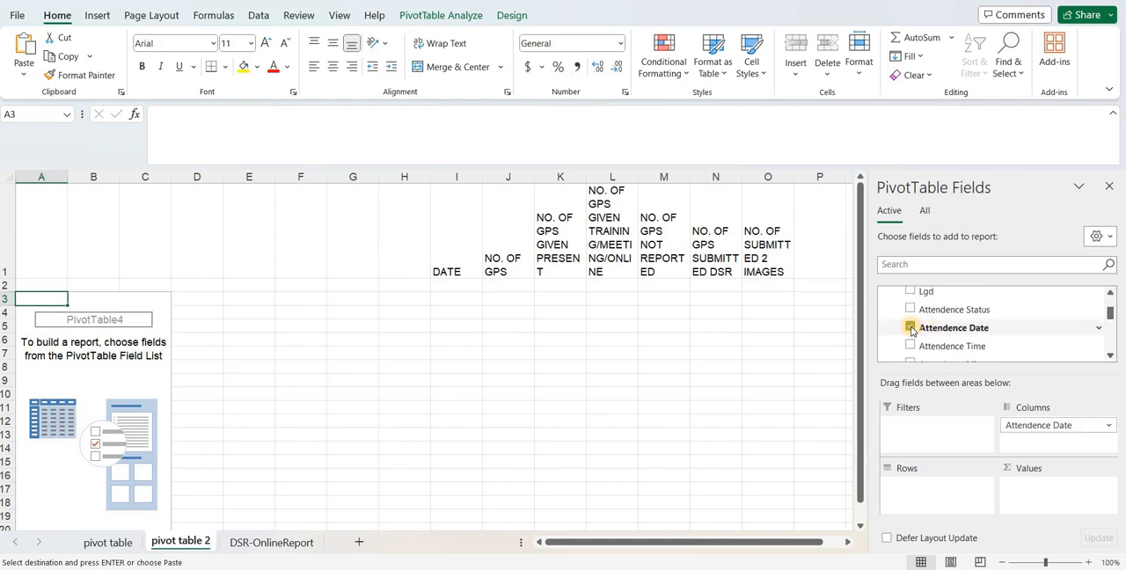
click(910, 328)
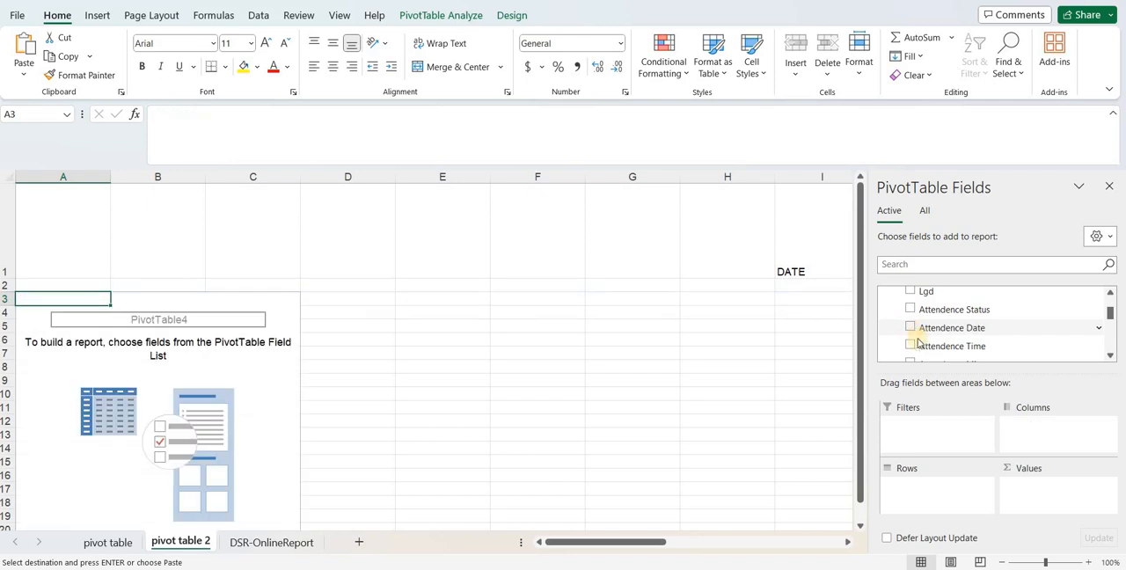
click(910, 328)
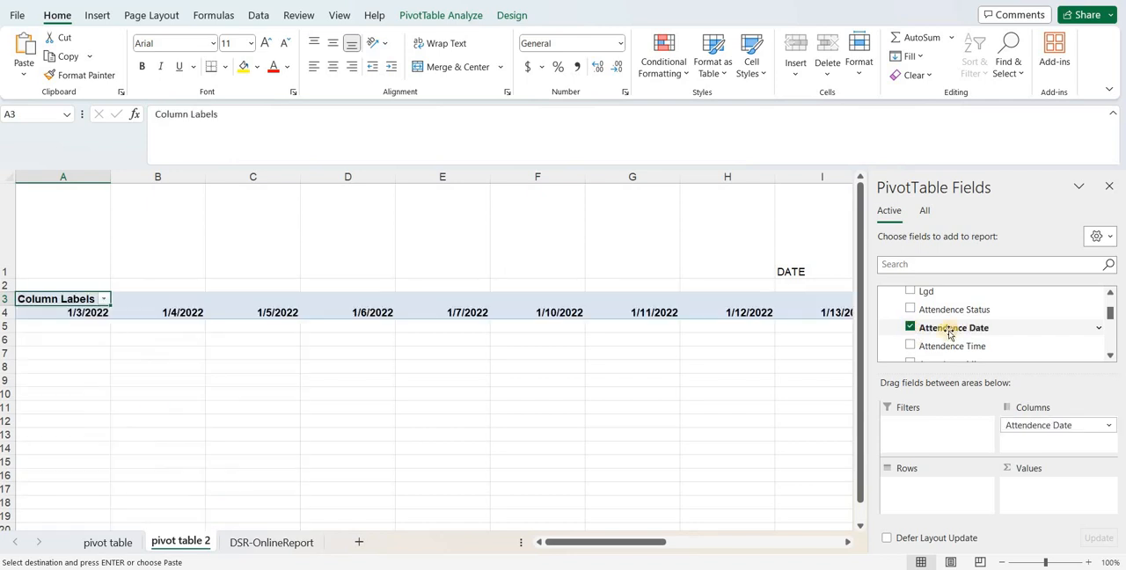
drag(1058, 428, 979, 479)
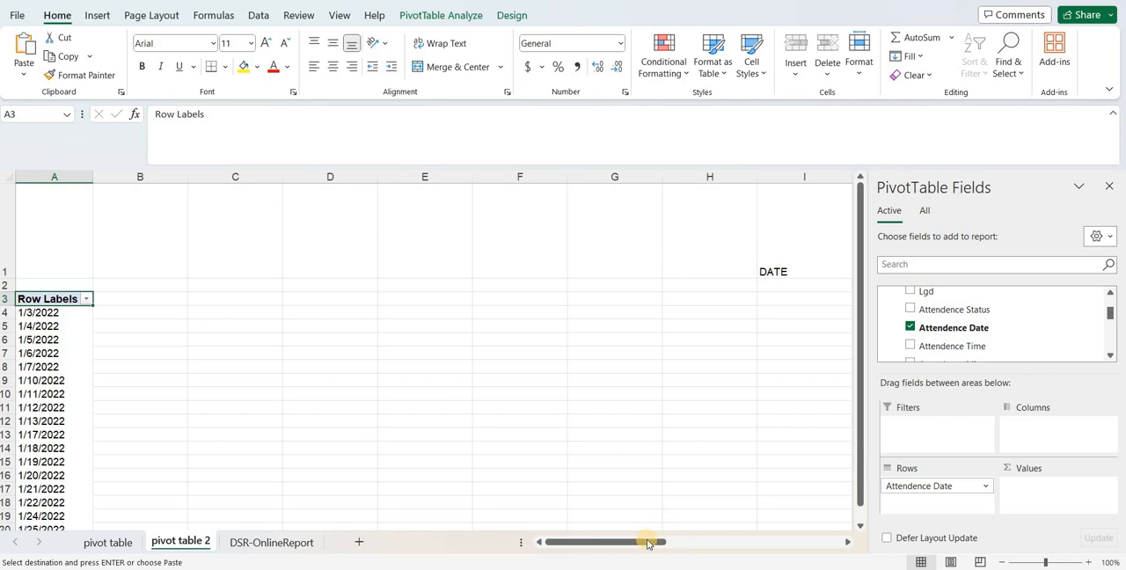
- Add the sum of Is GP to the PivotTable values for the NO. OF GPS heading
mouse_move(647, 543)
mouse_down()
mouse_move(704, 551)
mouse_move(665, 544)
mouse_up()
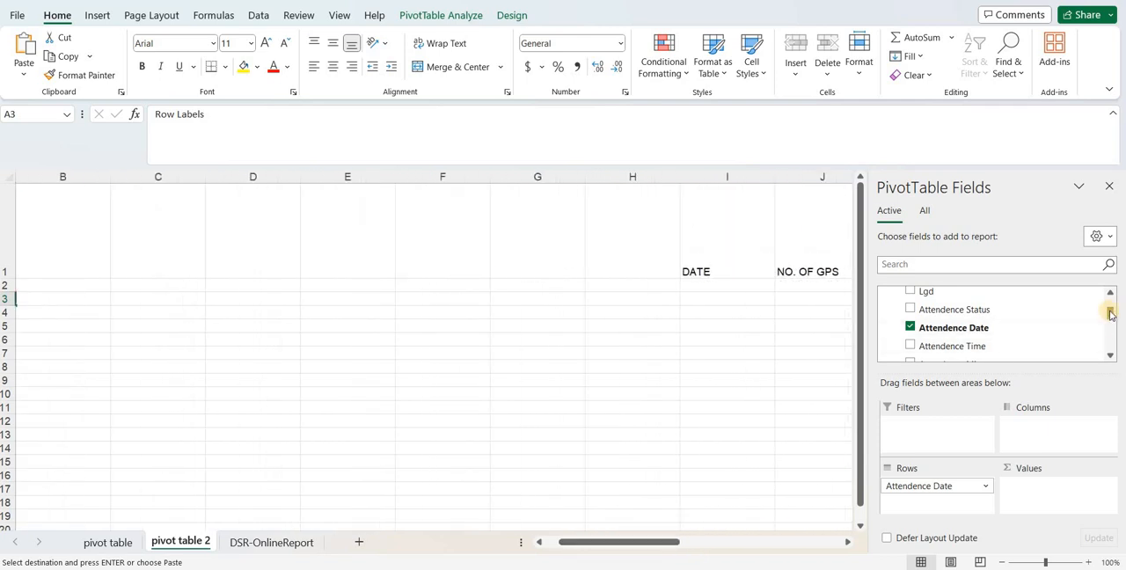
drag(1109, 314, 1114, 353)
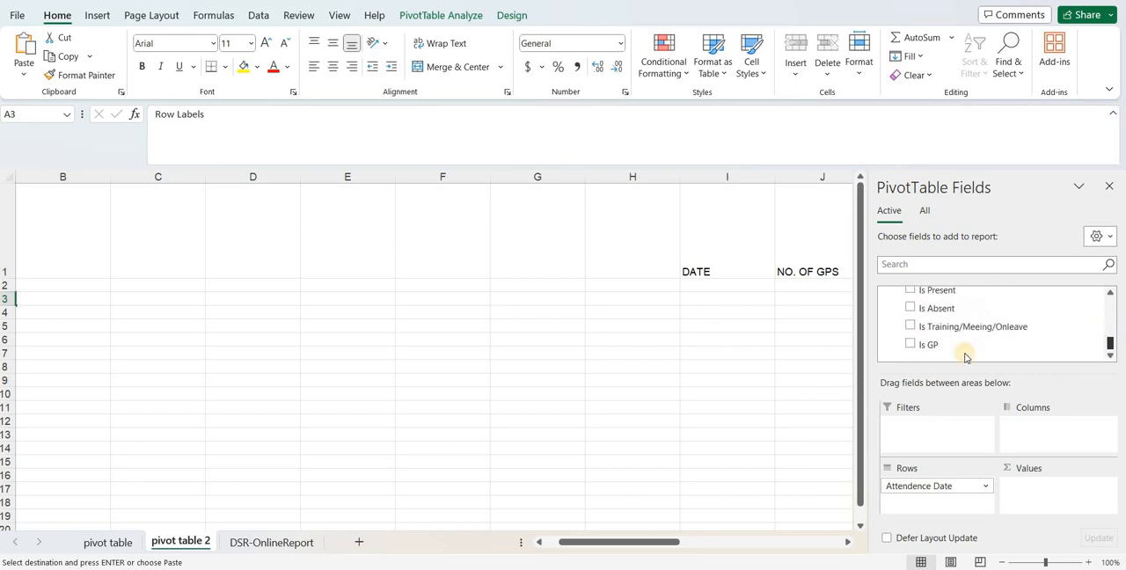
click(910, 345)
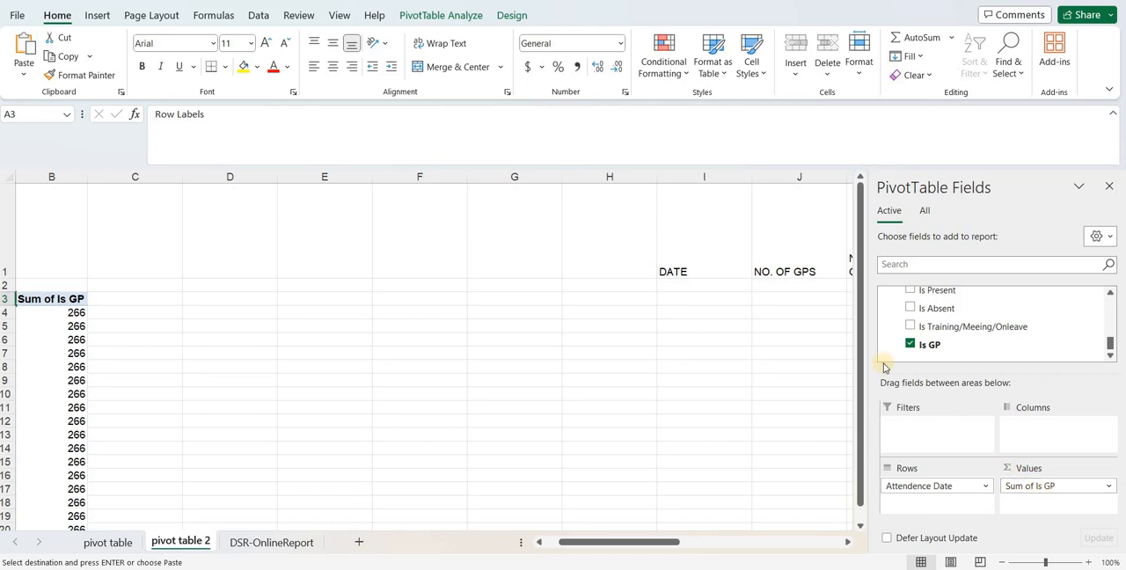
- Add the Is Present, Is Training/Meeing/Onleave and Is Absent sums to the PivotTable values, in that order
mouse_move(651, 544)
mouse_down()
mouse_move(682, 547)
mouse_move(632, 546)
mouse_up()
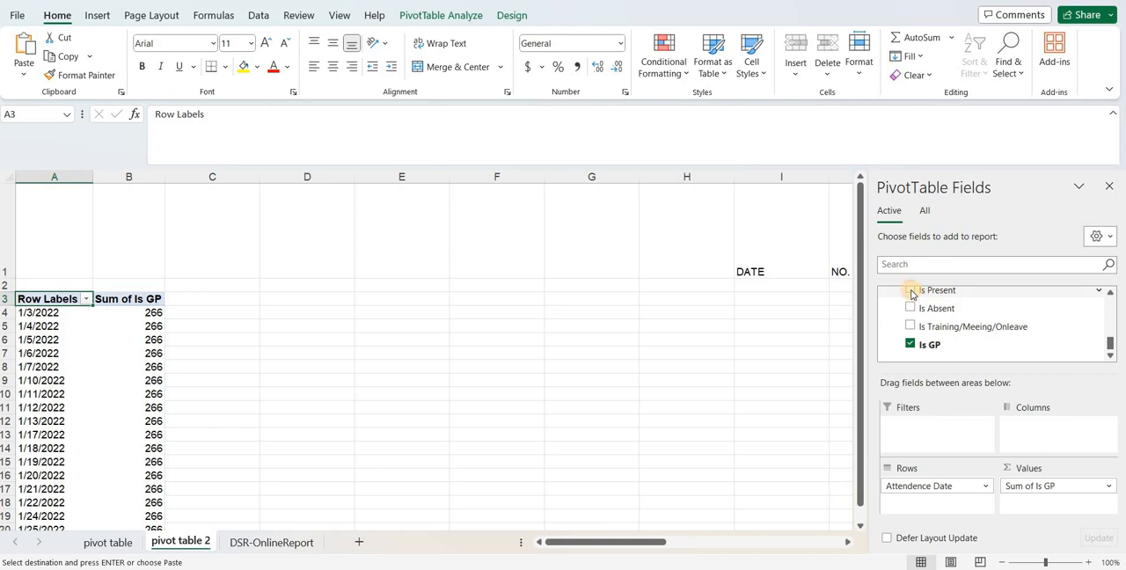
click(911, 293)
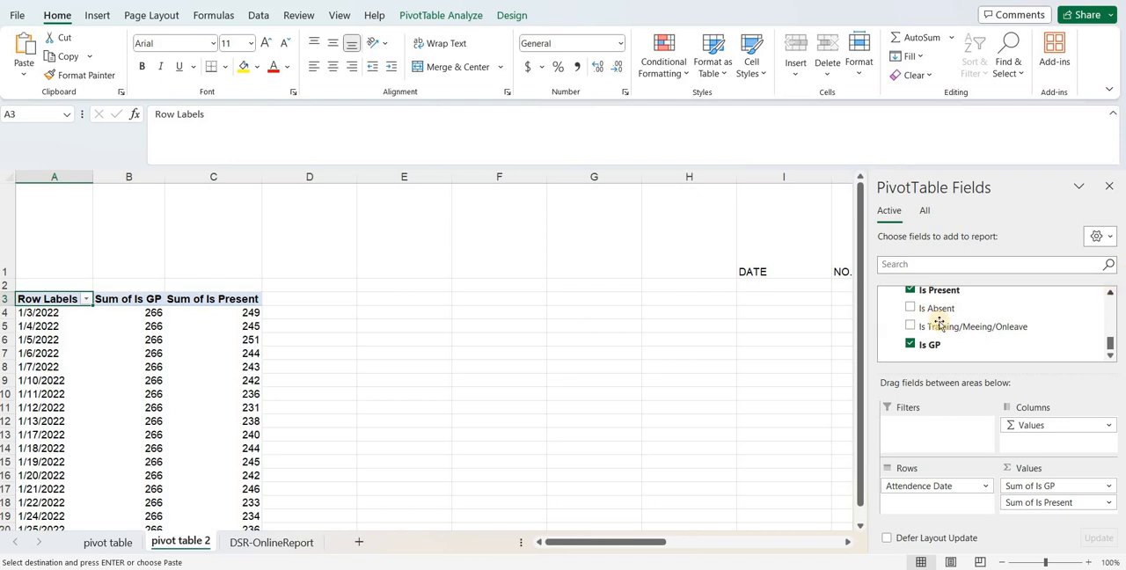
click(909, 326)
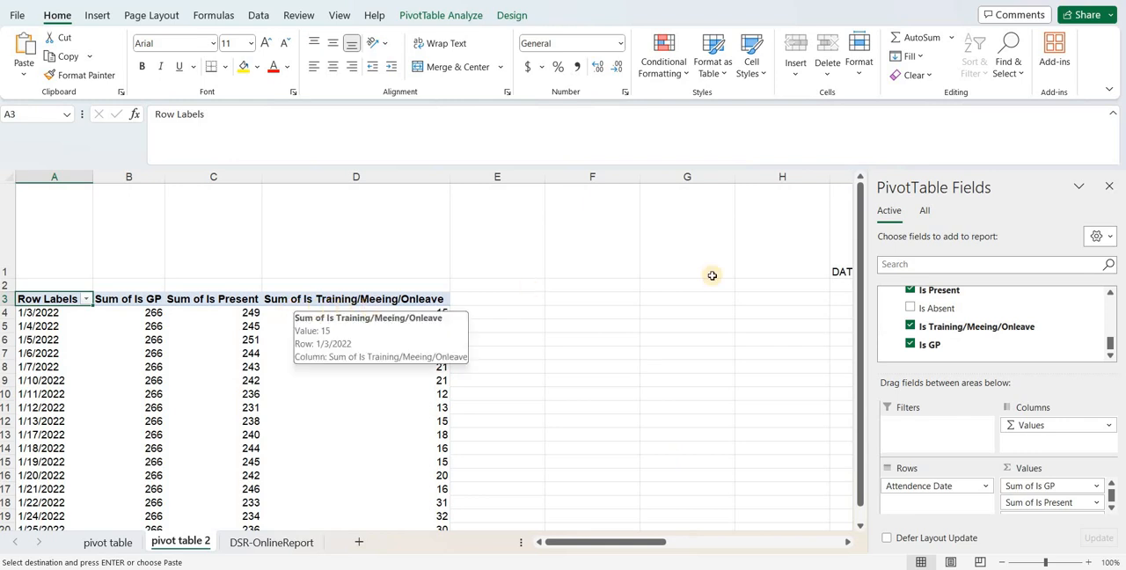
click(1110, 294)
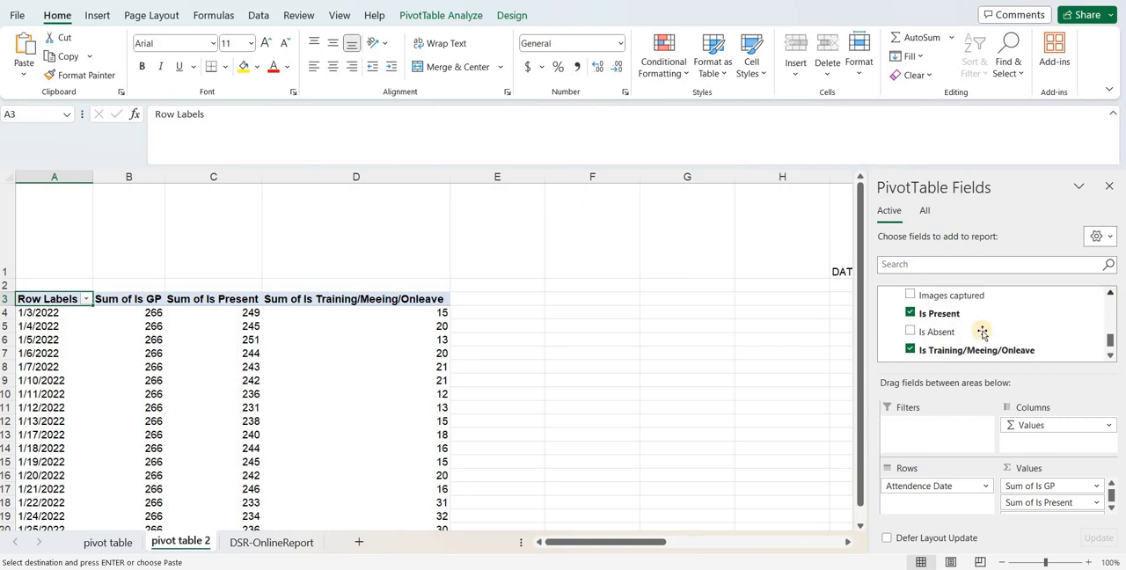
click(911, 333)
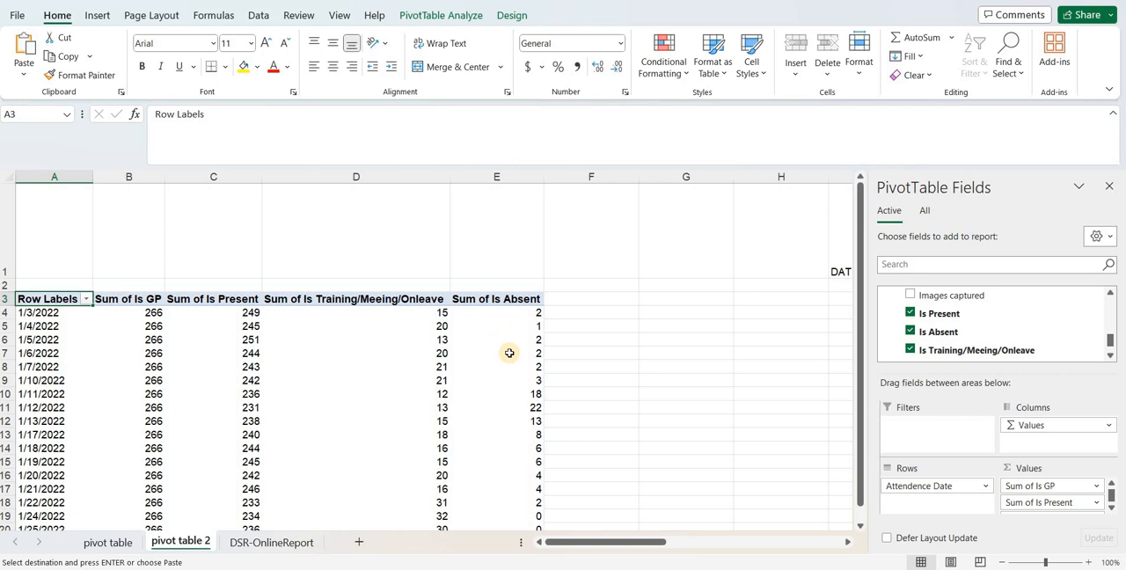
- Add the sum of DSR Entry Status to the PivotTable values after Is Absent
click(1109, 296)
click(1108, 296)
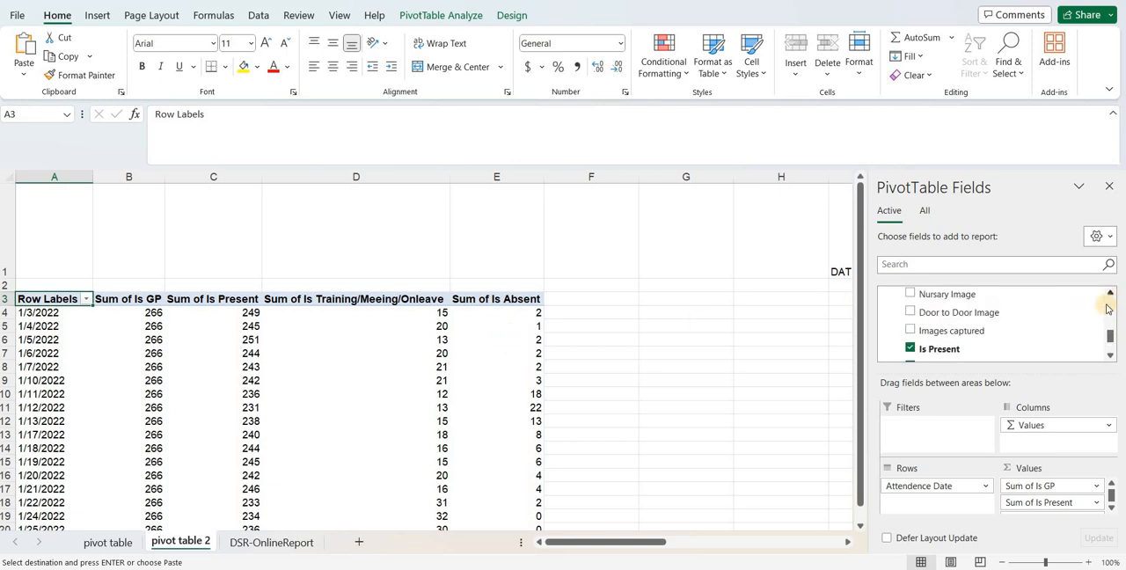
click(1109, 296)
click(1109, 297)
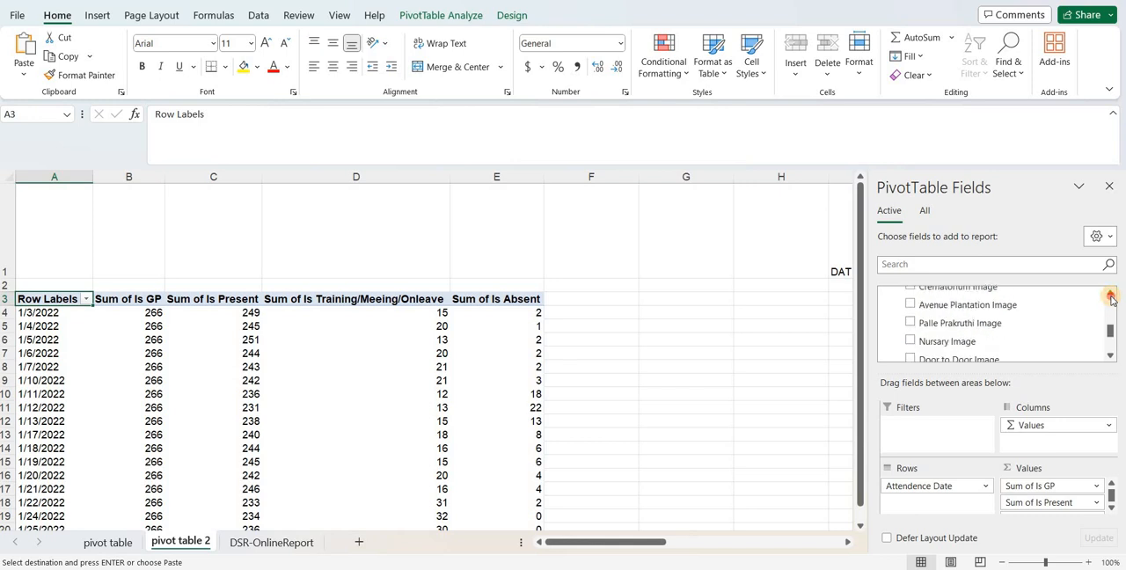
click(1109, 296)
click(1108, 296)
click(1109, 297)
click(1108, 297)
click(1109, 296)
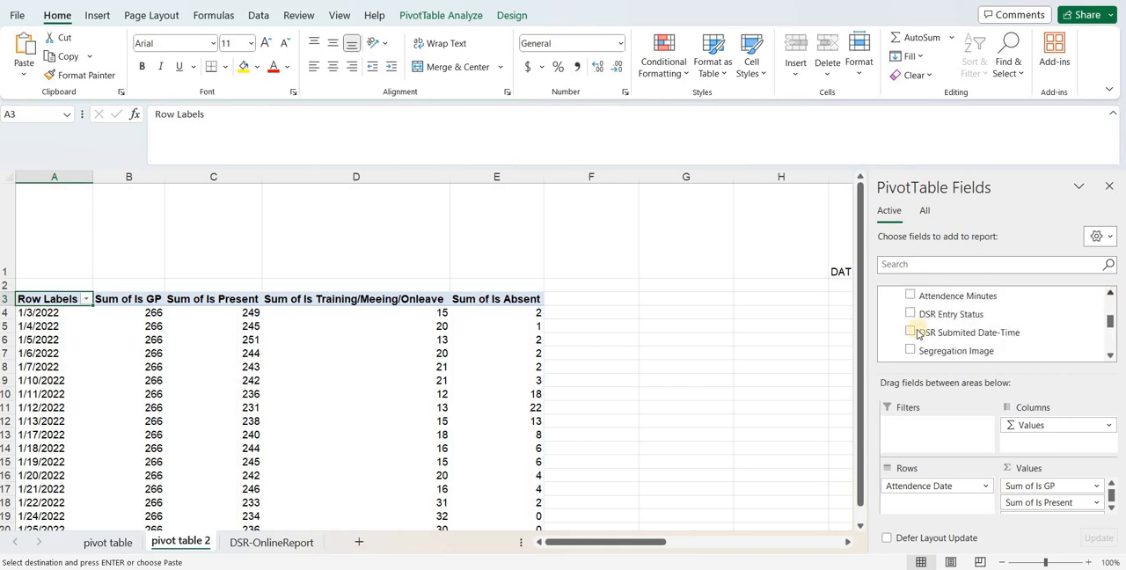
click(910, 314)
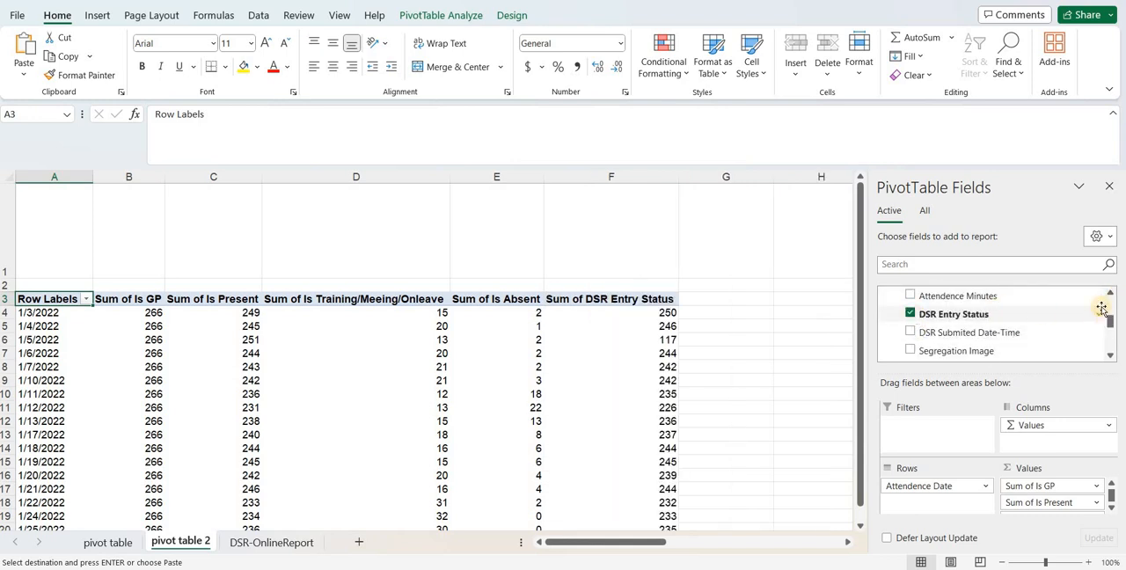
- Add the sum of Images captured as the last PivotTable value and check the remaining selected fields
click(1110, 356)
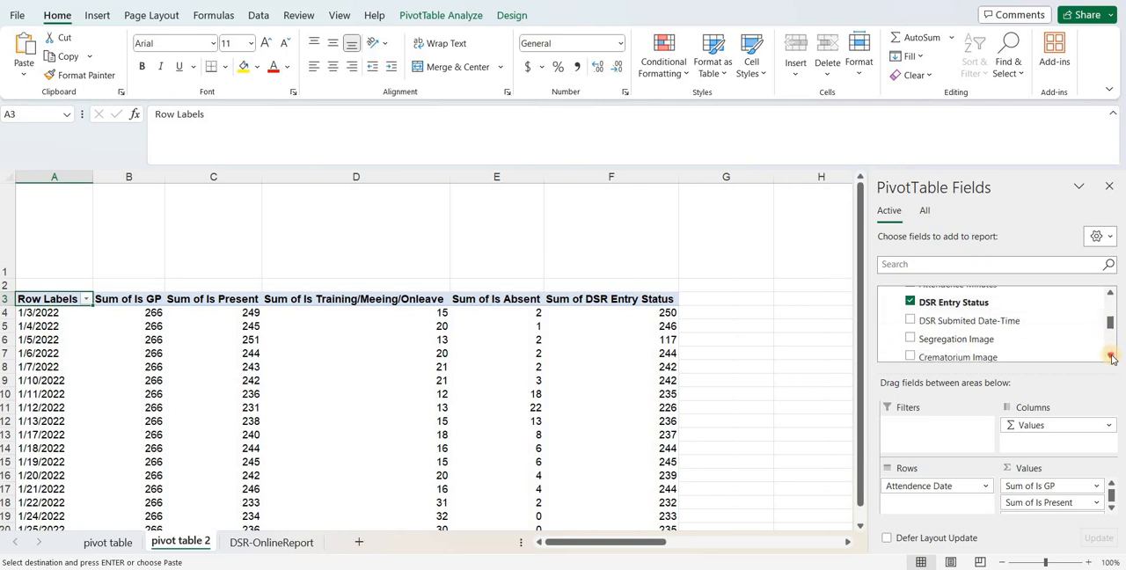
click(1111, 356)
click(1111, 356)
click(1111, 356)
click(1110, 356)
click(1111, 356)
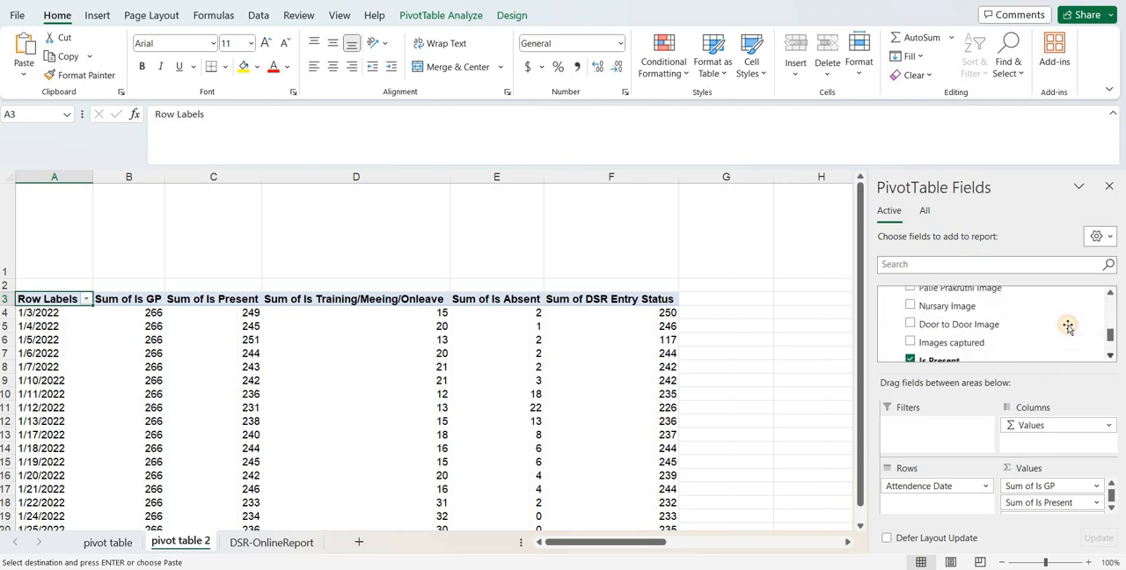
click(911, 331)
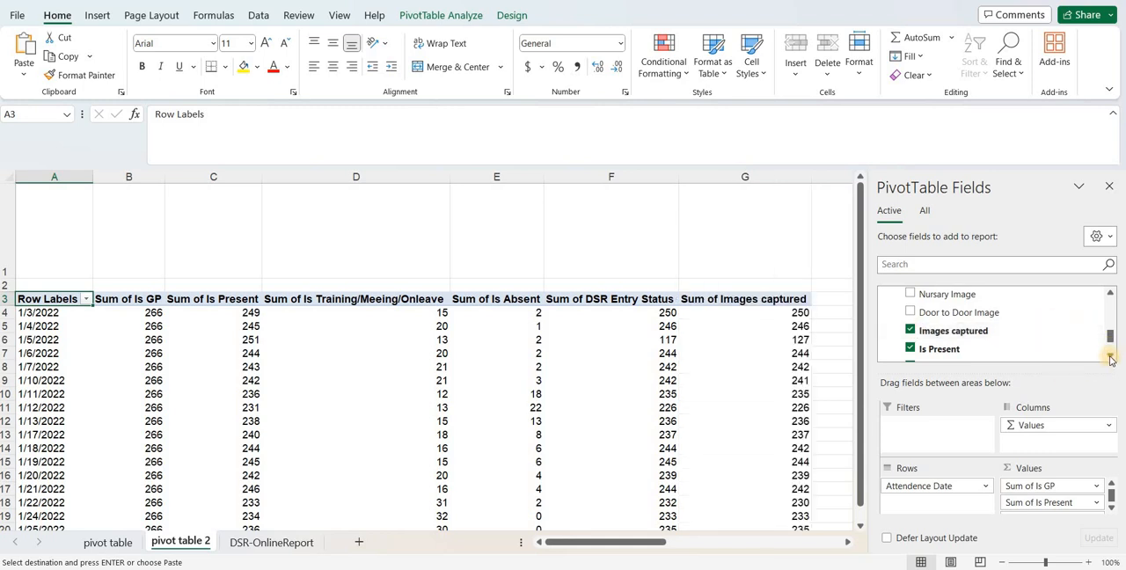
click(1110, 356)
click(1110, 356)
click(1110, 357)
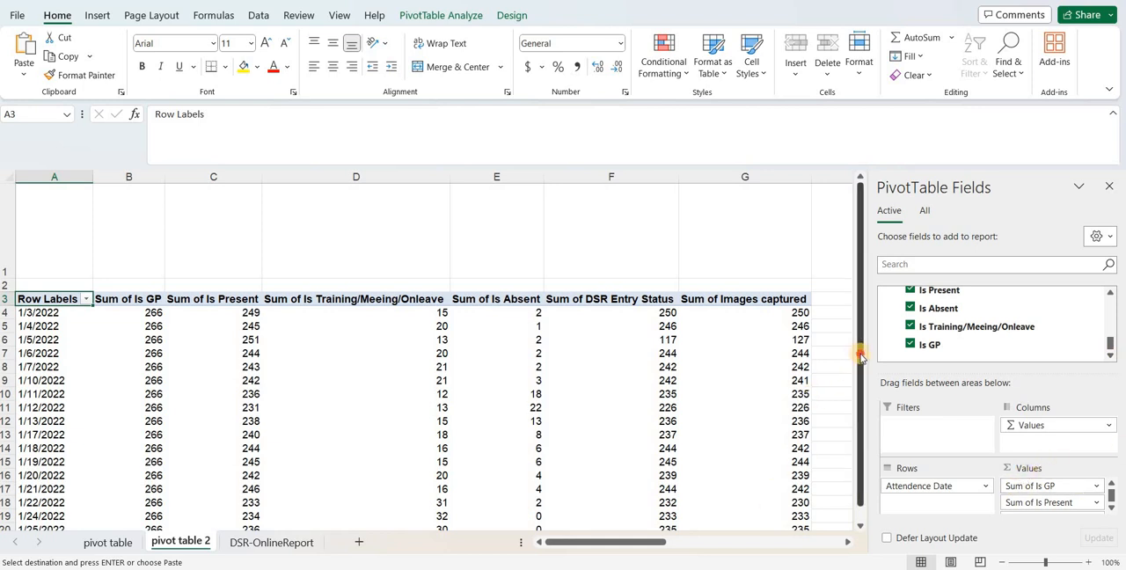
- Rename the PivotTable's Row Labels heading as Date
drag(860, 356, 860, 363)
drag(626, 551, 544, 546)
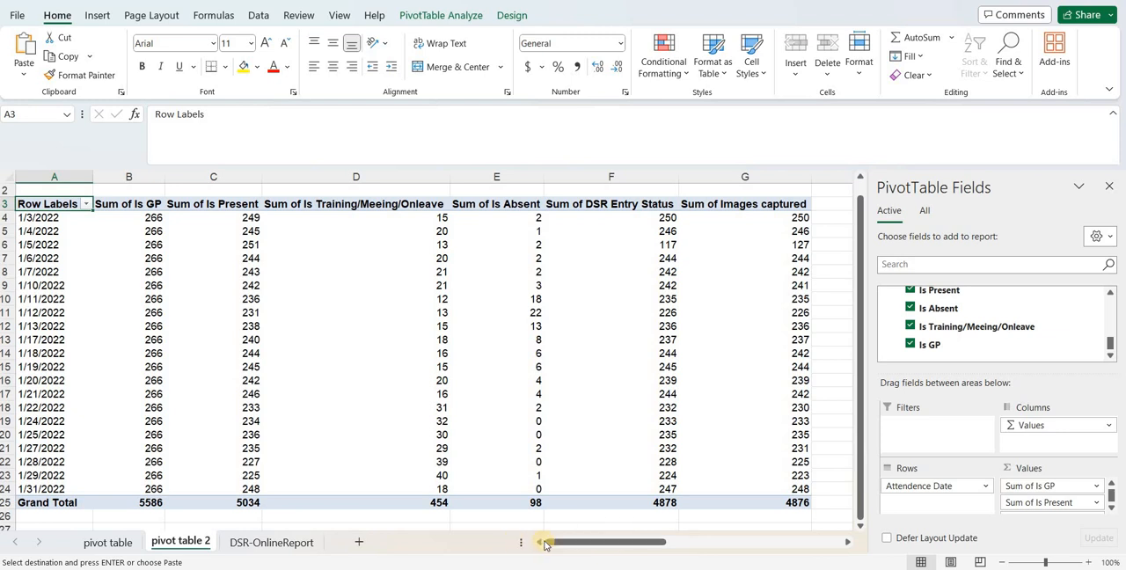
double_click(48, 204)
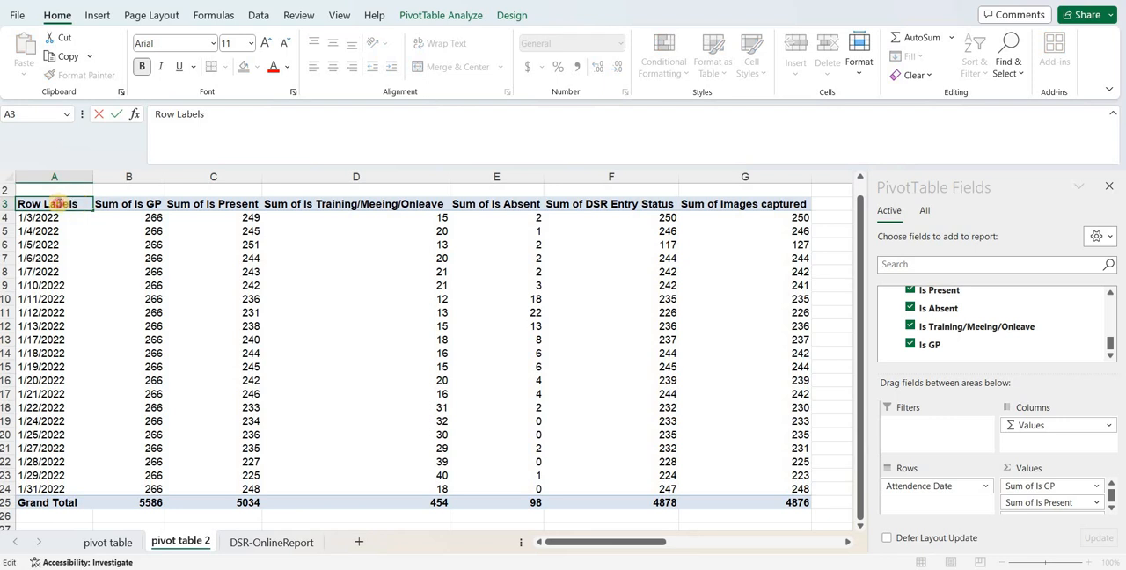
drag(79, 204, 10, 204)
text(d)
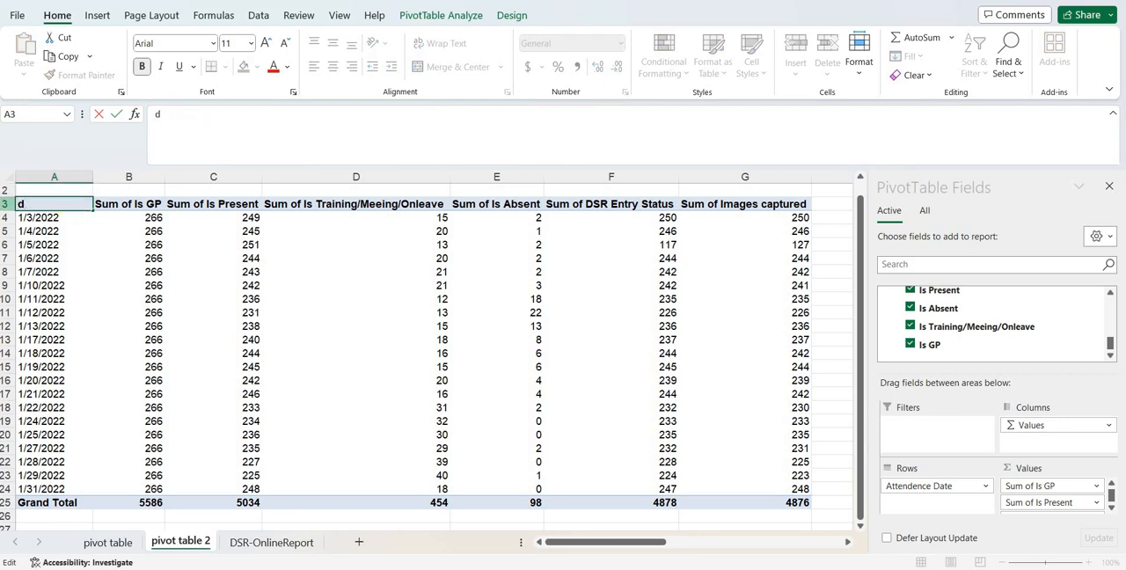
text(DAte)
key(Tab)
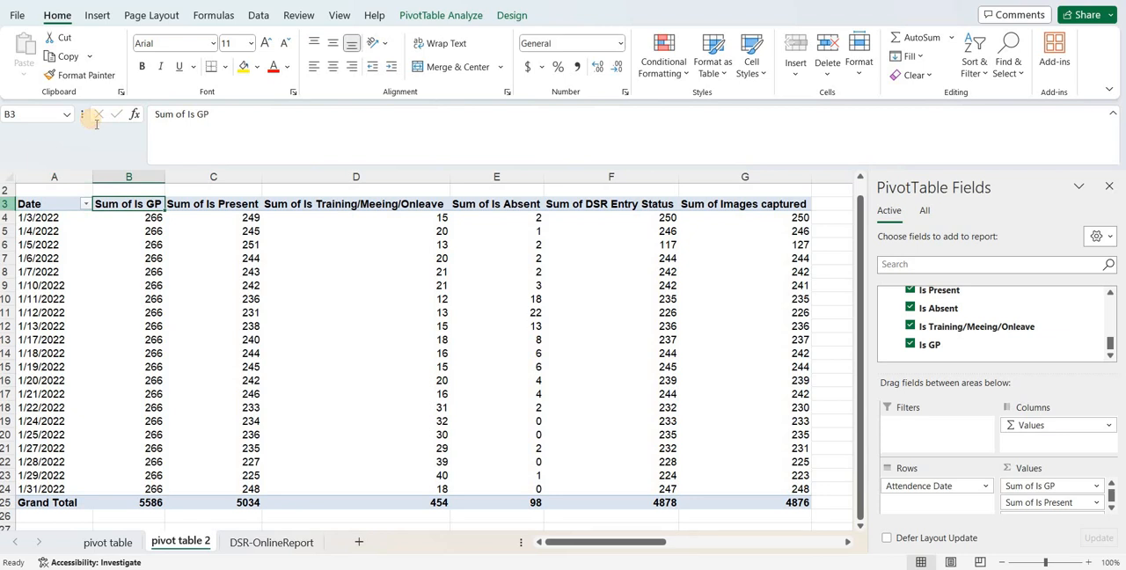
- Rename the Sum of Is GP heading as No of GPs and the Sum of Is Present heading as No. of GPs given present
text(No)
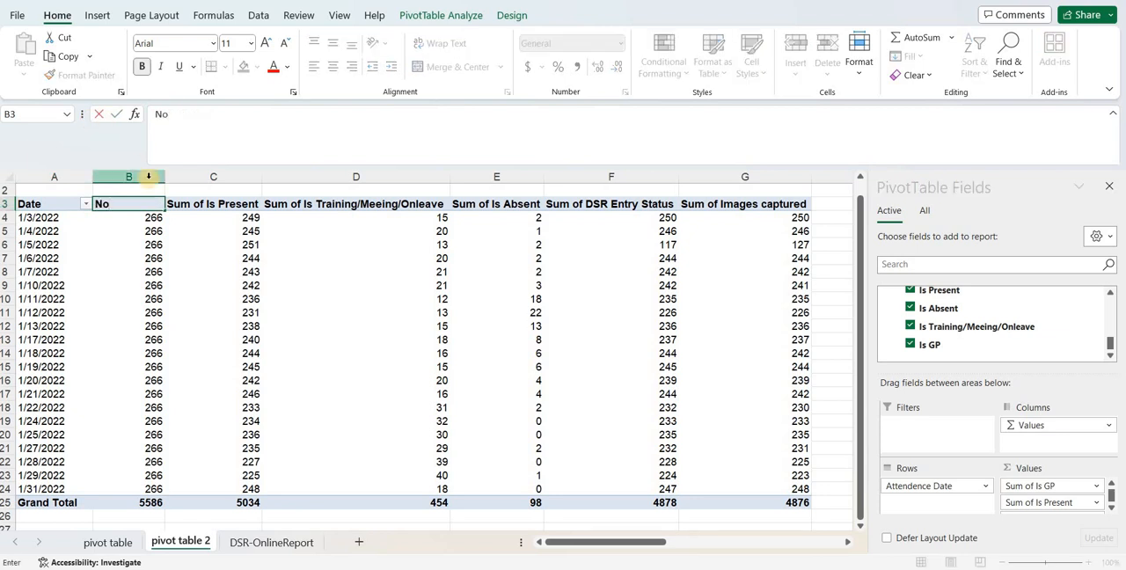
text( of GPs)
key(Tab)
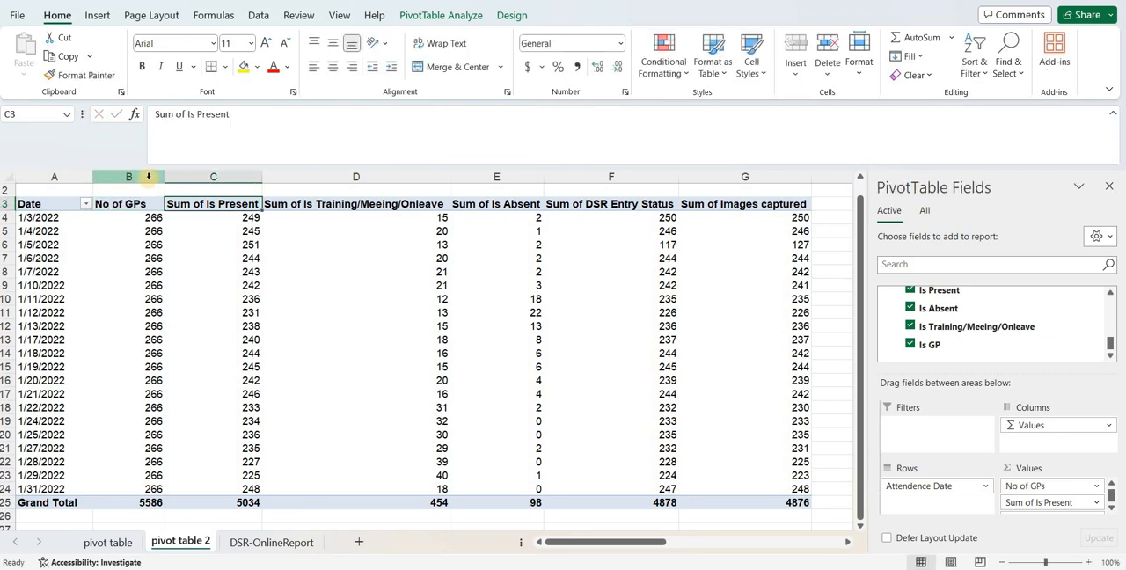
text(No. of GPs)
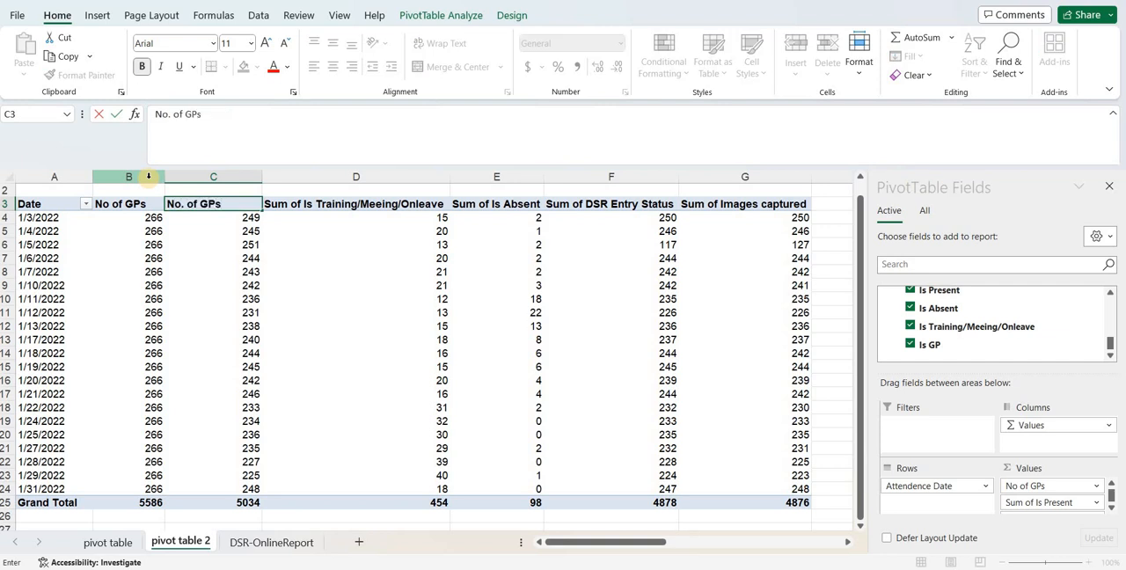
text( given presen)
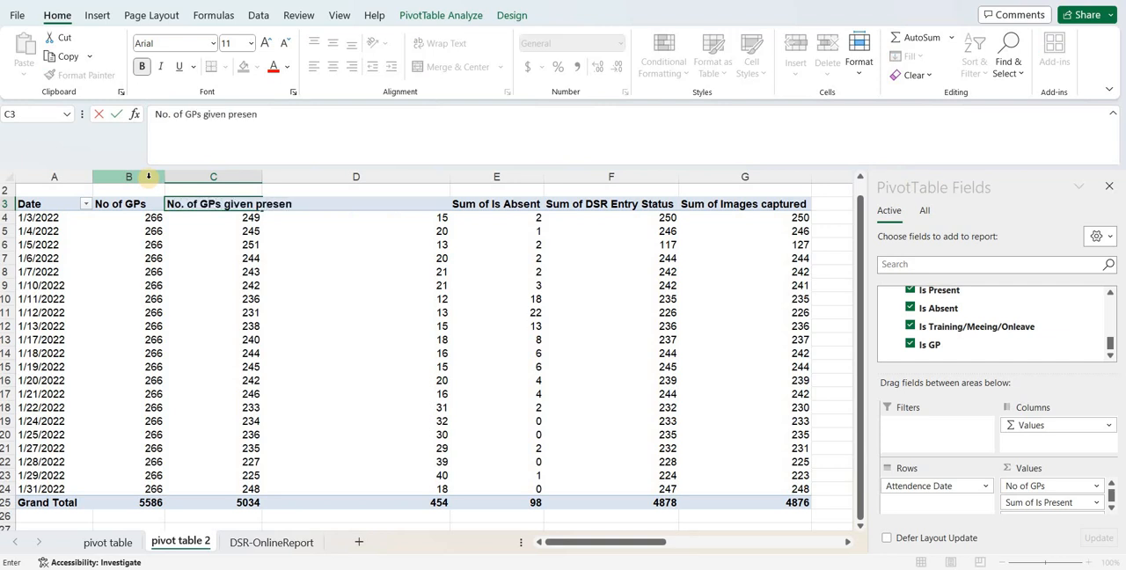
key(Tab)
- Rename the Sum of Is Training/Meeing/Onleave heading as No. of GPs given absent and start the Is Absent heading with No. of
text(No. of)
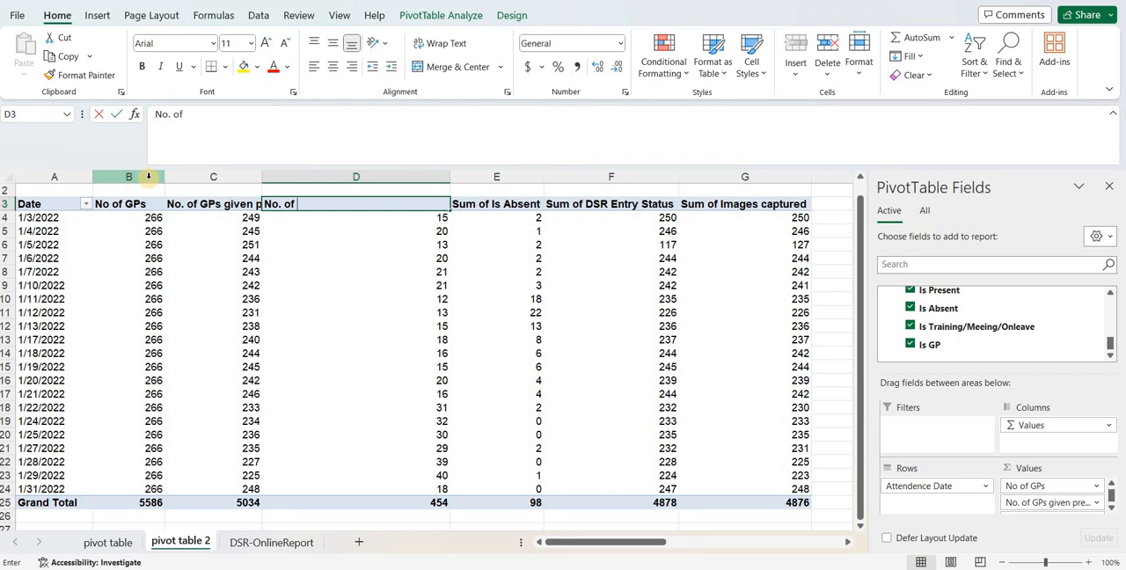
text( GPs given)
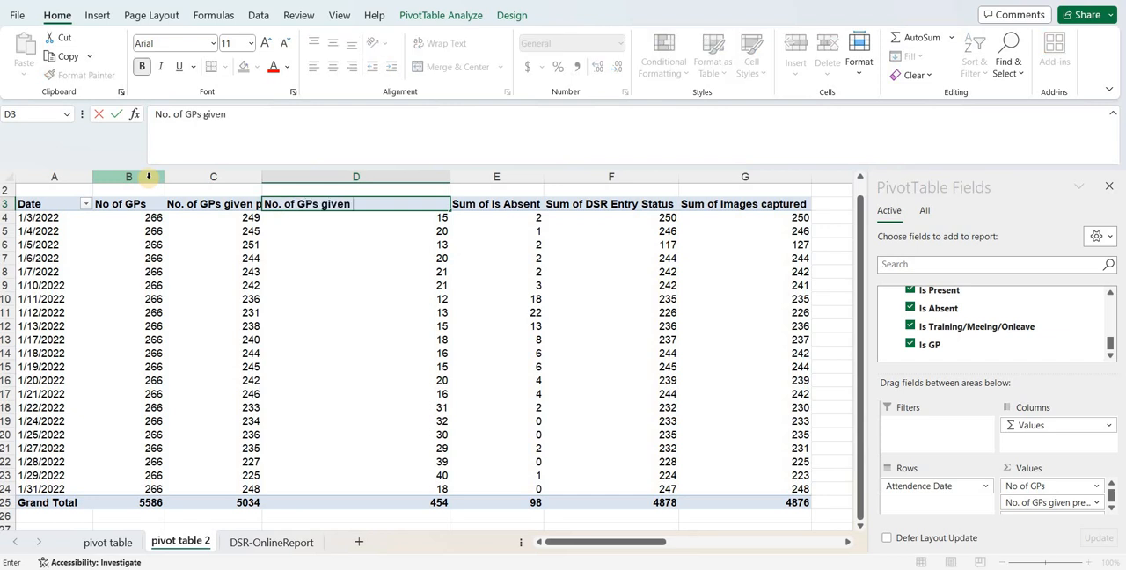
text( absent)
key(Tab)
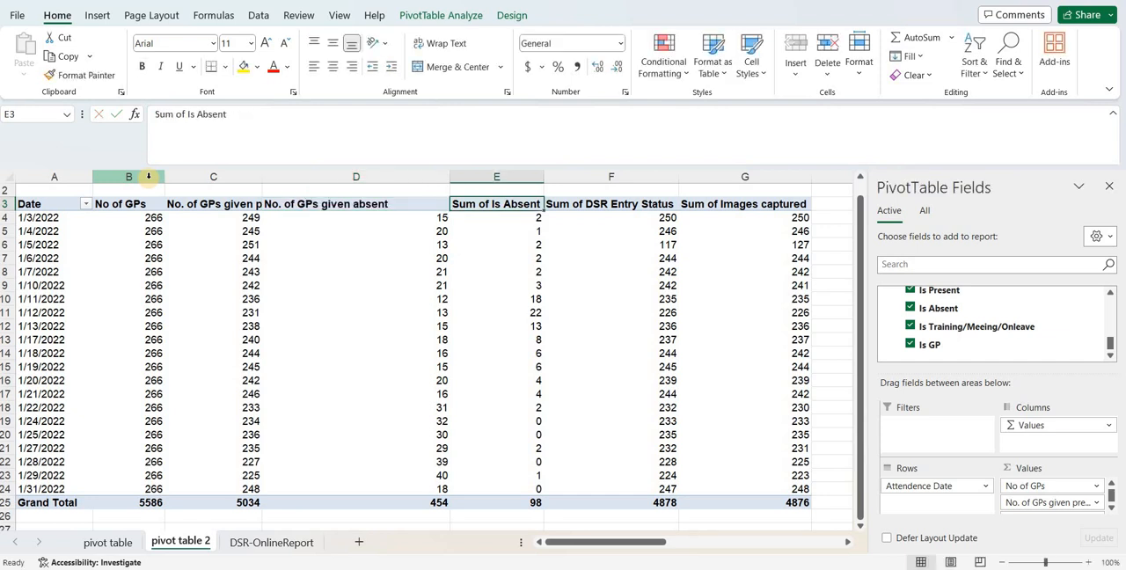
text(No. of)
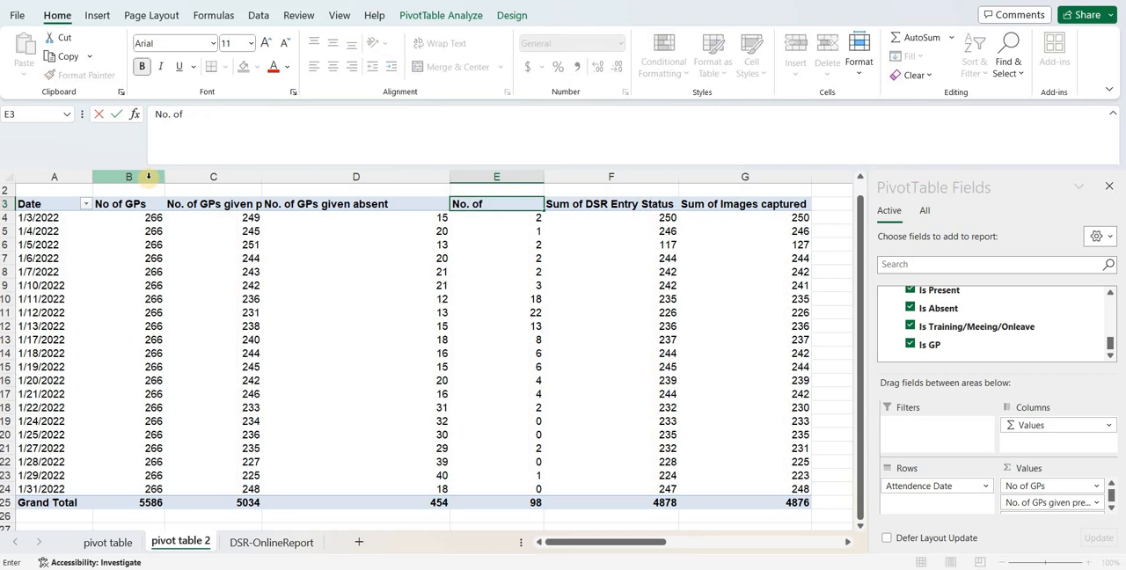
- Rename the heading of the Is Training/Meeing/Onleave sums as No. of GPs Given training/meeting/on leave
key(shift+Tab)
text(No)
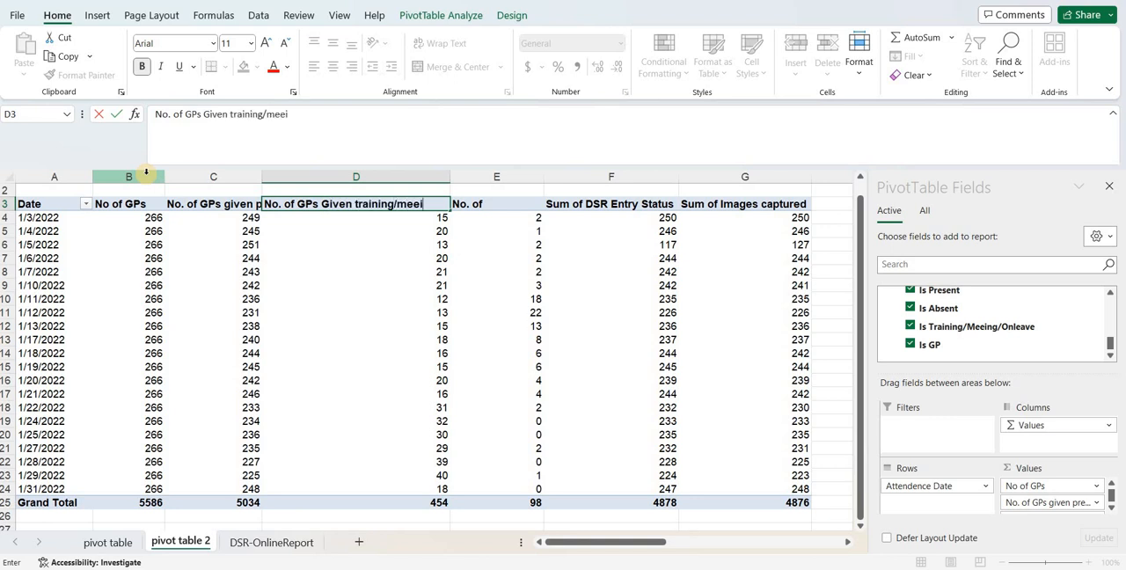
text(o)
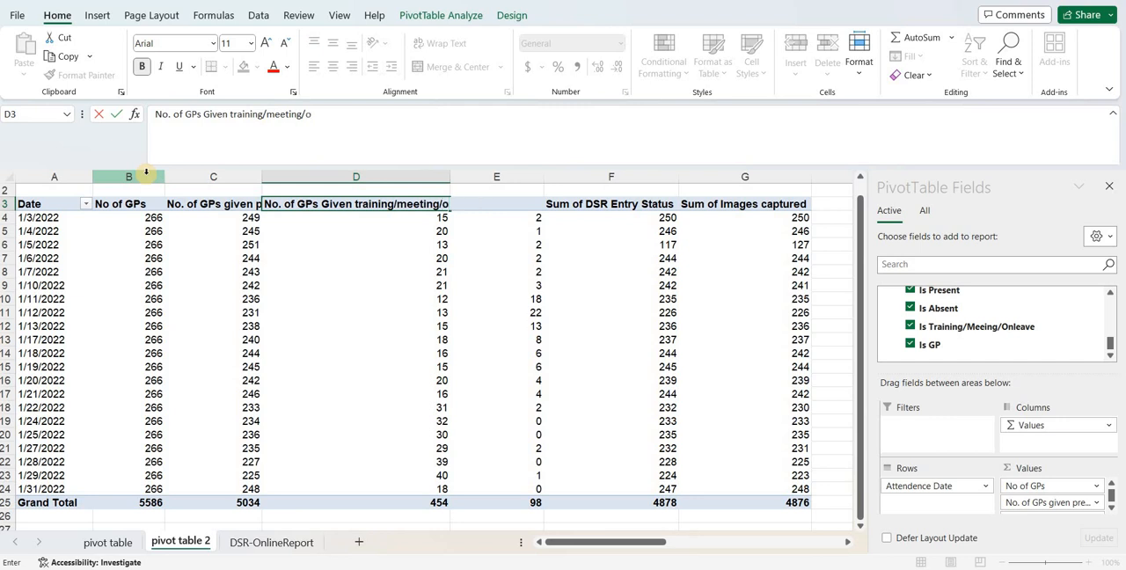
text(n leave)
key(Tab)
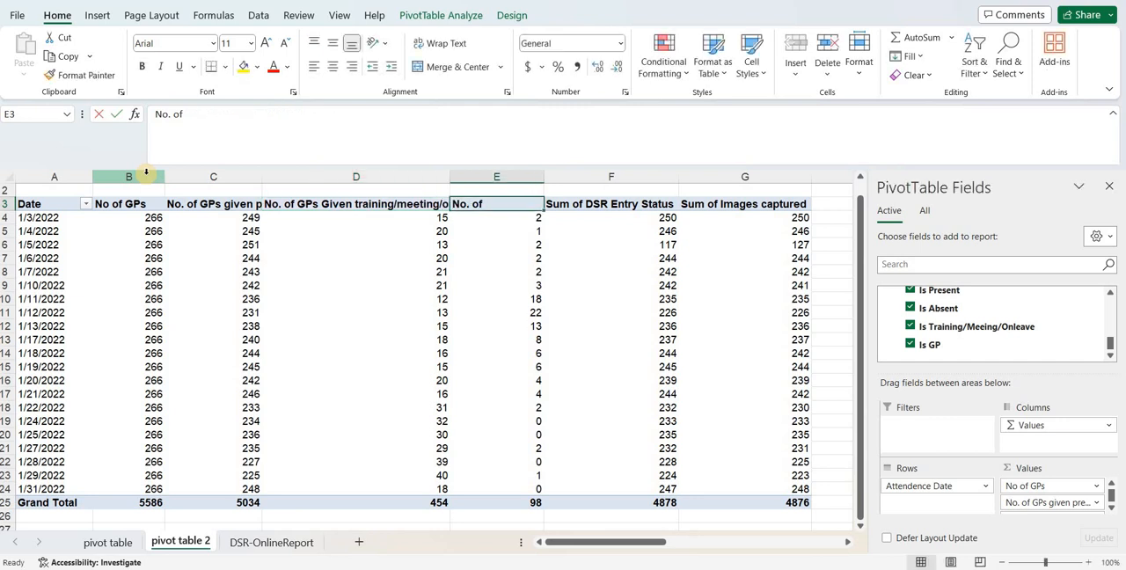
- Rename the heading of the Is Absent sums as No. of GPs not Reported
text(No. of GPs no)
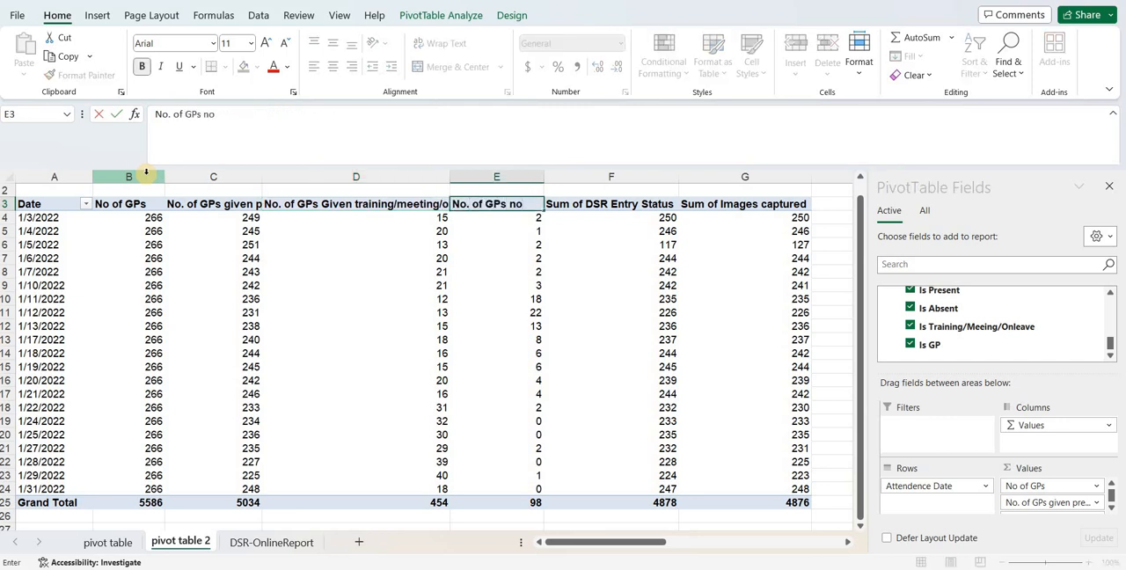
text(t Reporte)
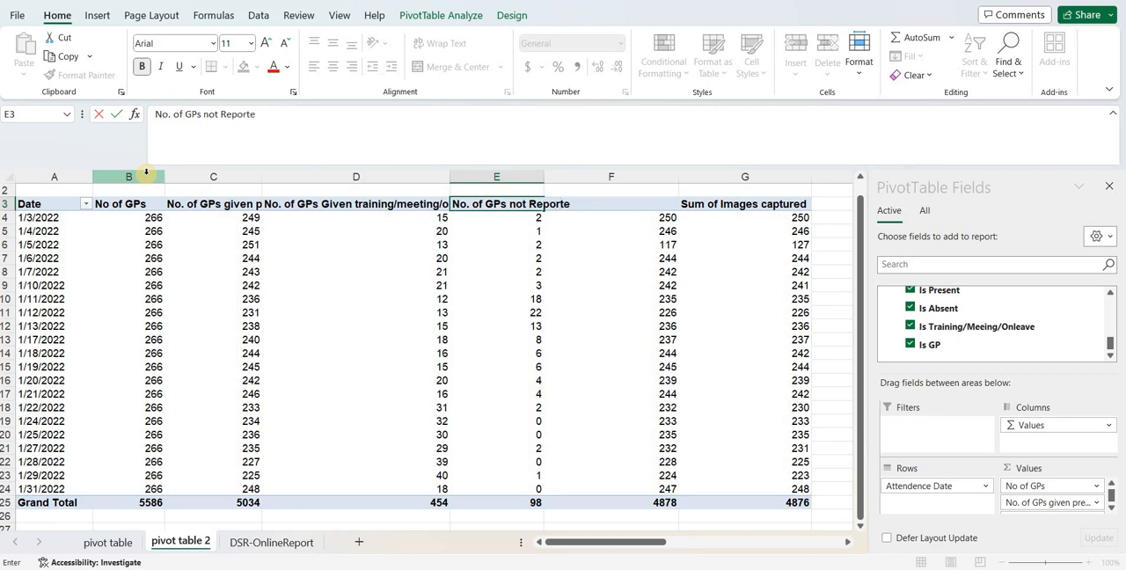
text(d)
key(Tab)
- Rename the Sum of DSR Entry Status heading as No. of GPs submitted DSR
text(o. of S)
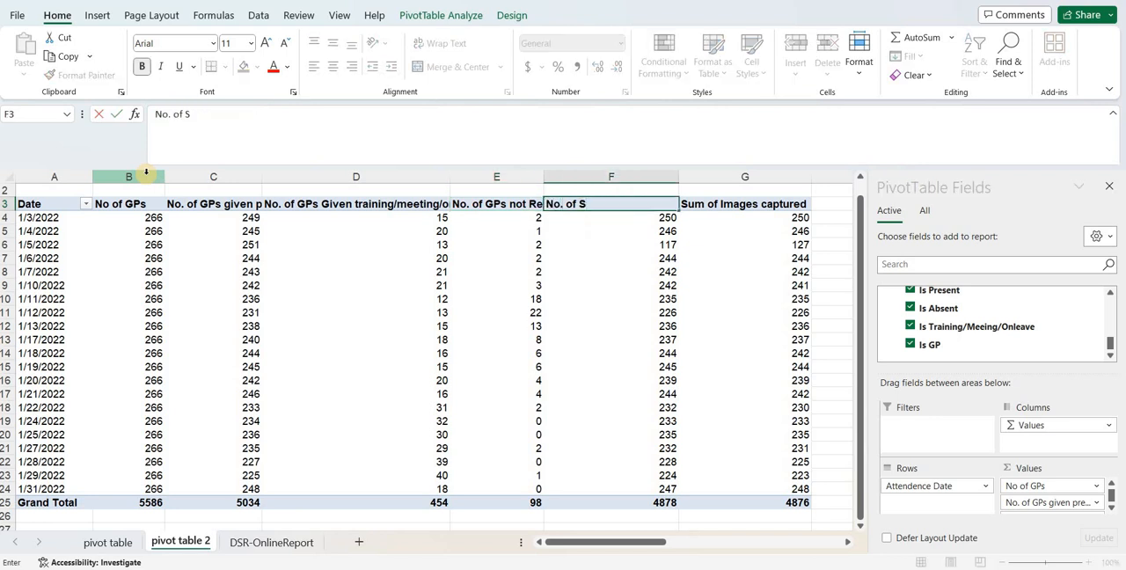
key(BackSpace)
text(GPs submitted DSR)
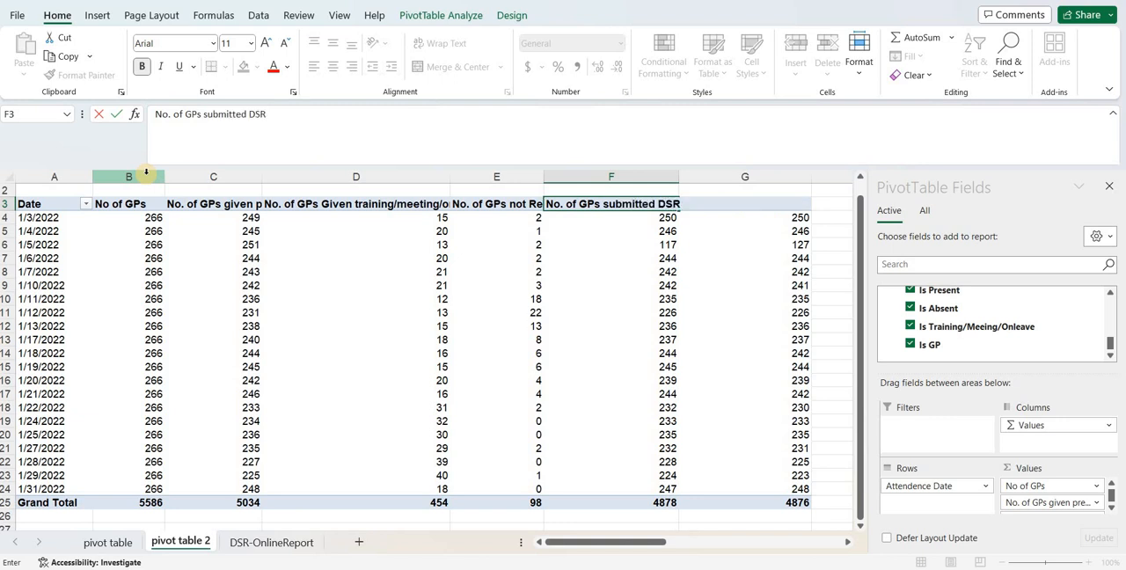
key(Tab)
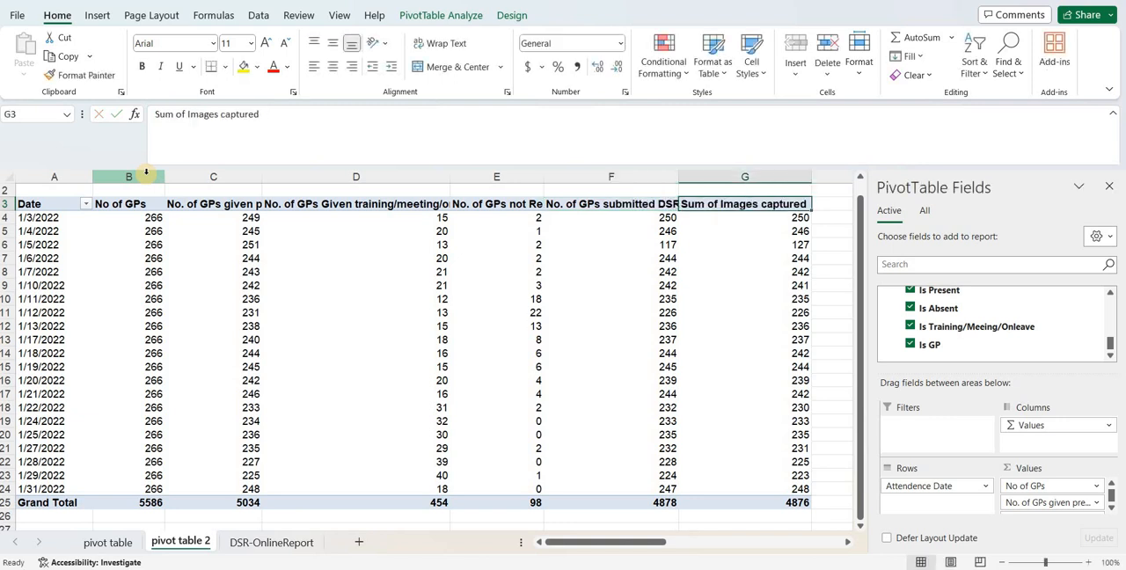
- Rename the Sum of Images captured heading as No. of GPs submitted 2 images and select the first date cell, A4
text(No. of GPs)
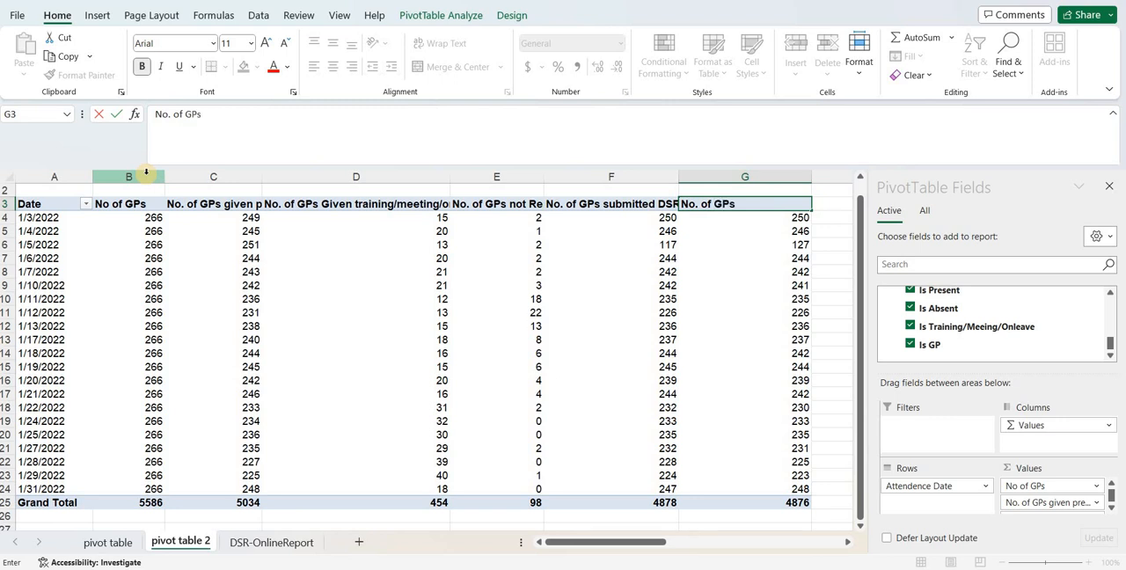
text( submitted 2 images)
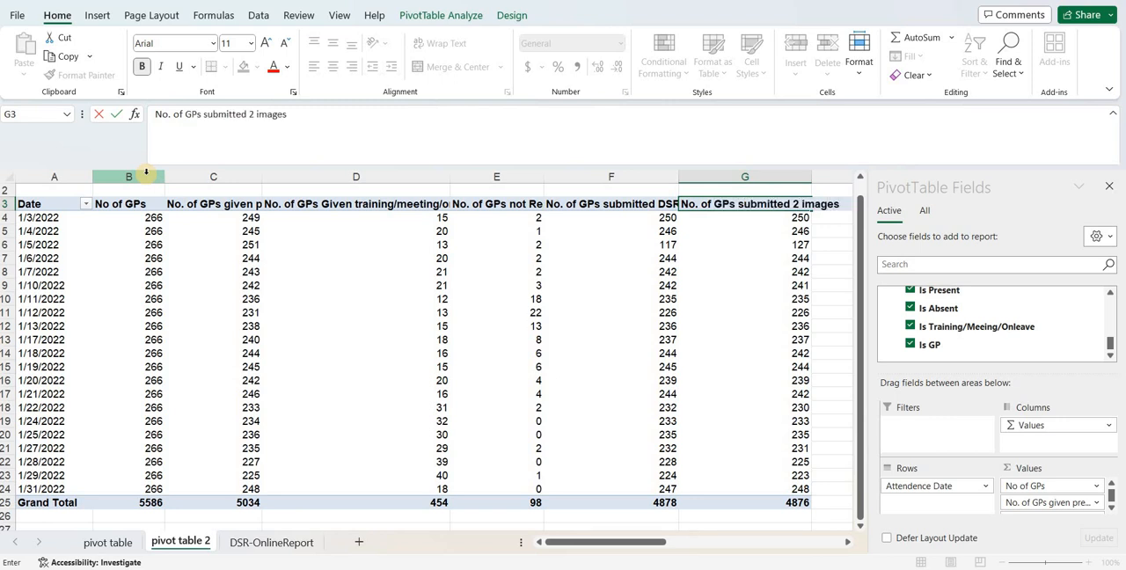
key(Return)
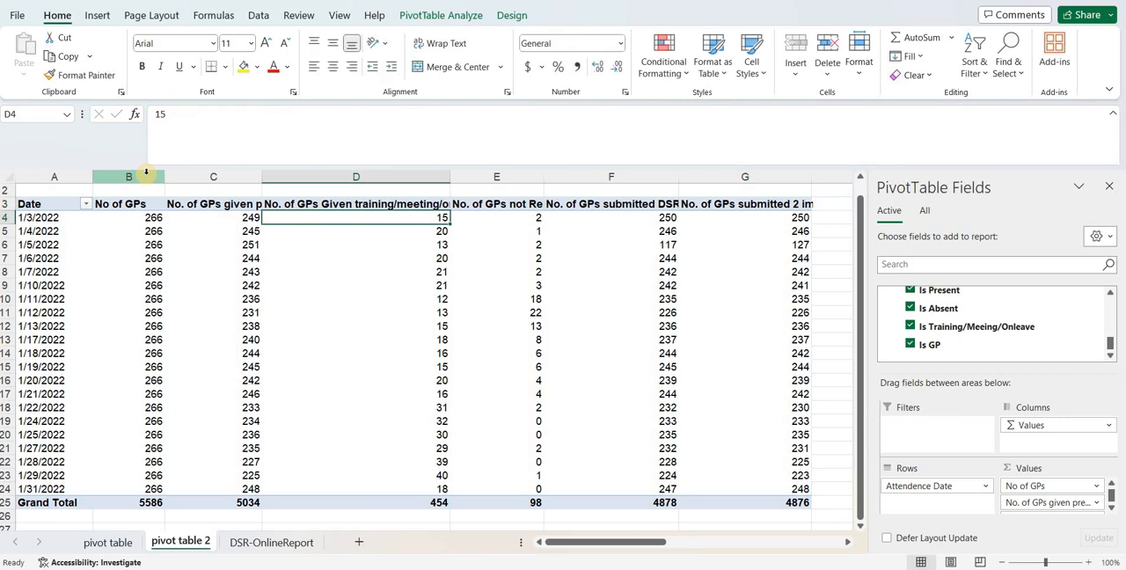
key(Left)
key(Left)
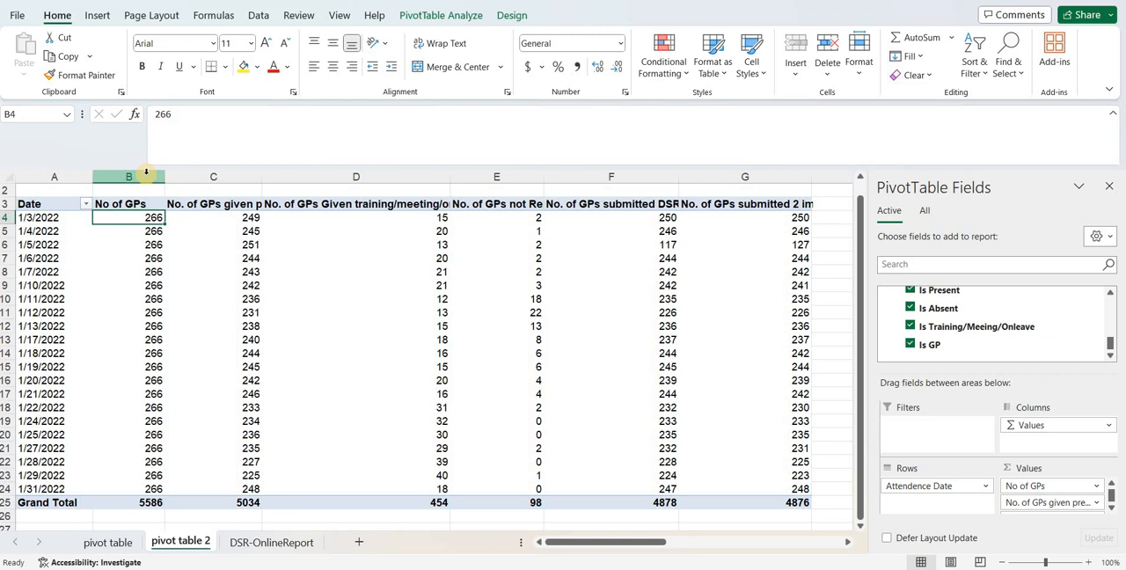
key(Left)
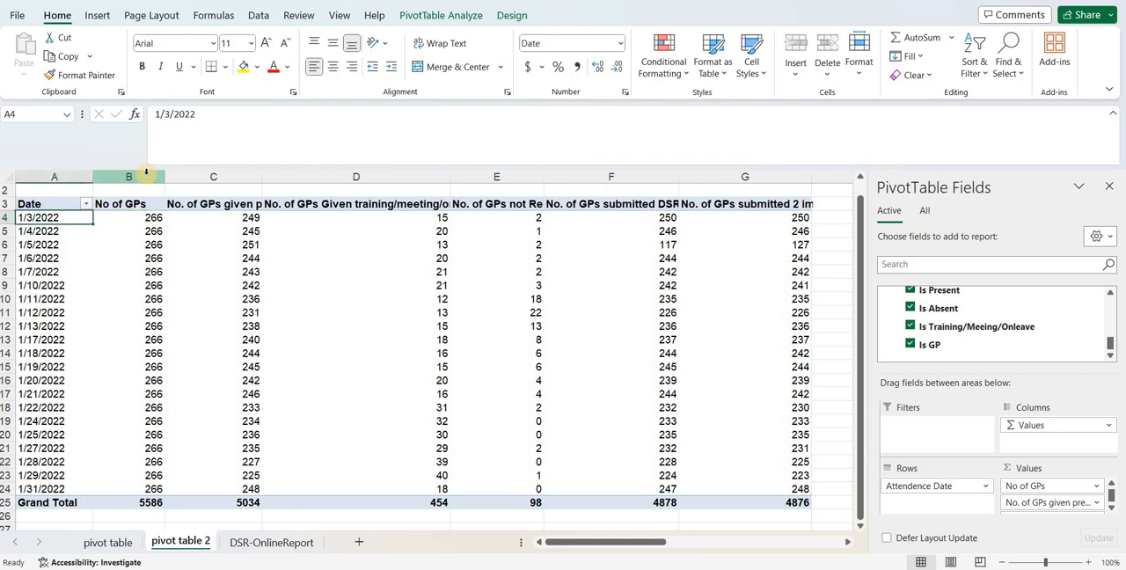